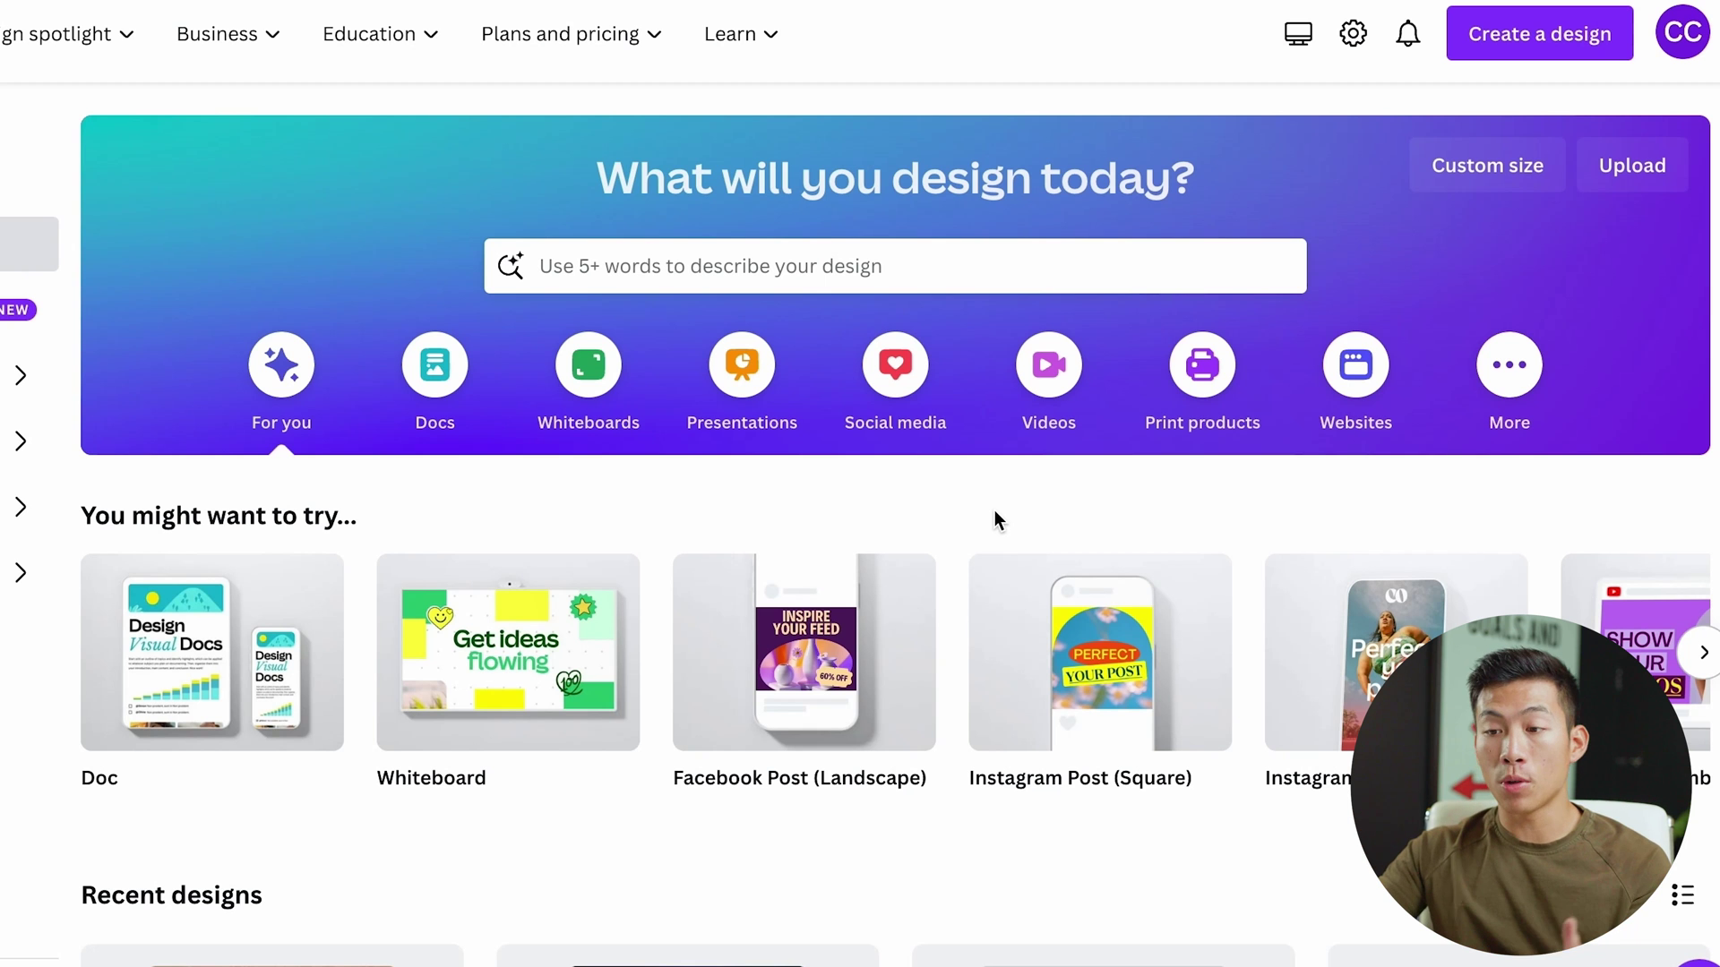
Search design types for 'business card' and start a blank landscape Business Card (US) design.
left_click(1525, 56)
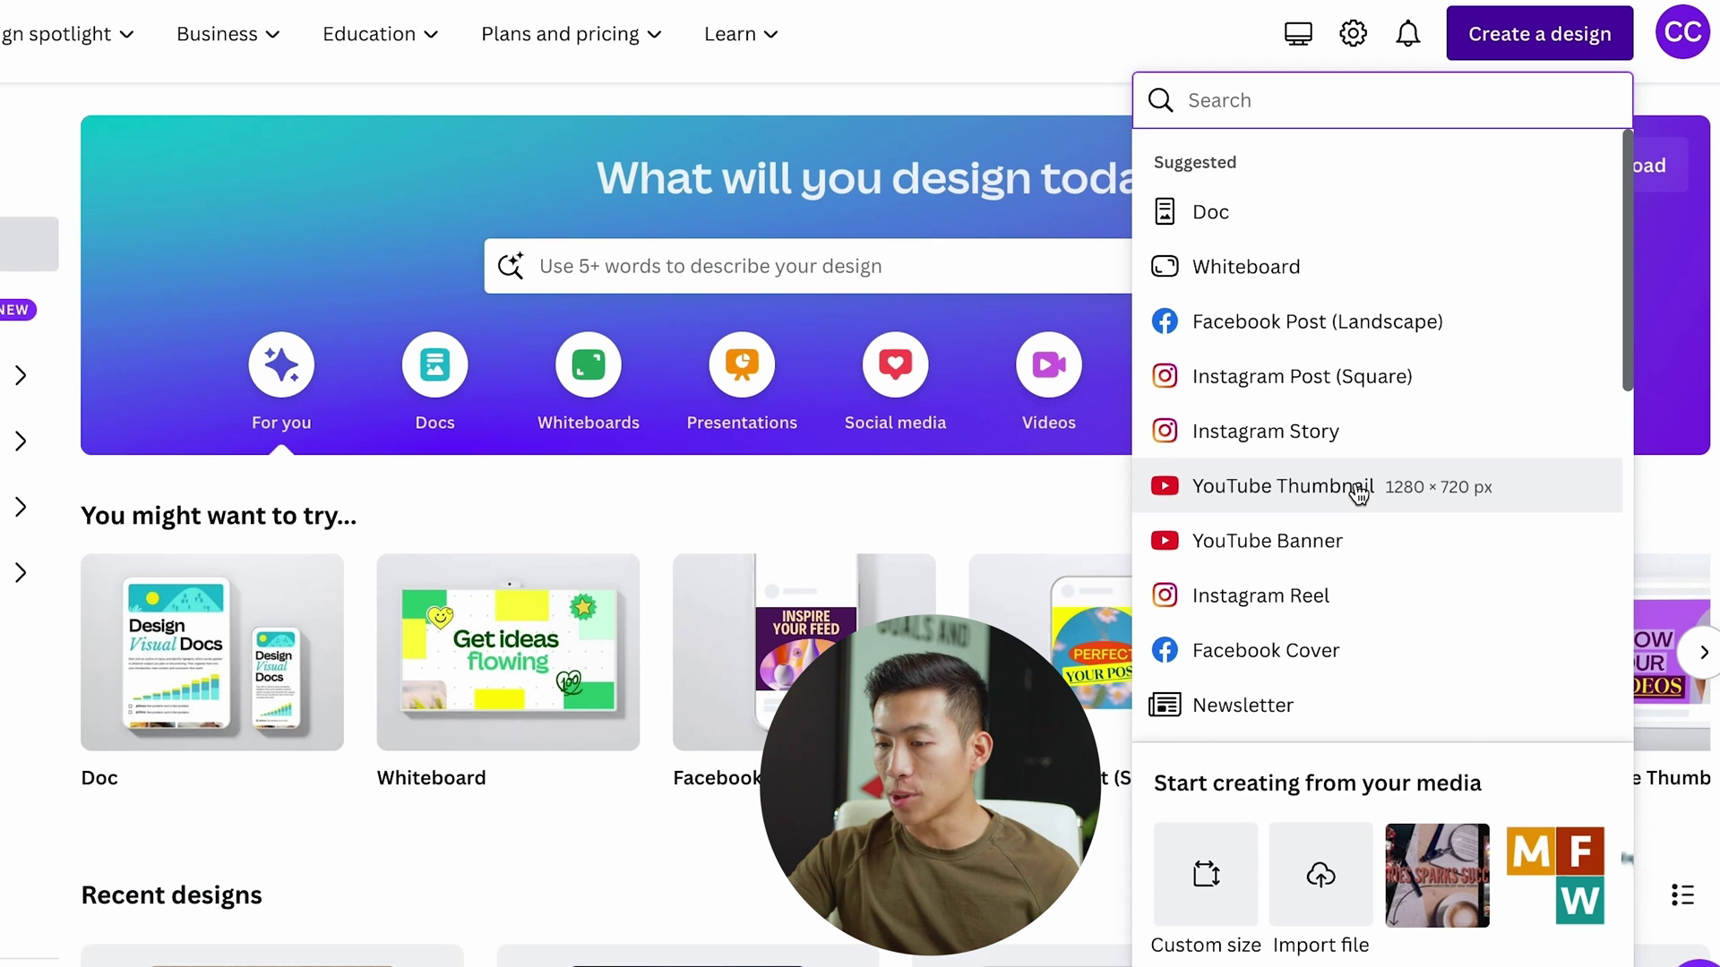
scroll(1356, 489, "down", 5)
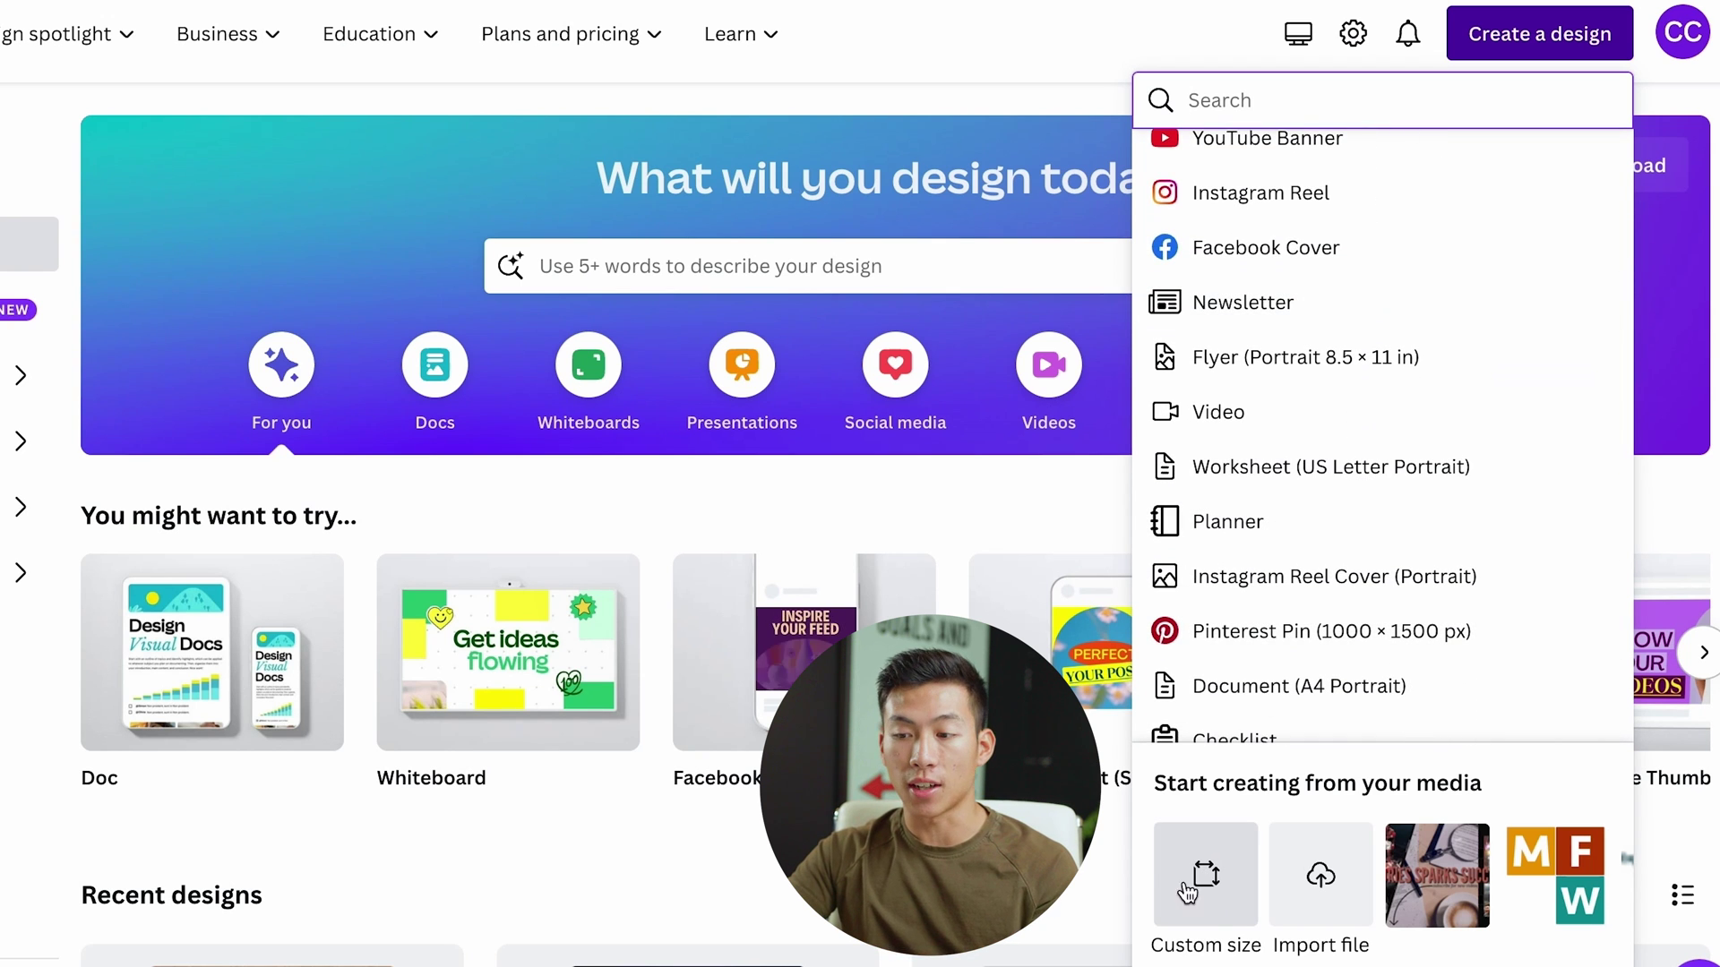
scroll(1321, 615, "up", 5)
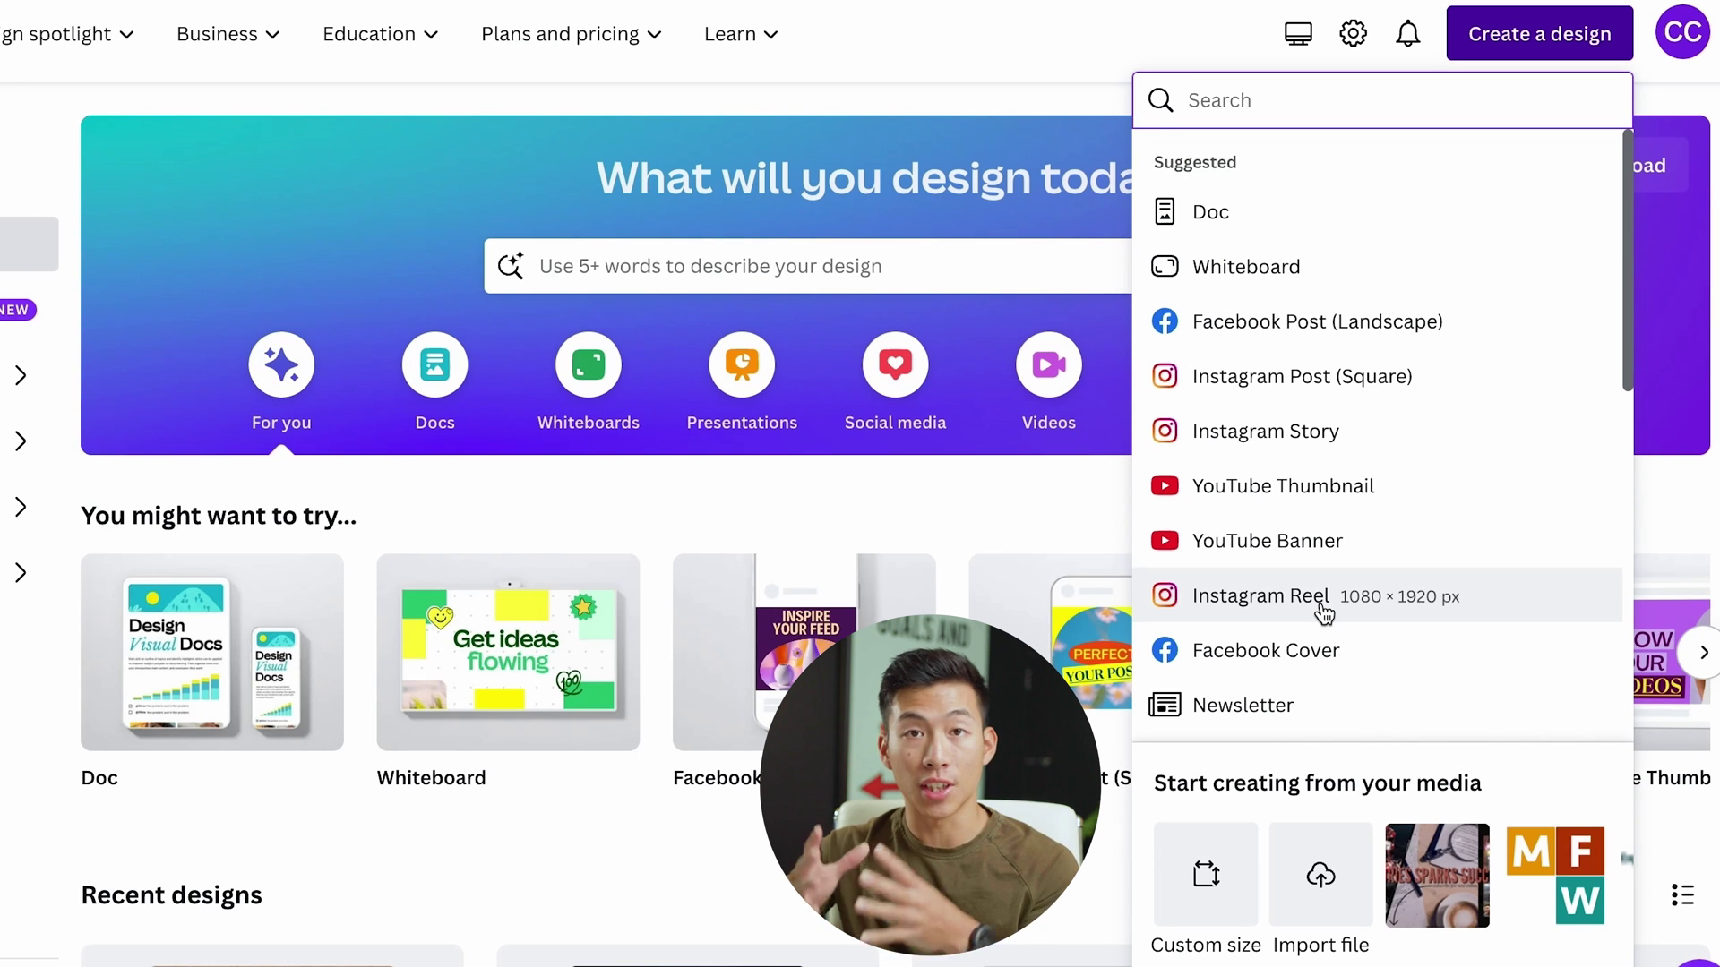
type("business card")
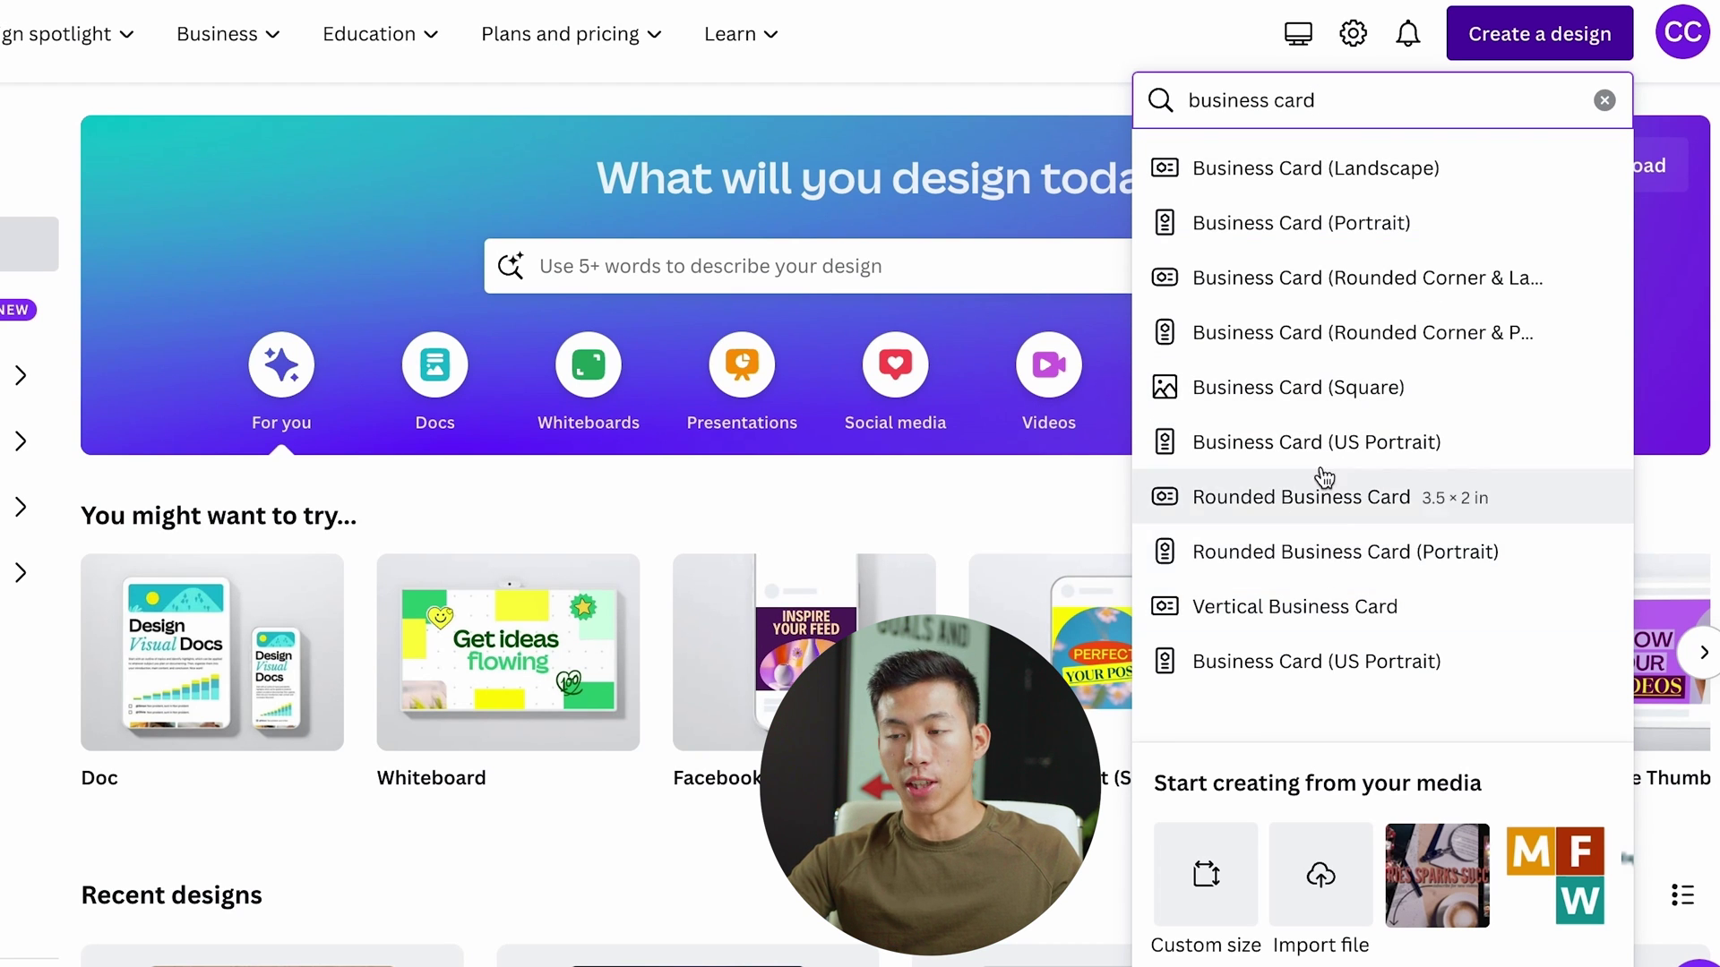
left_click(1372, 466)
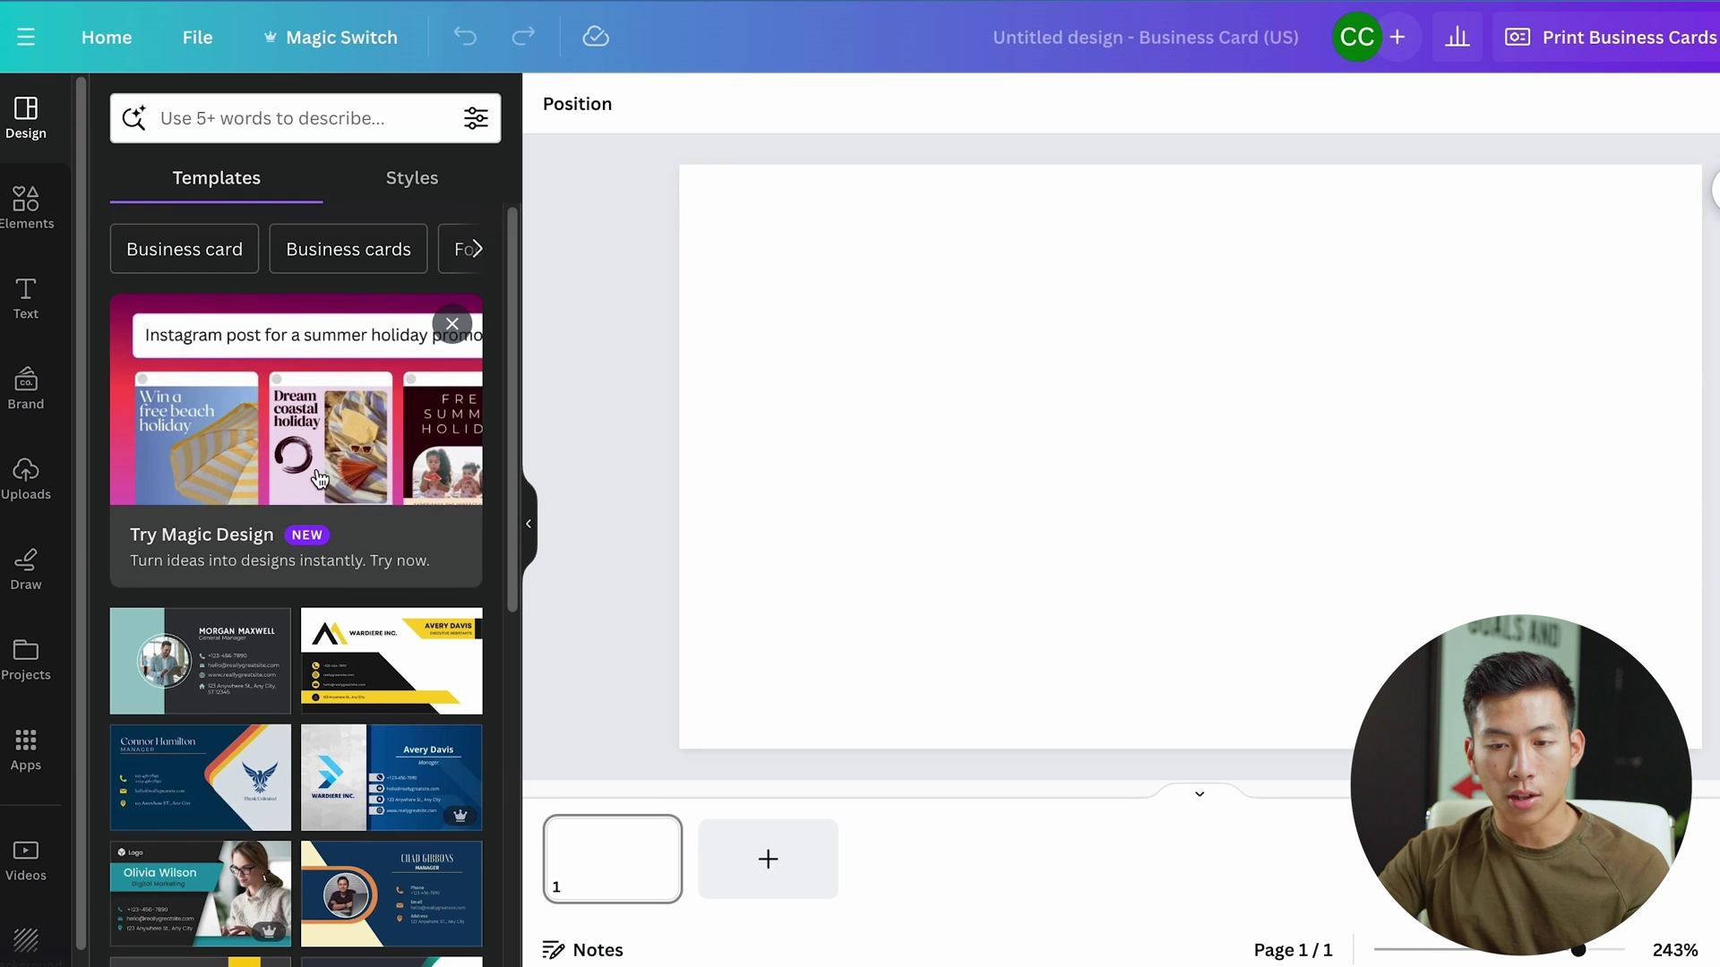
Search templates for a modern business card for a commercial real estate agent.
scroll(306, 578, "down", 5)
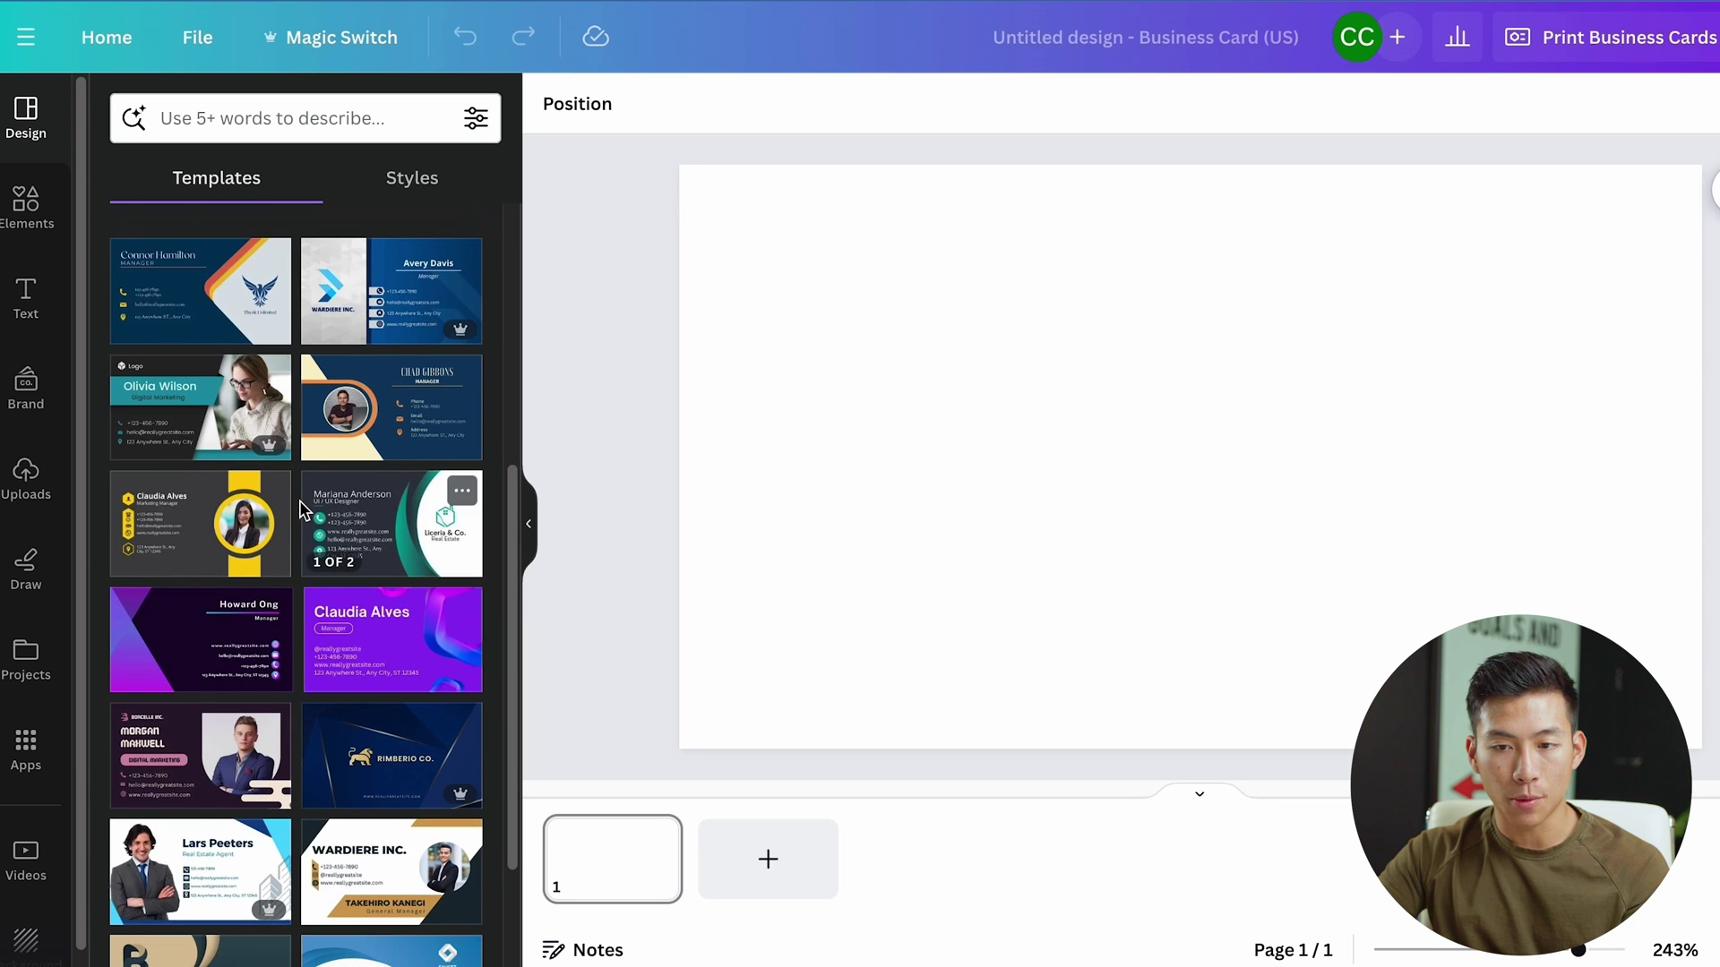
mouse_move(267, 455)
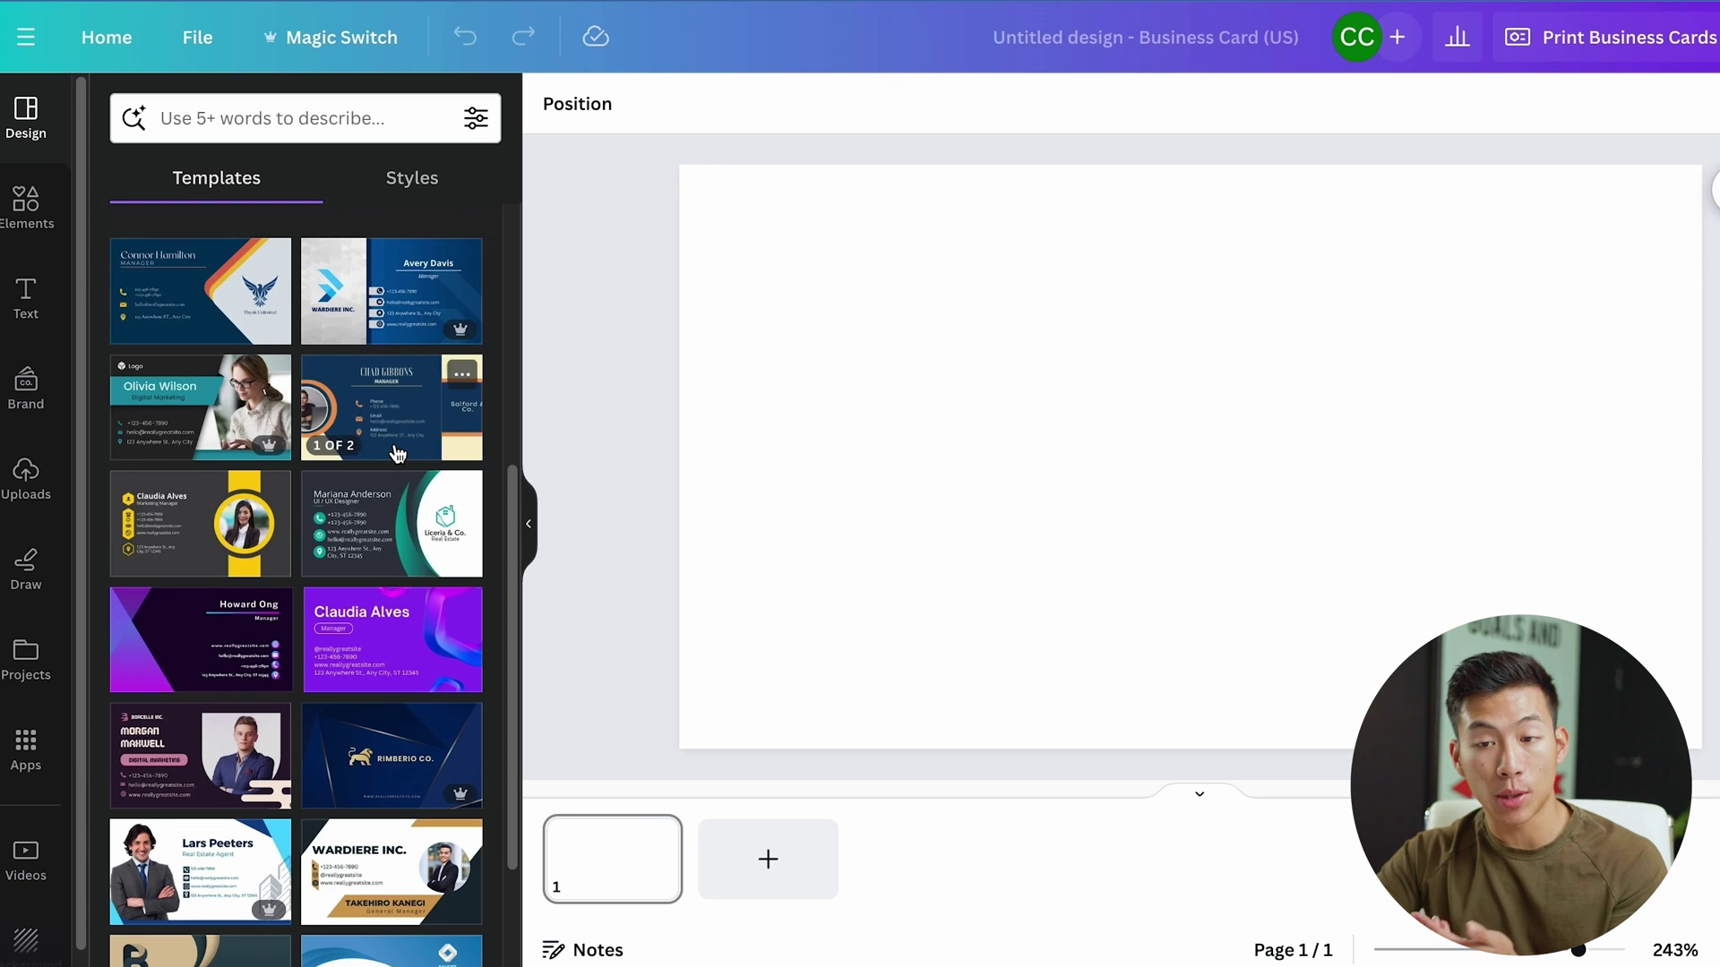
scroll(396, 454, "down", 3)
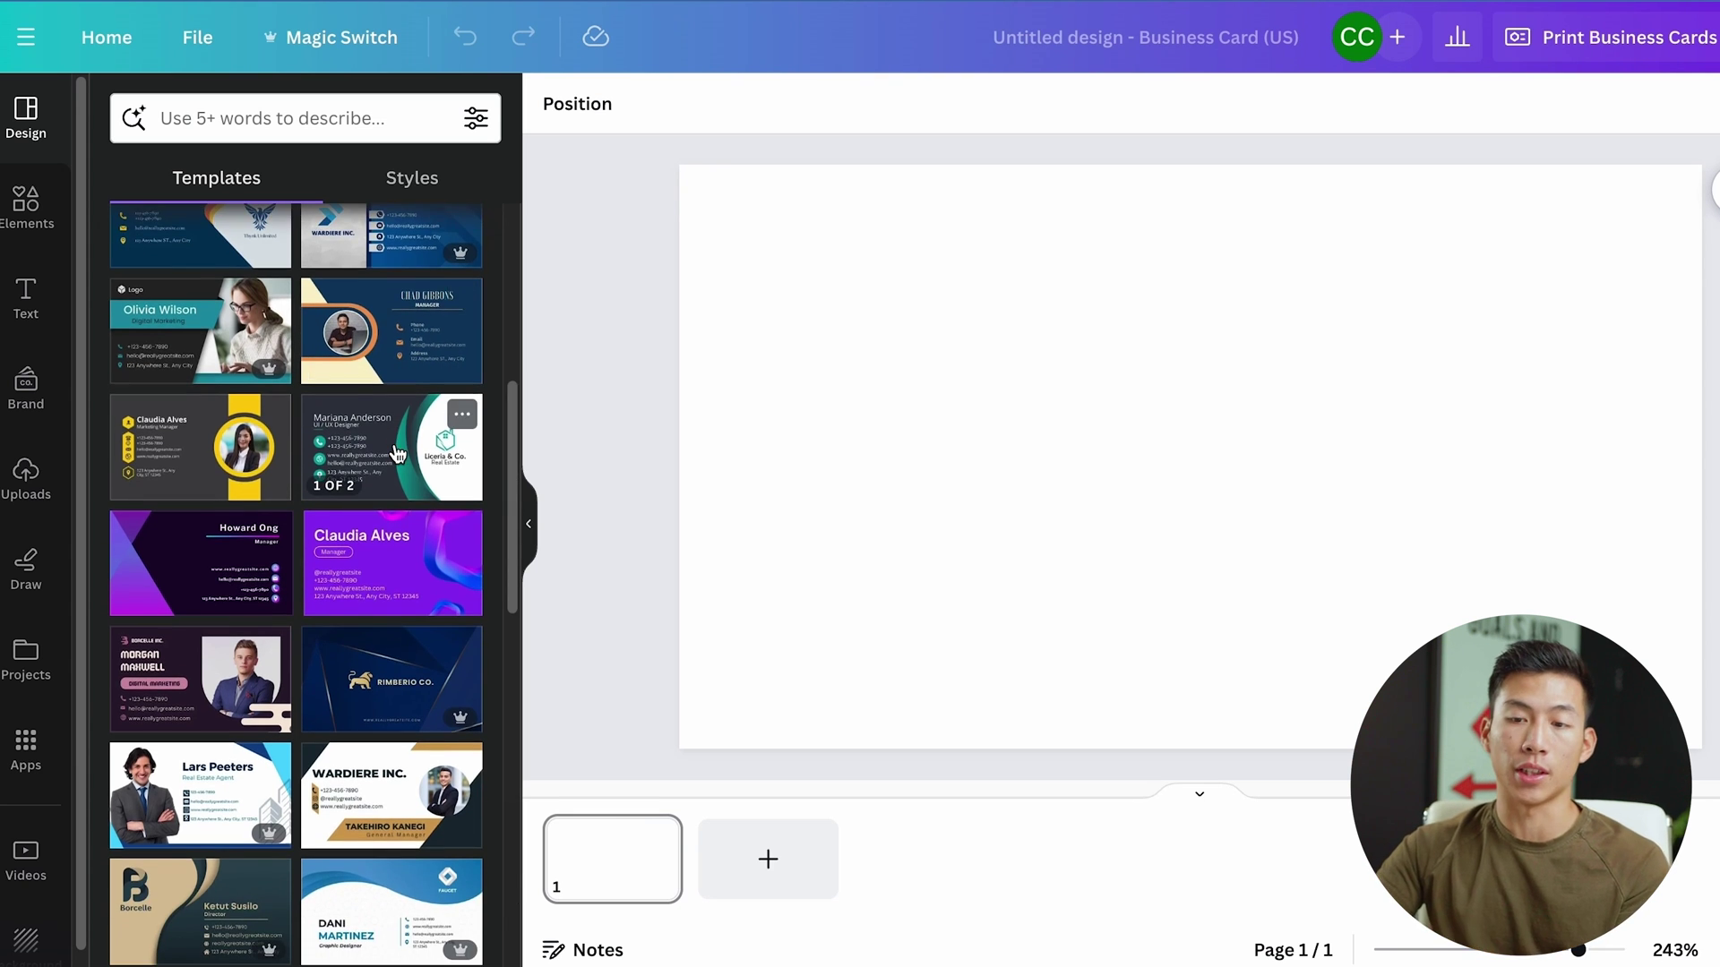
left_click(280, 117)
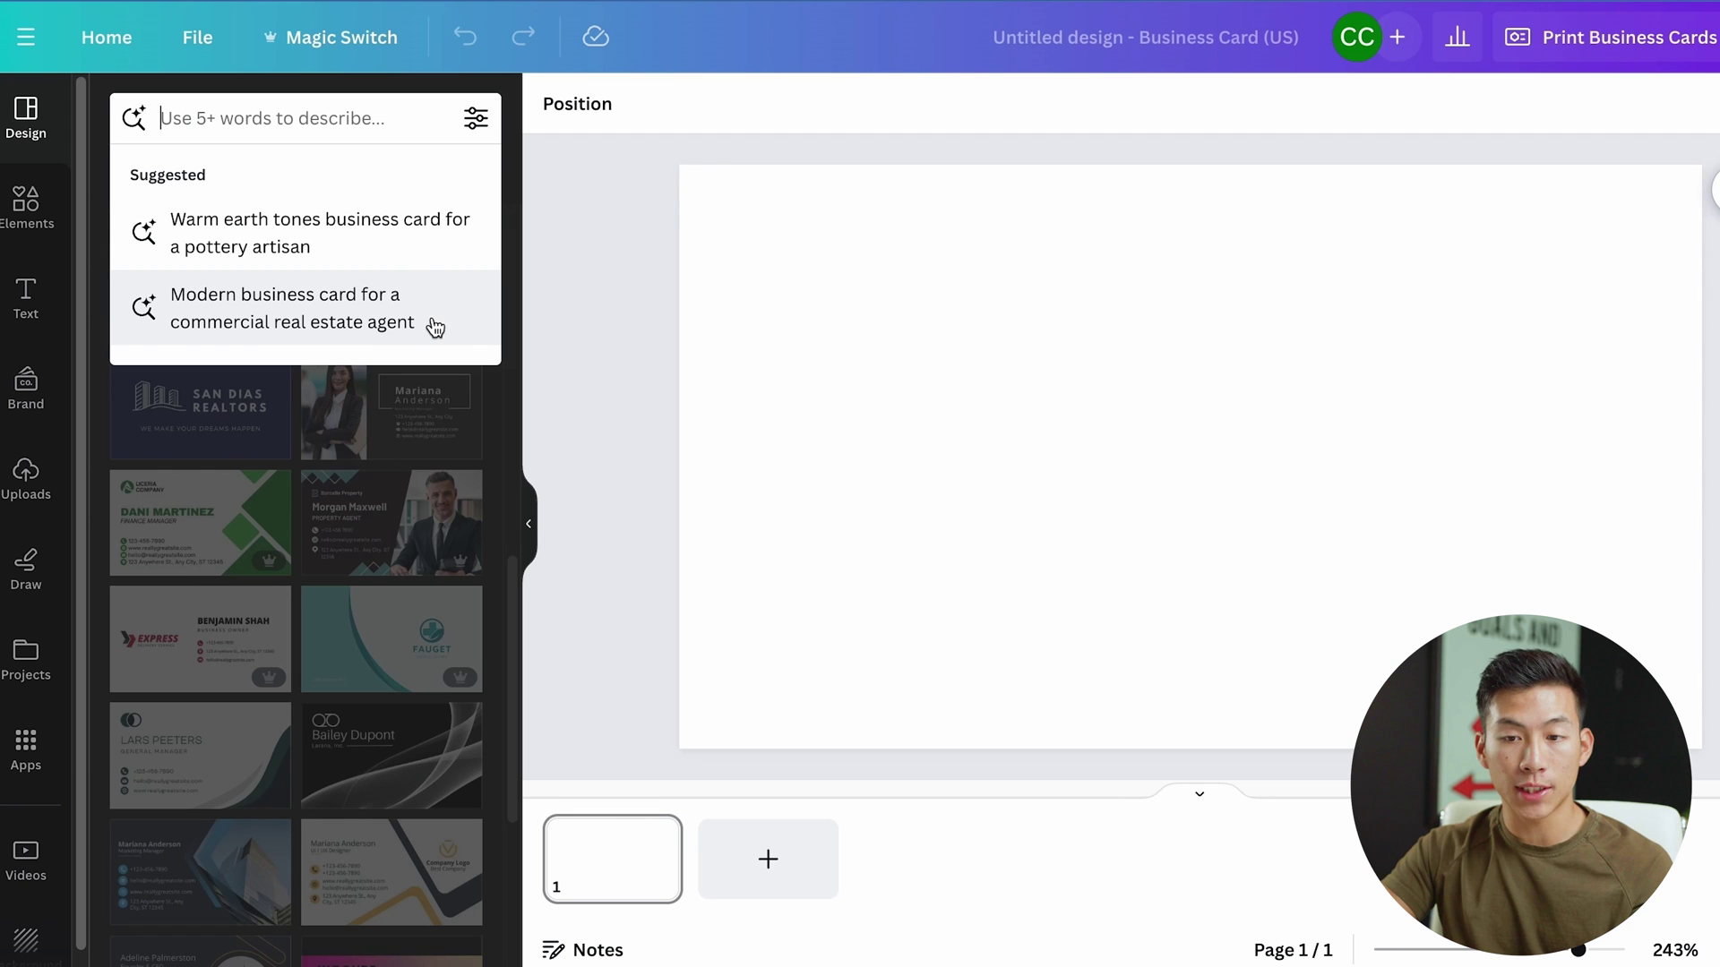
left_click(320, 323)
Apply the cream and navy Blue Modern Elegant Real Astate template to both card pages.
scroll(296, 618, "down", 5)
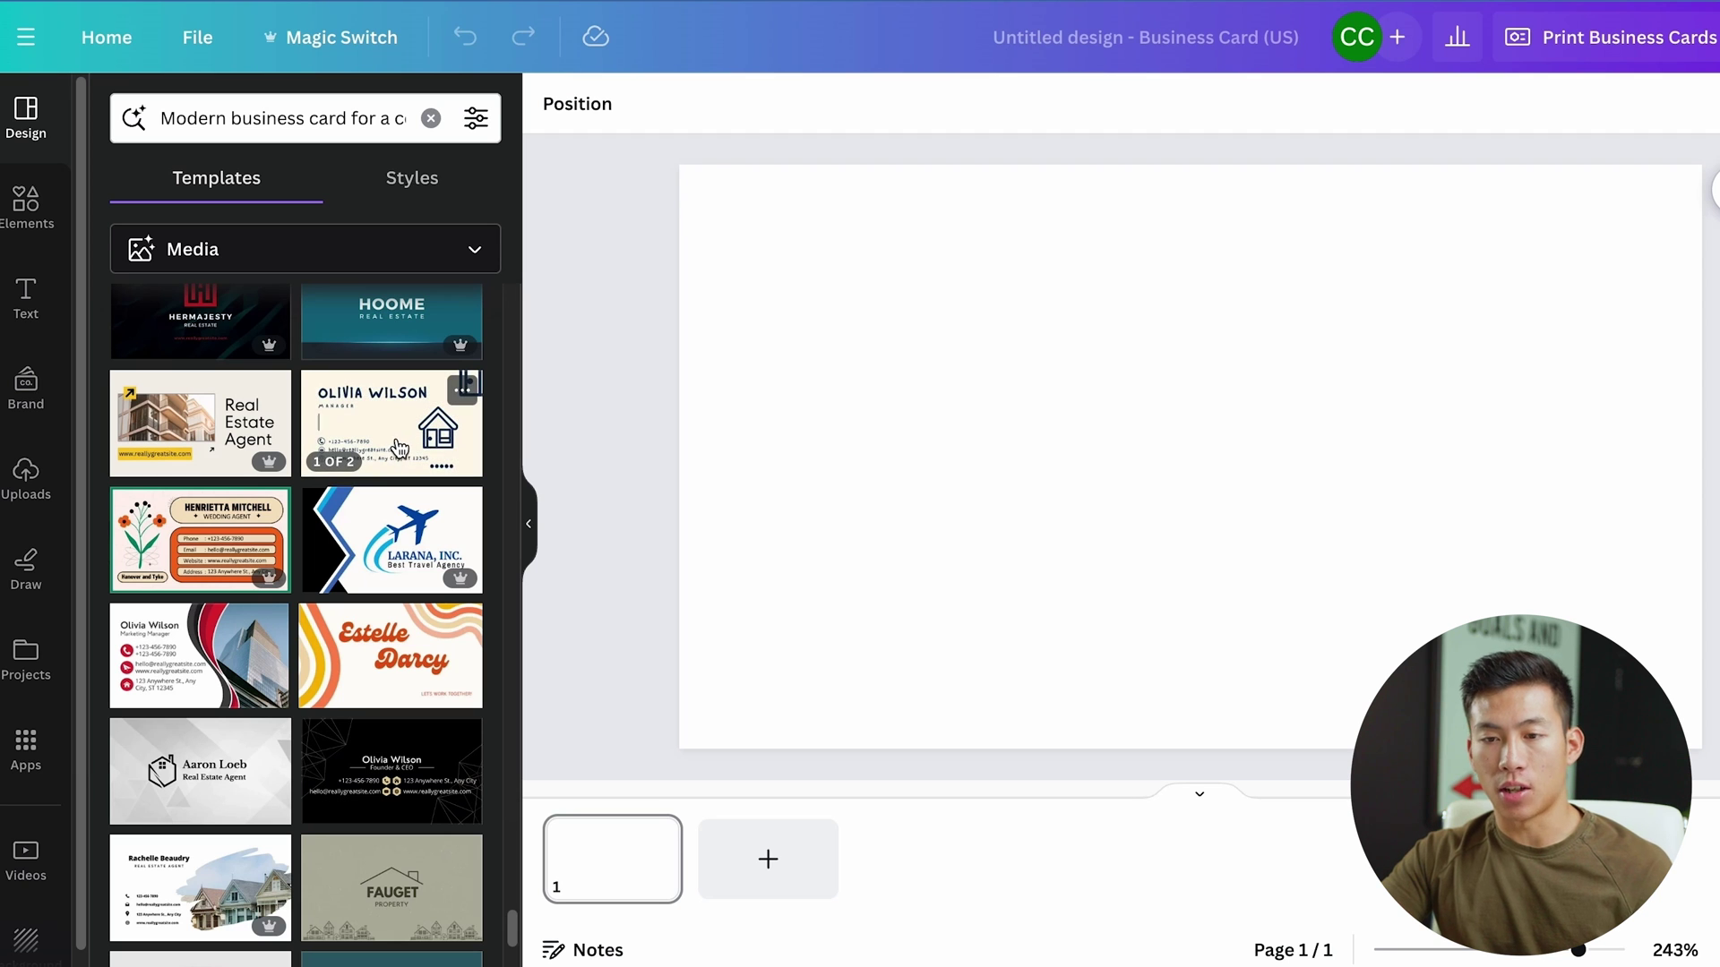
left_click(400, 448)
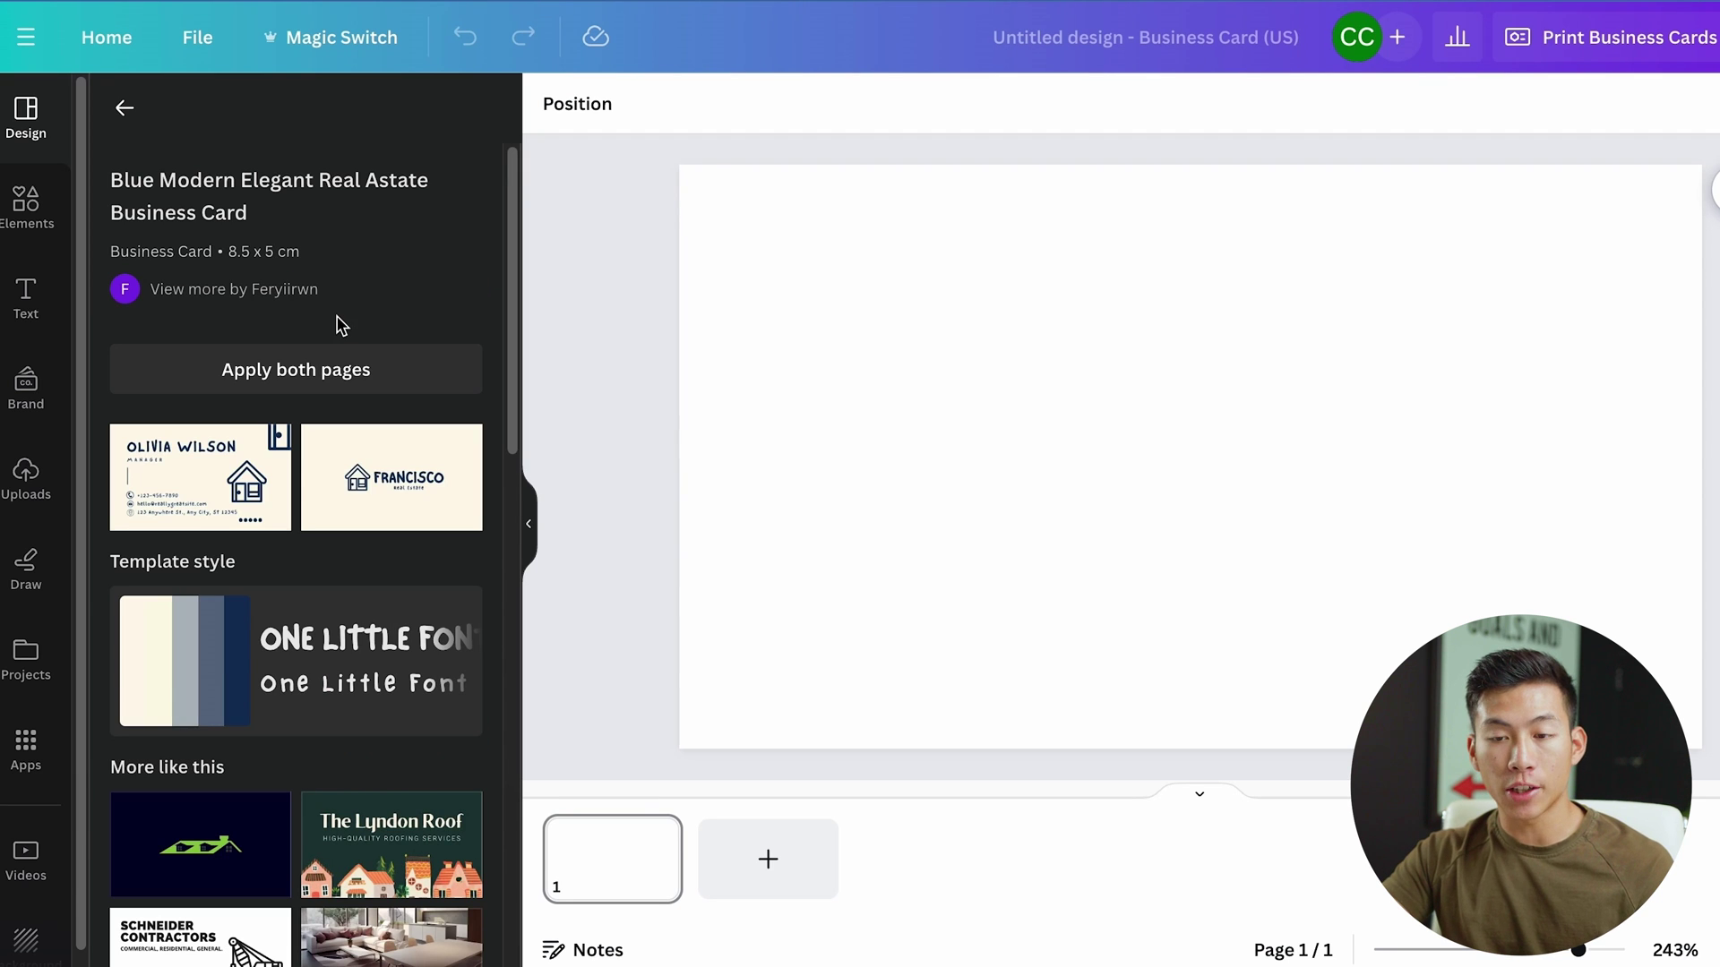
left_click(407, 376)
scroll(376, 538, "down", 3)
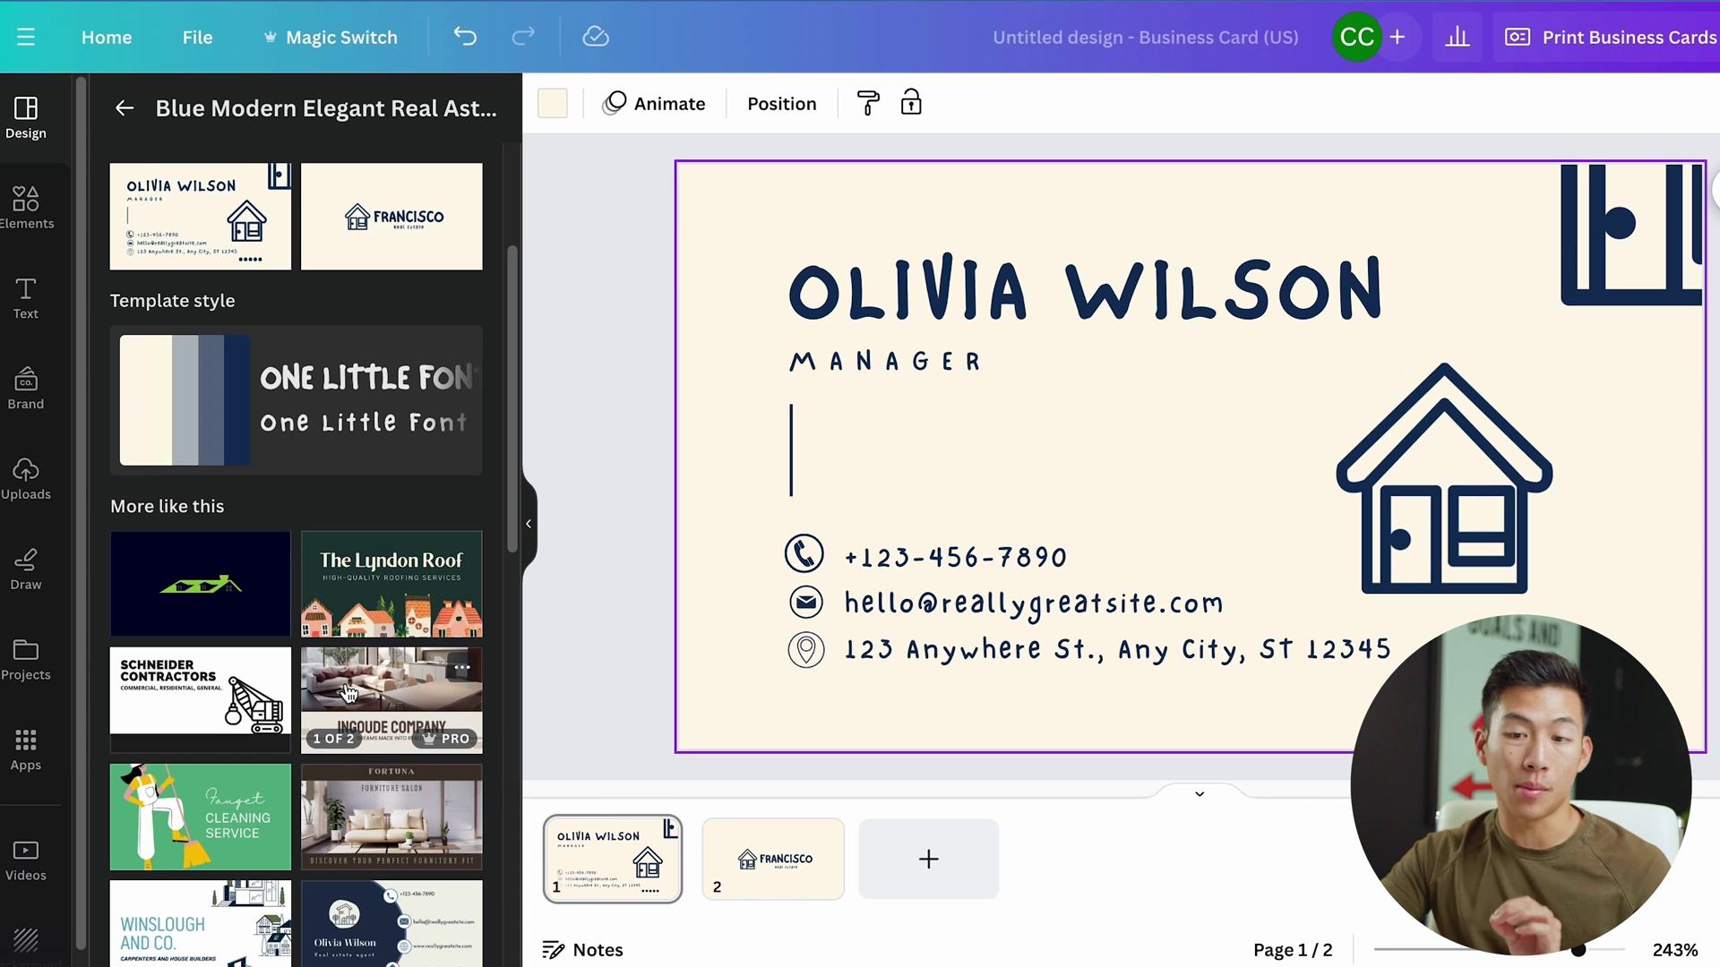
scroll(349, 694, "down", 5)
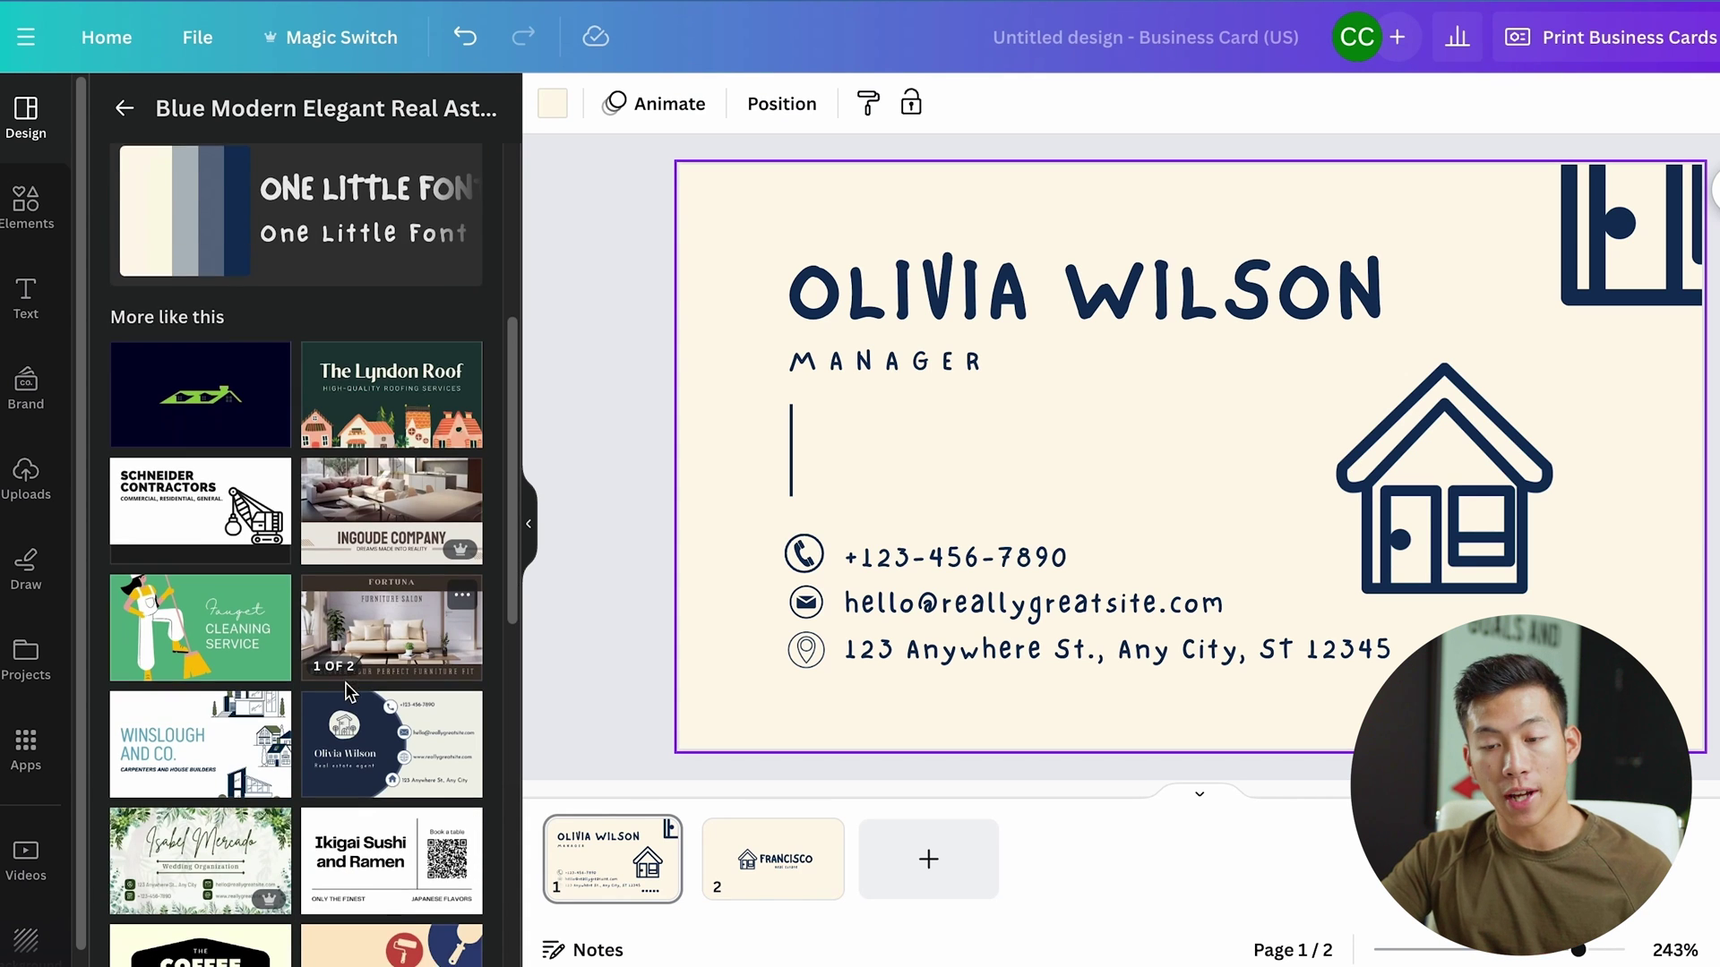
scroll(348, 695, "down", 2)
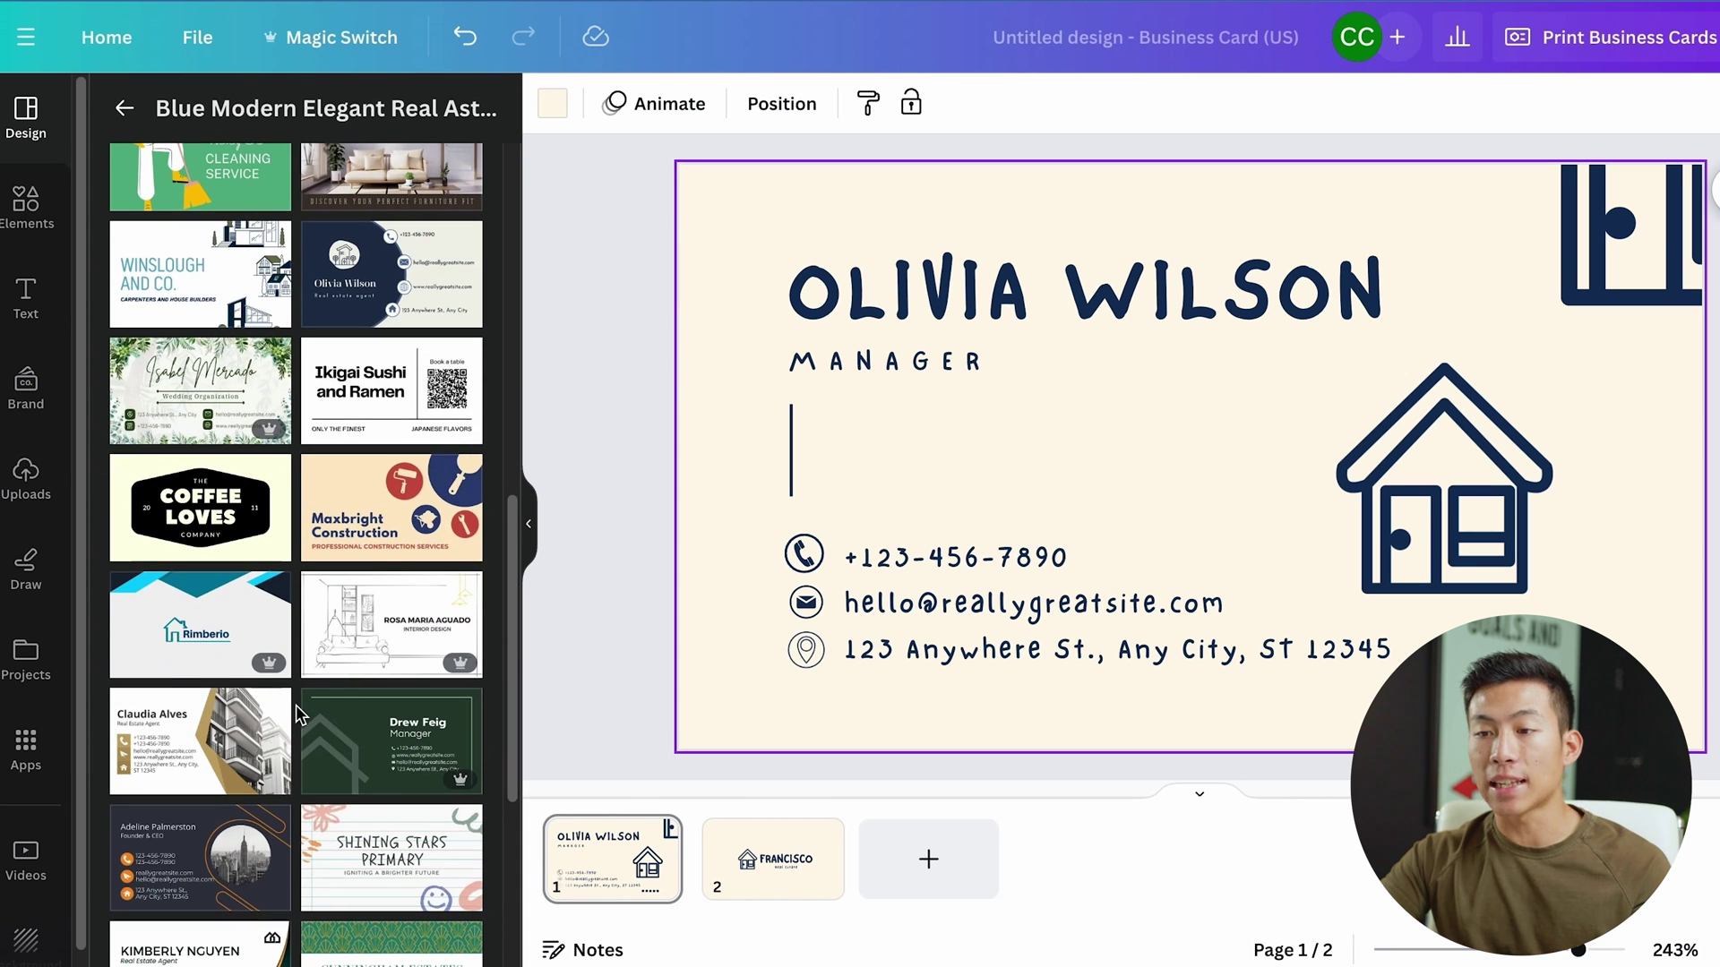
left_click(992, 305)
Replace the placeholder name with the agent's first name, narrow its box and centre it.
double_click(1133, 311)
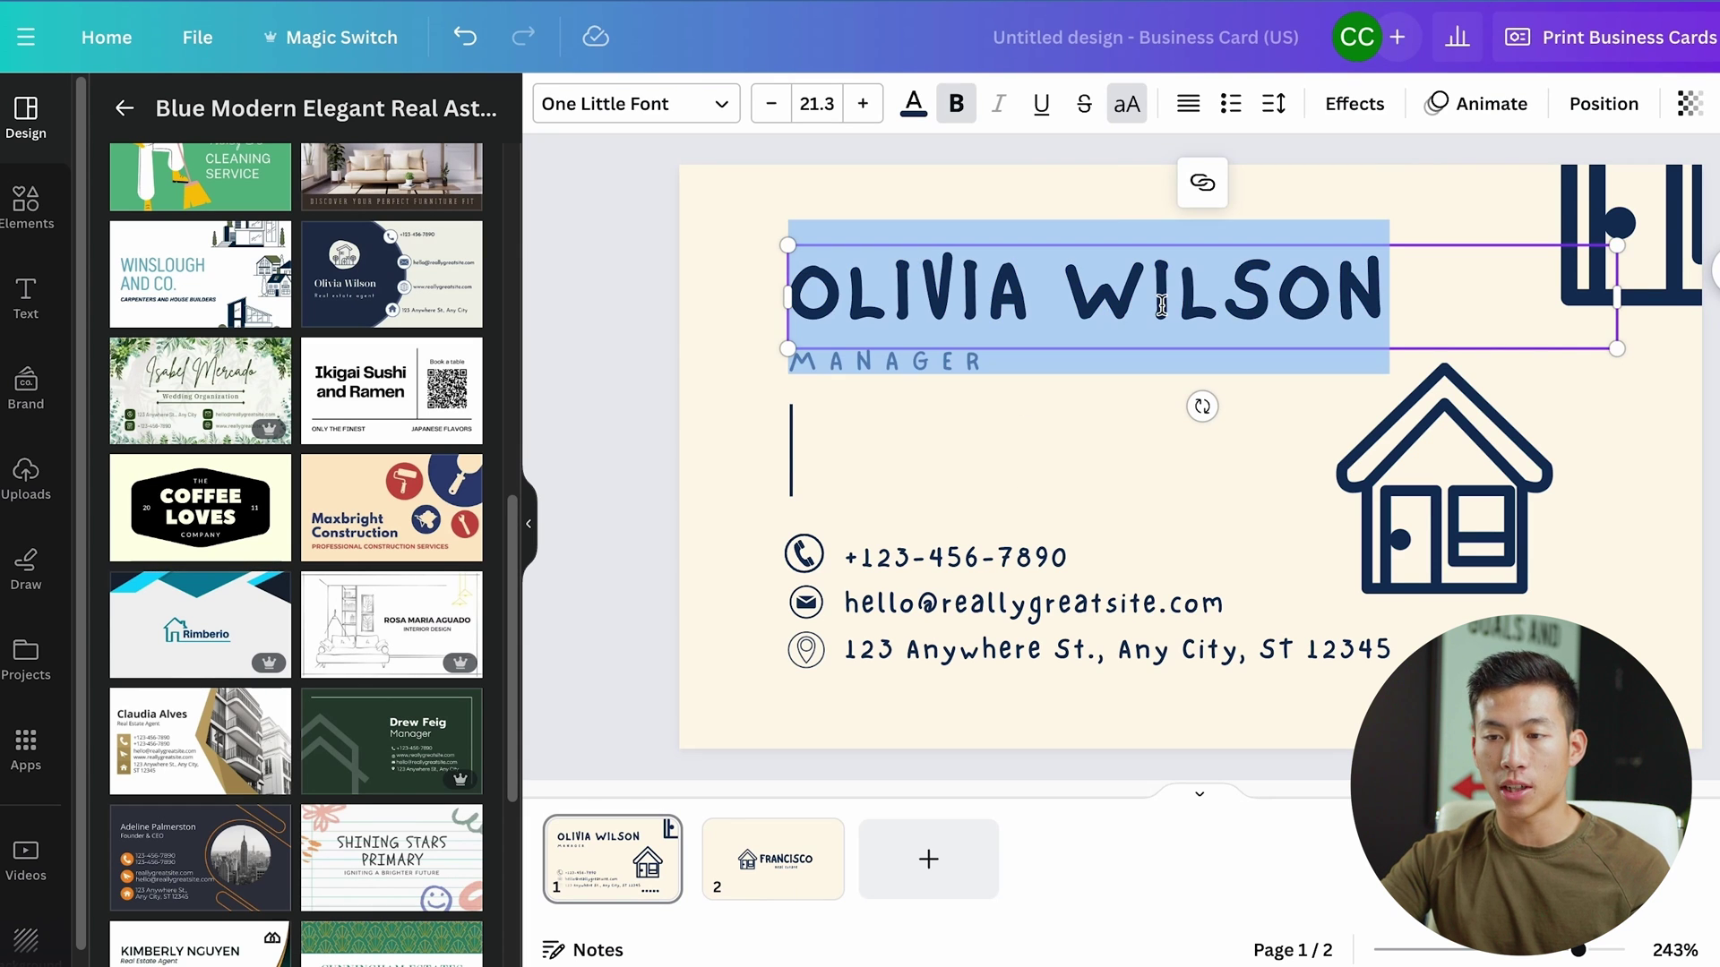
type("Joey")
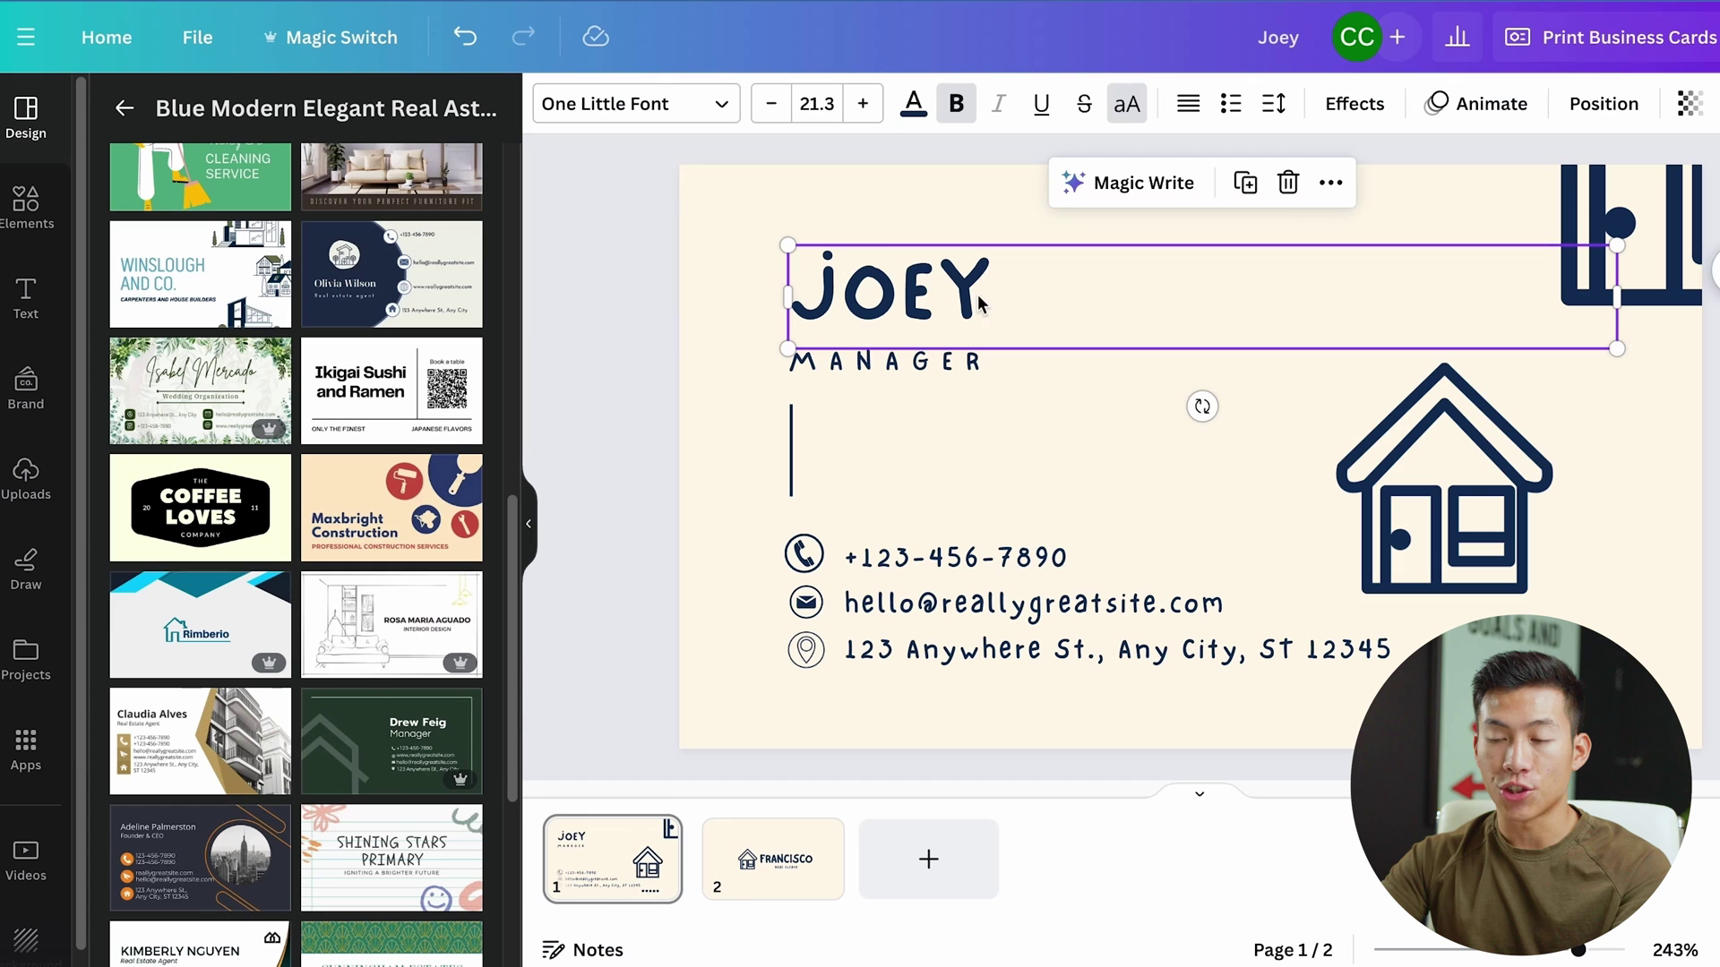
mouse_move(982, 304)
left_mouse_down()
mouse_move(1042, 305)
mouse_move(969, 318)
mouse_move(984, 290)
left_mouse_up()
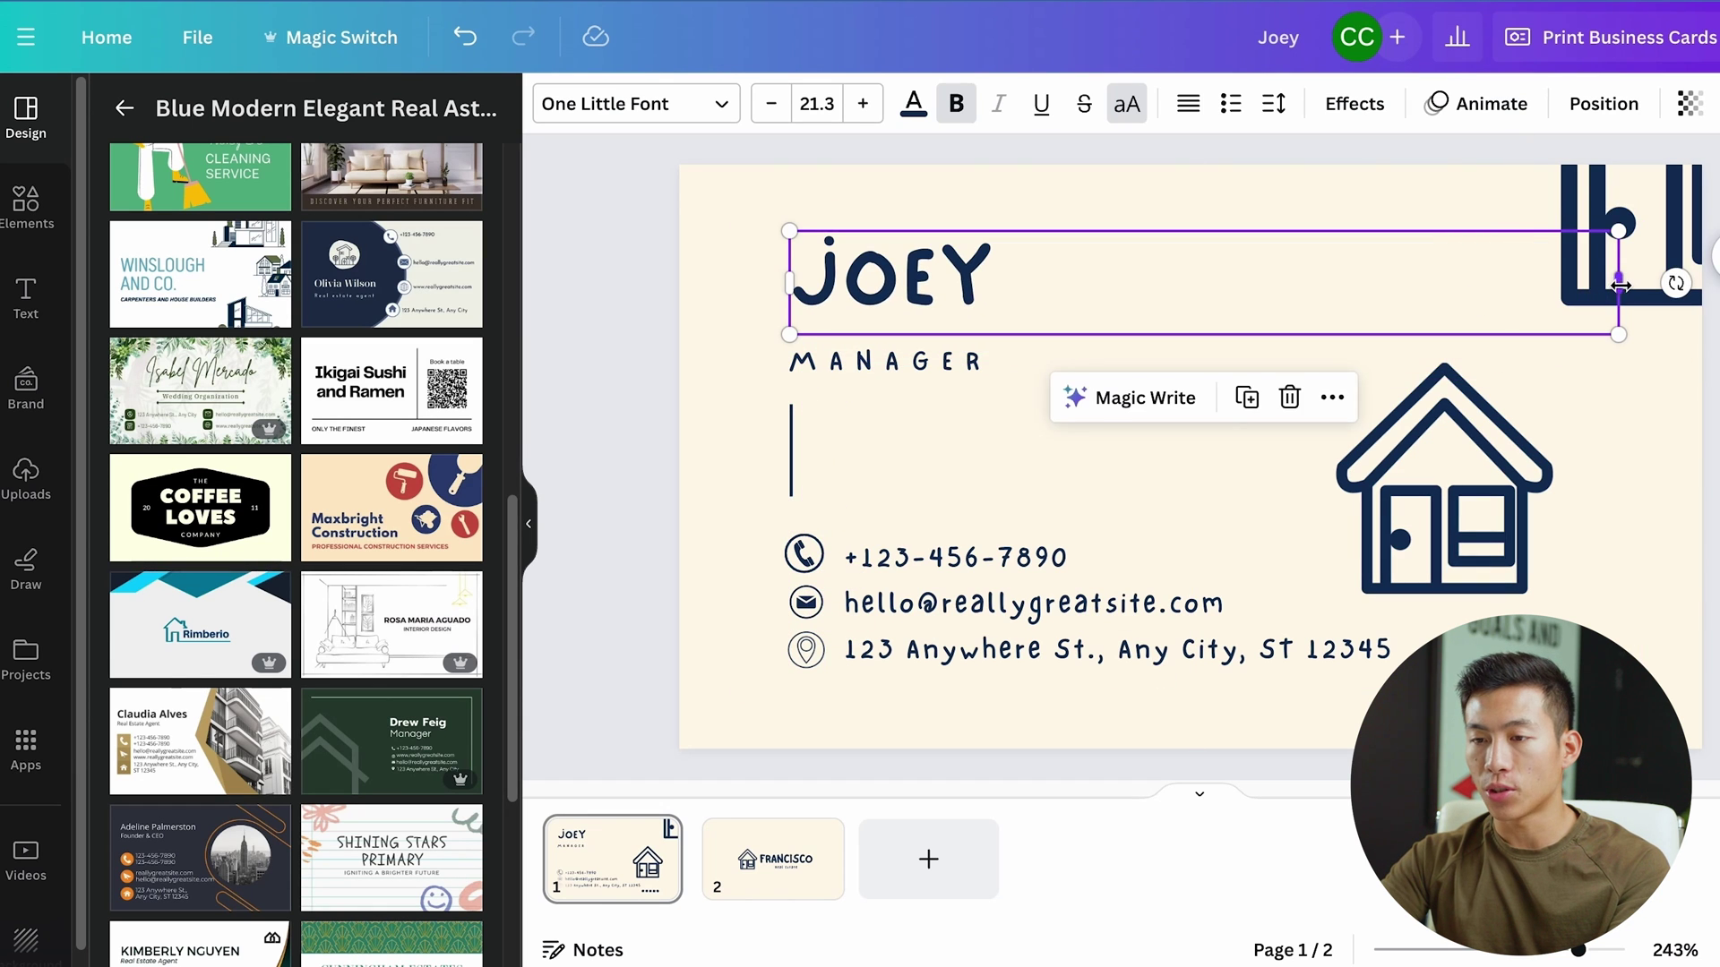
left_click_drag(1618, 283, 1188, 279)
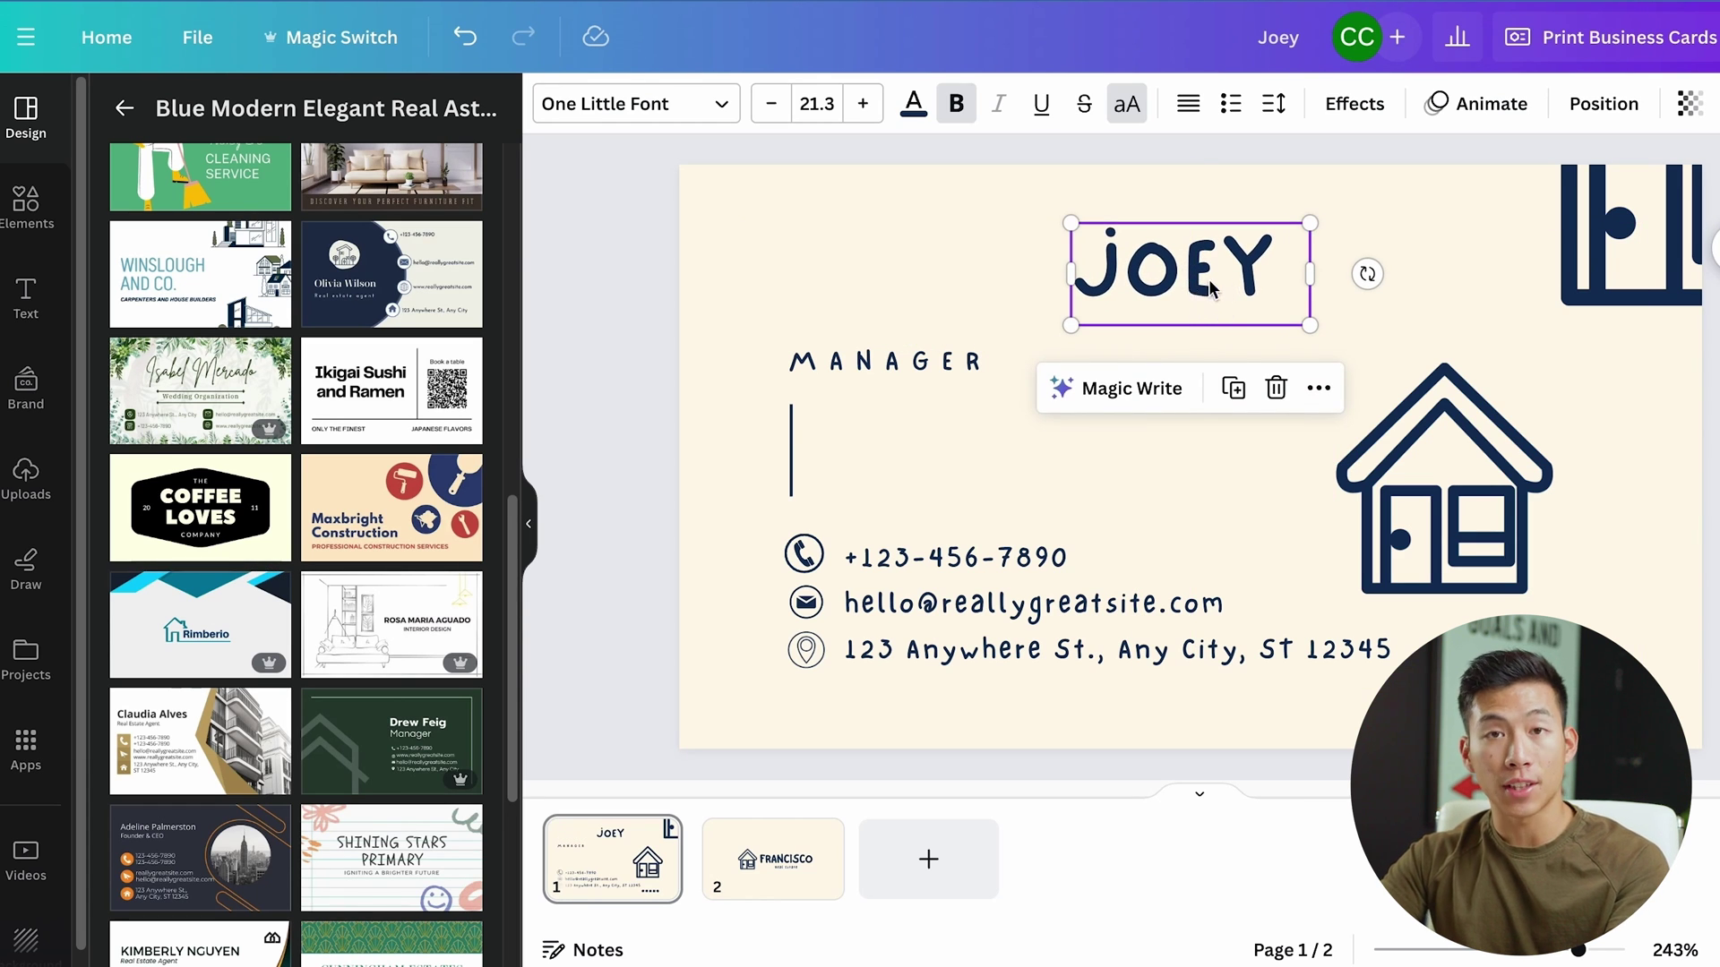
left_click(1188, 104)
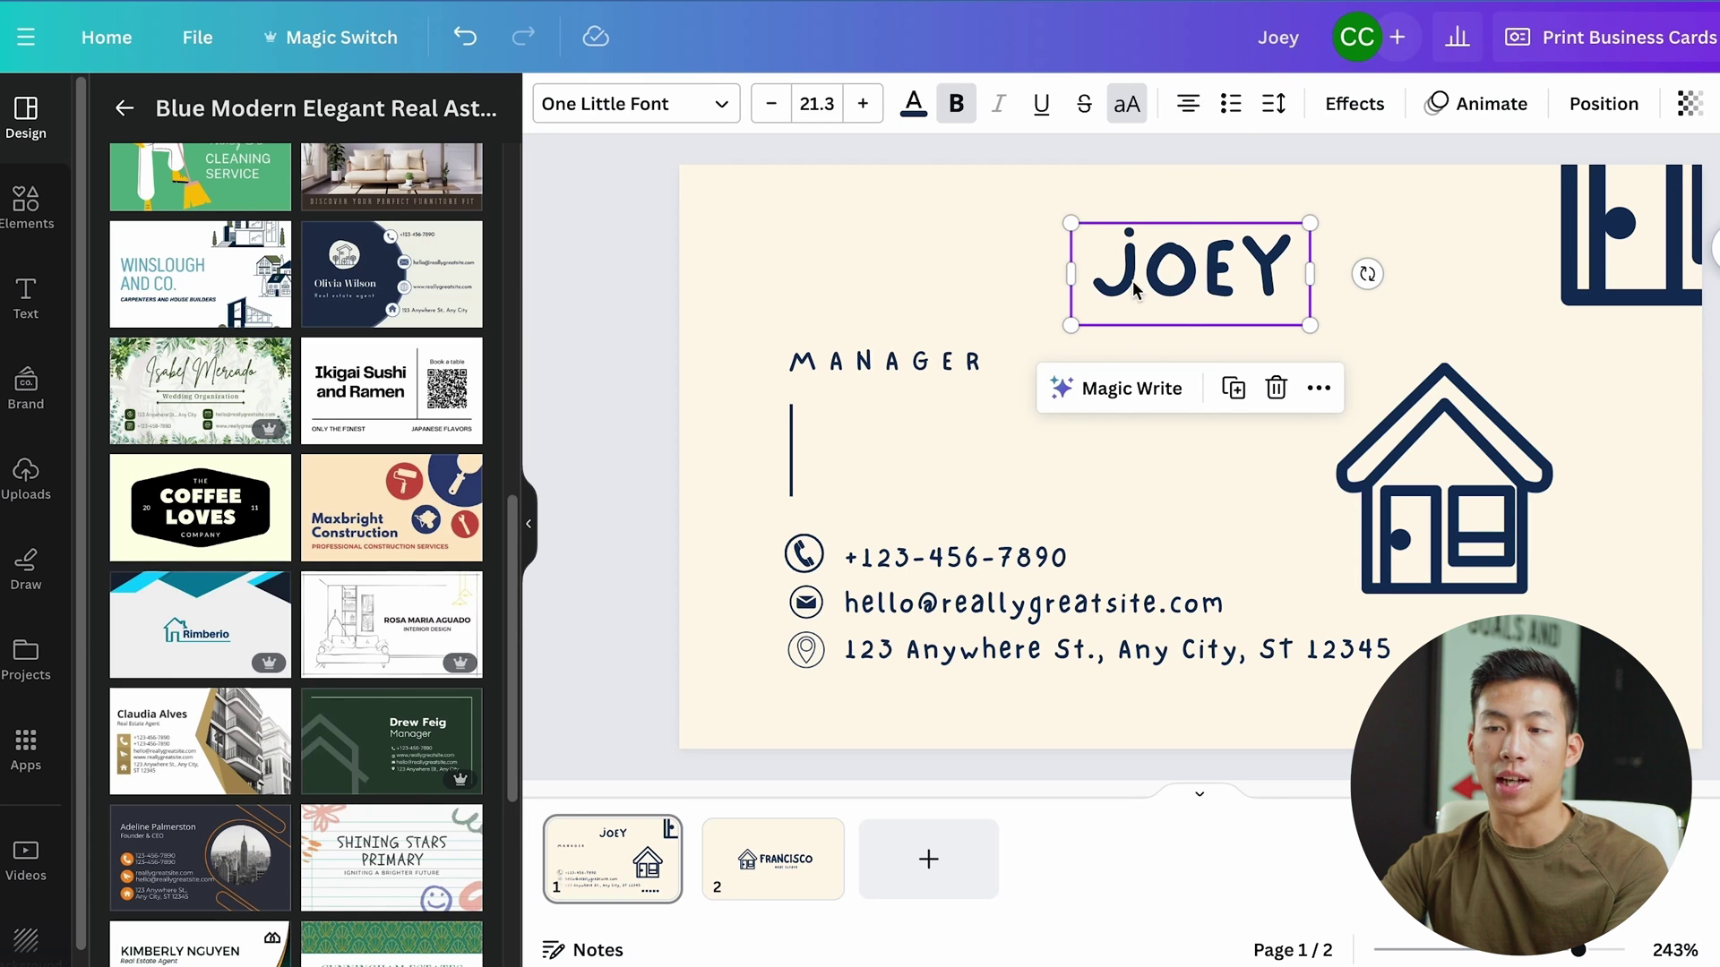
left_click(1031, 331)
Centre-align the MANAGER title and place it directly beneath the name.
left_click(924, 367)
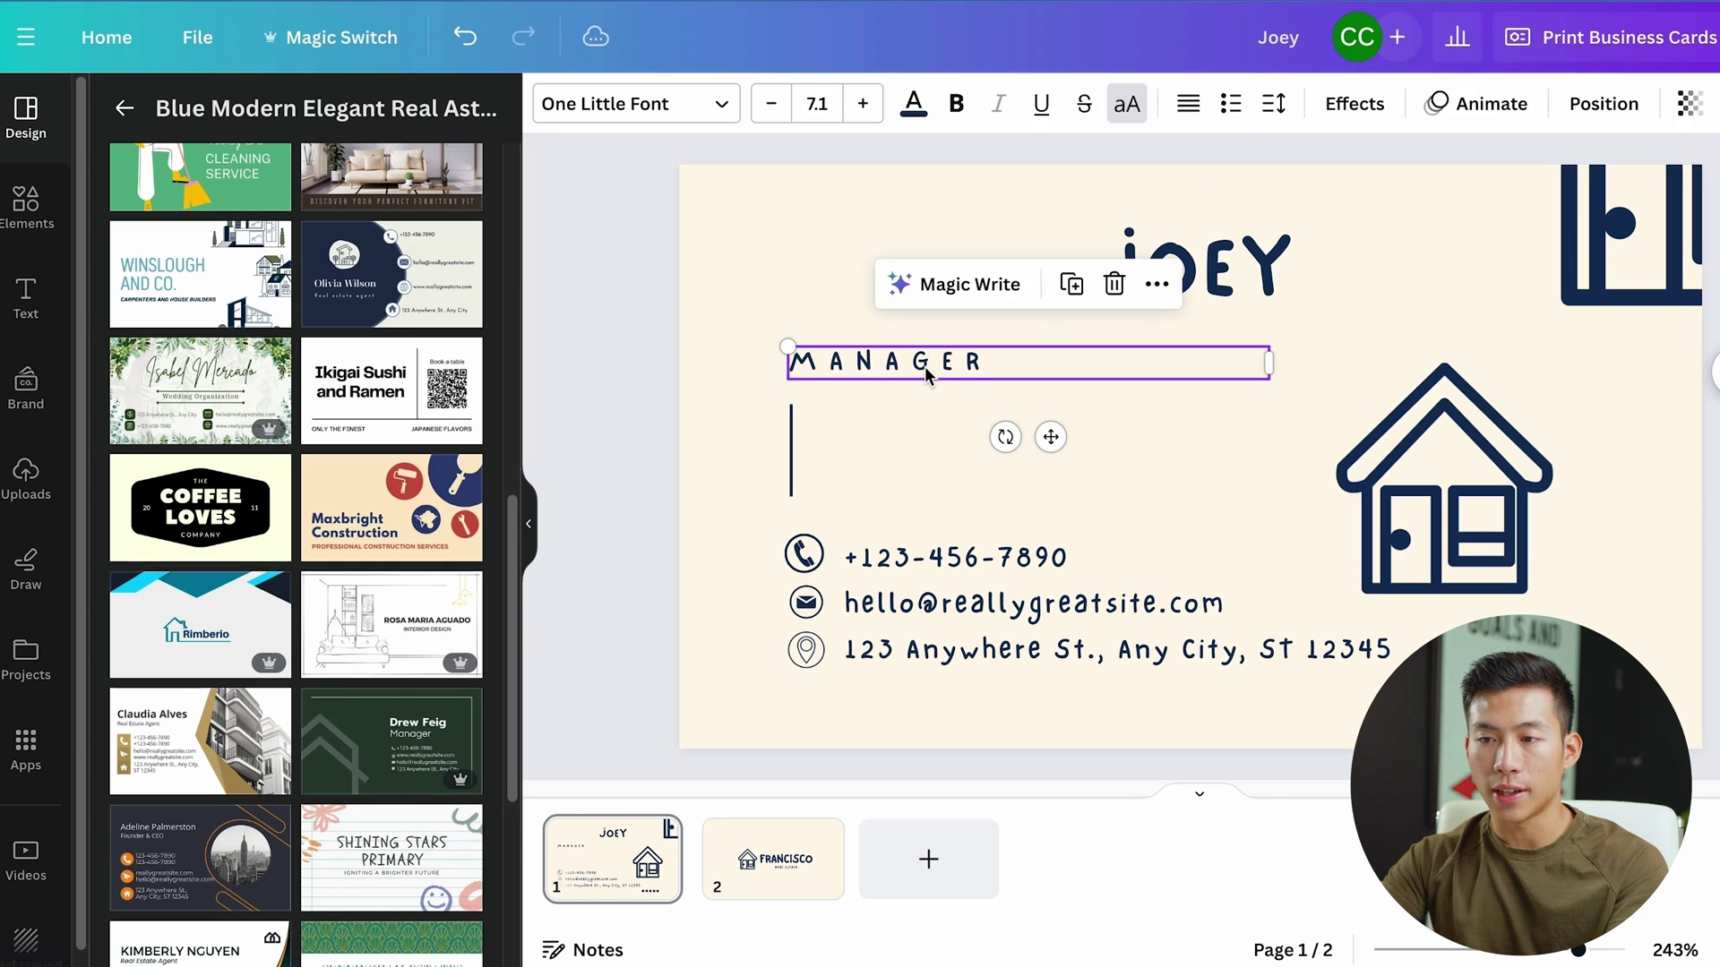
left_click(1190, 111)
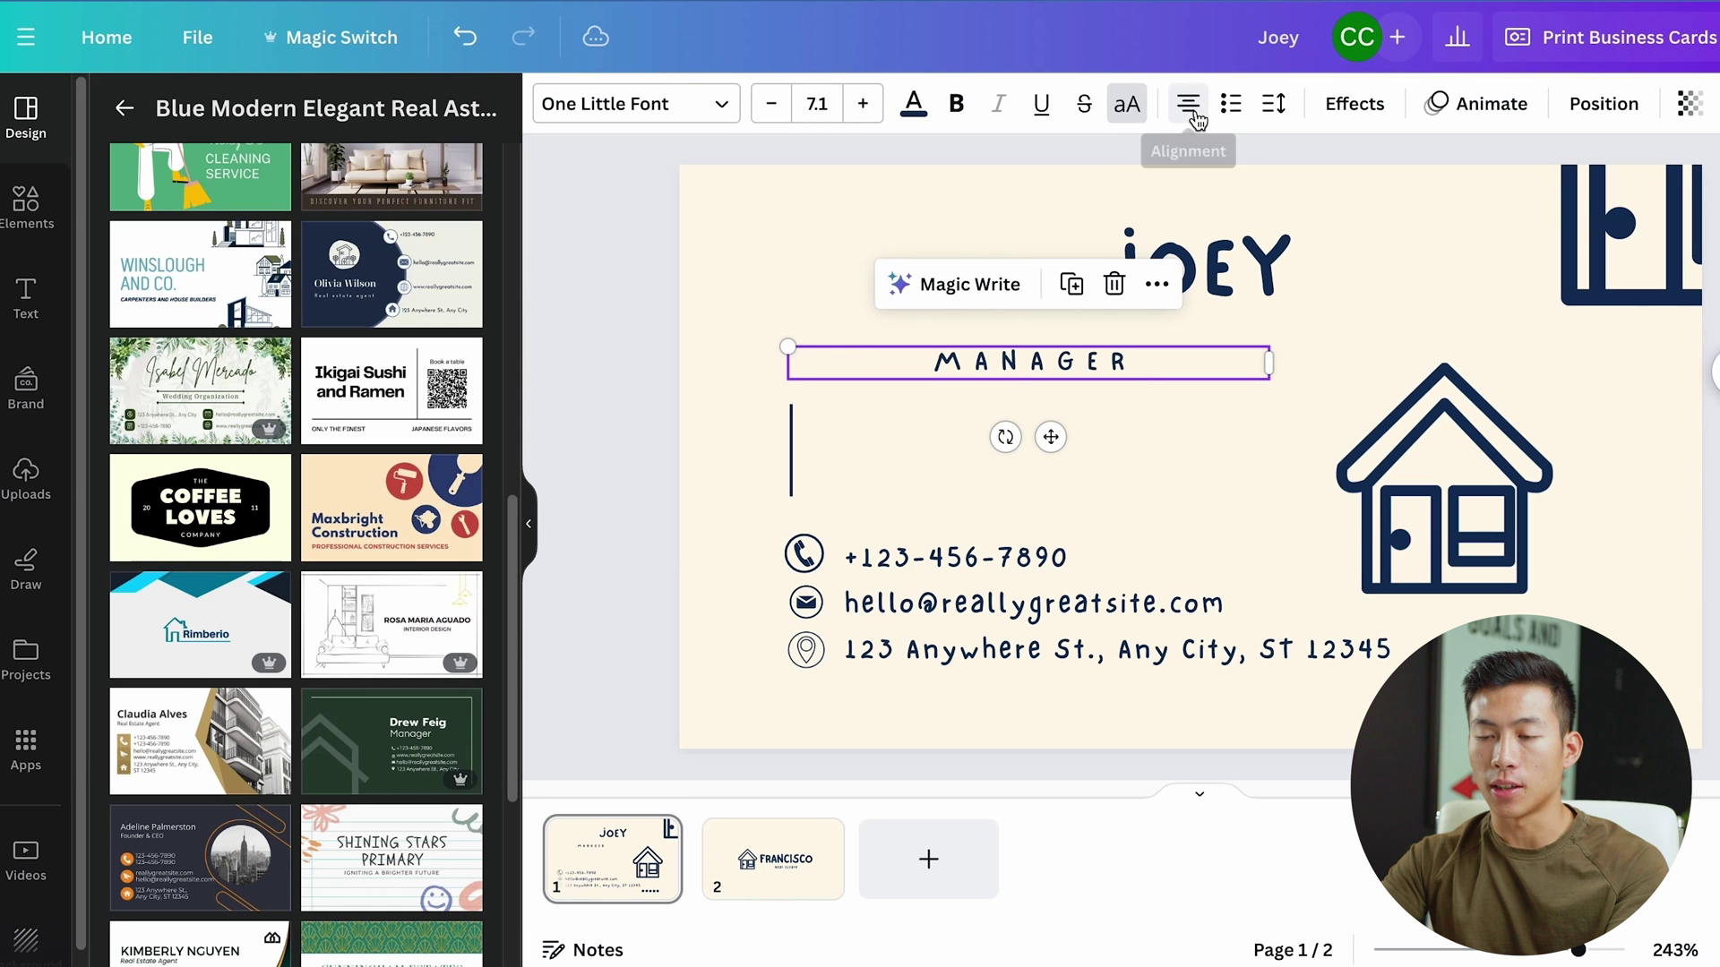
left_click_drag(1070, 365, 1227, 336)
Delete the striped top-right corner graphic and move the house icon to the card's left.
left_click(1618, 287)
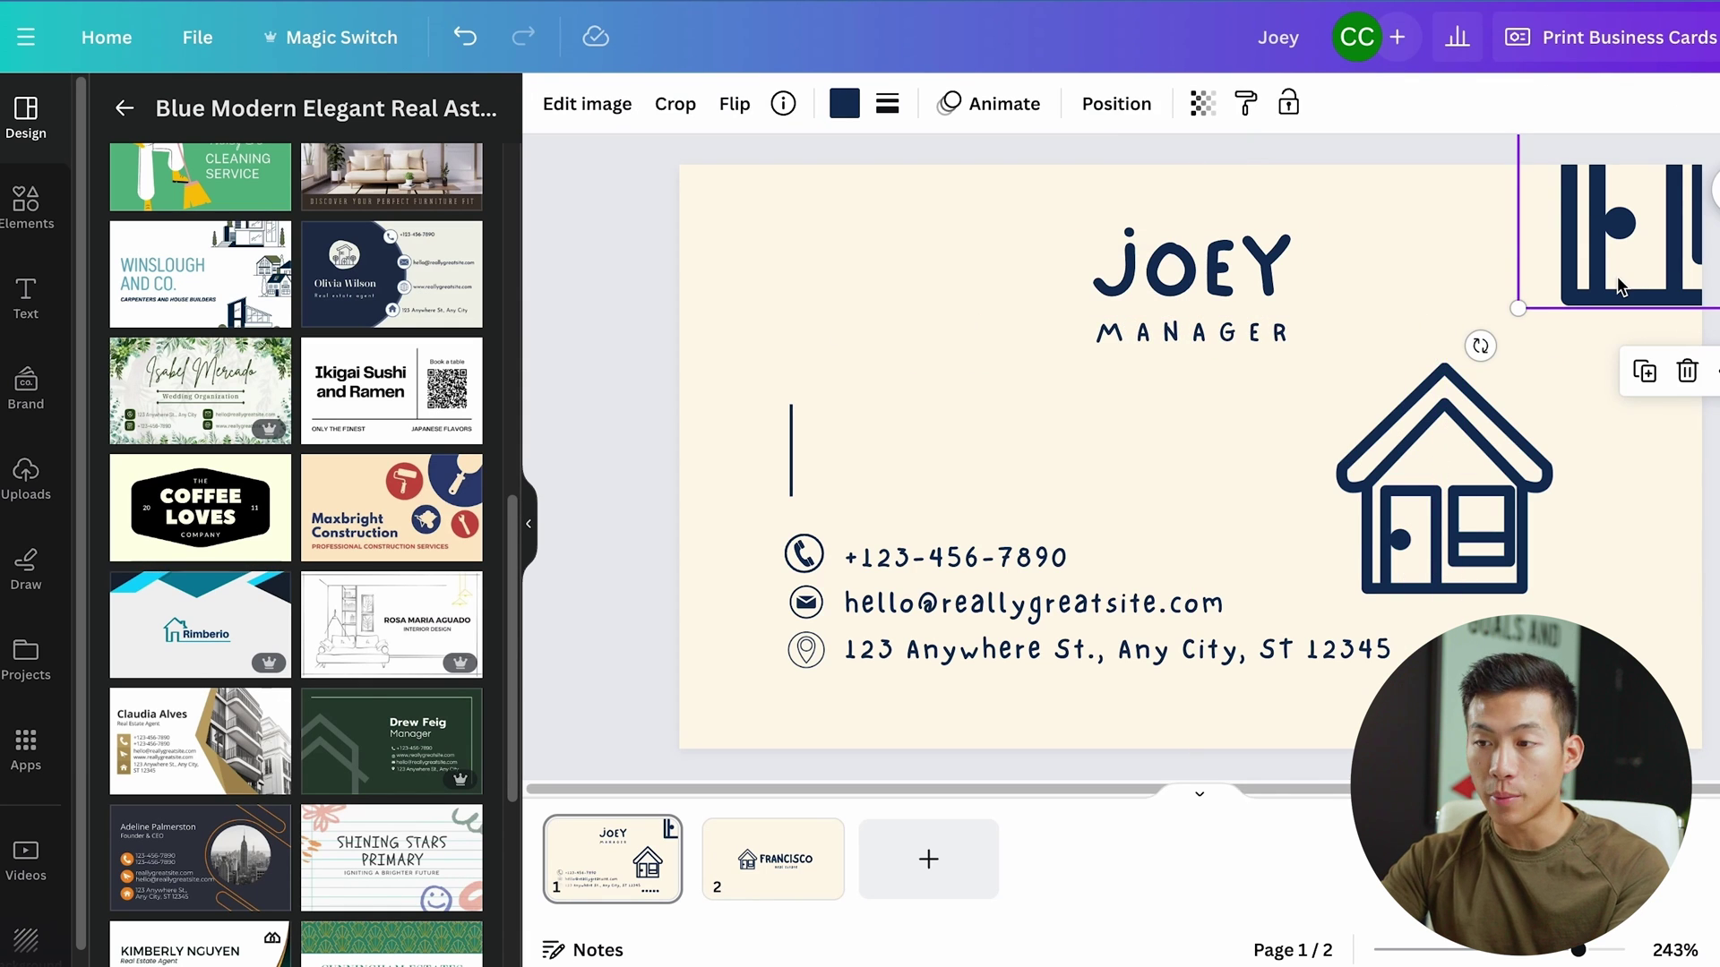
left_click_drag(1655, 253, 1654, 296)
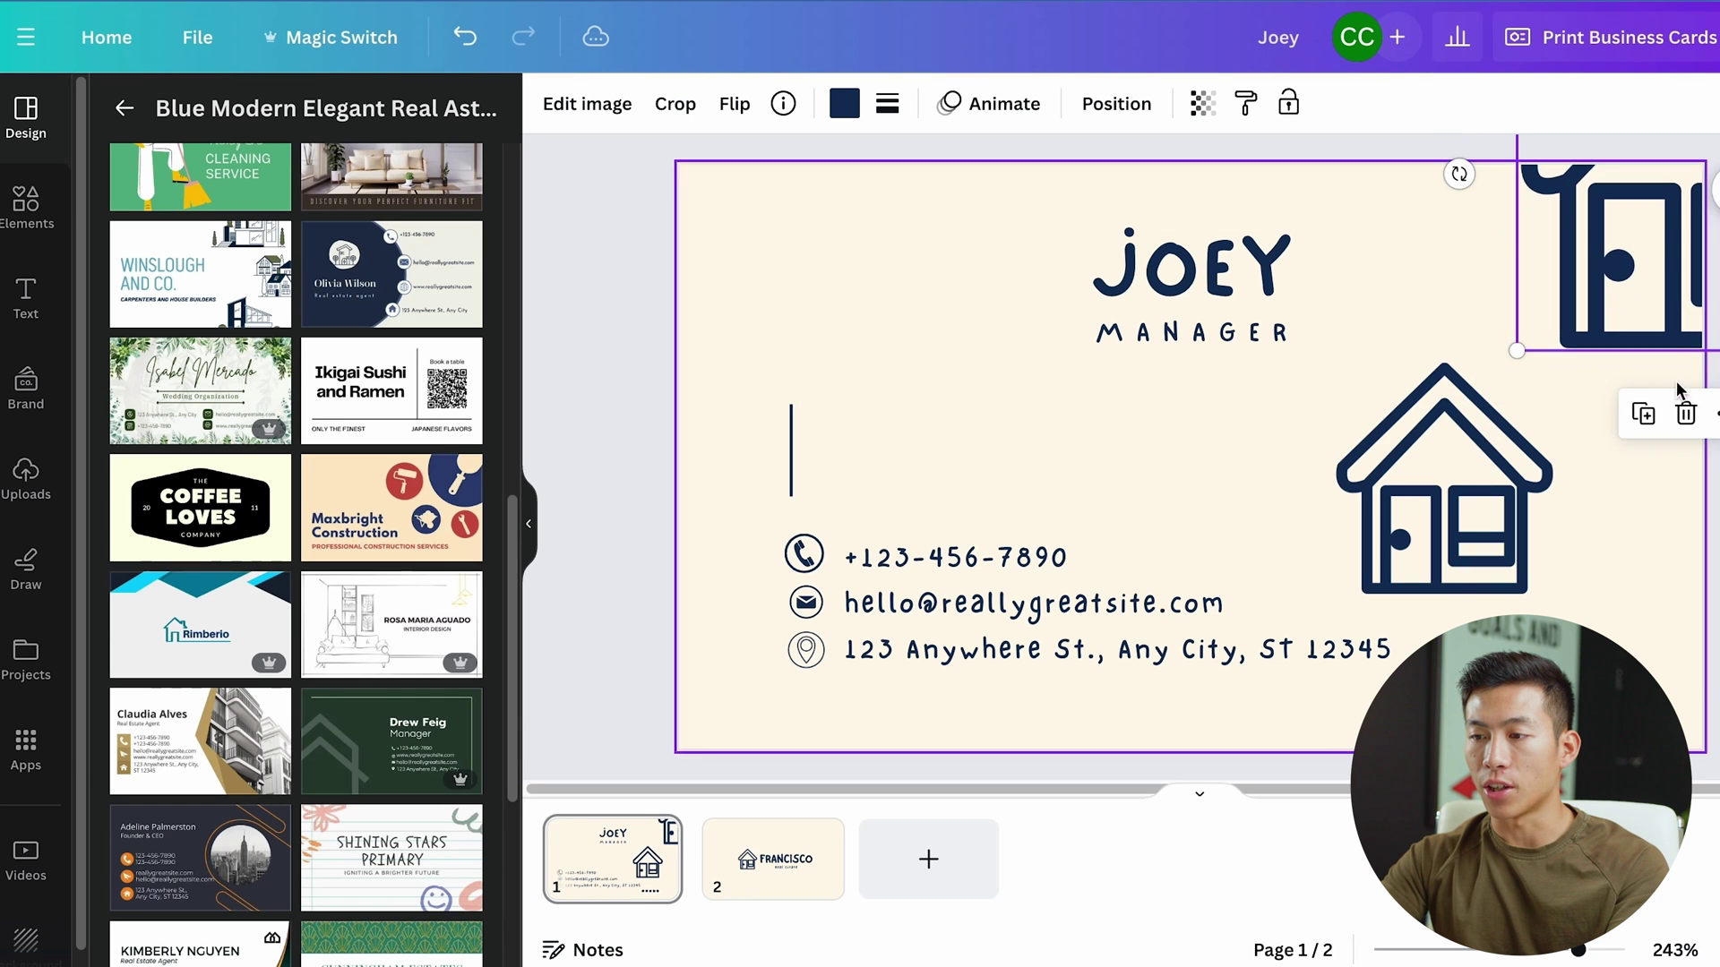
left_click(1687, 414)
left_click_drag(1461, 497, 946, 421)
left_click(902, 681)
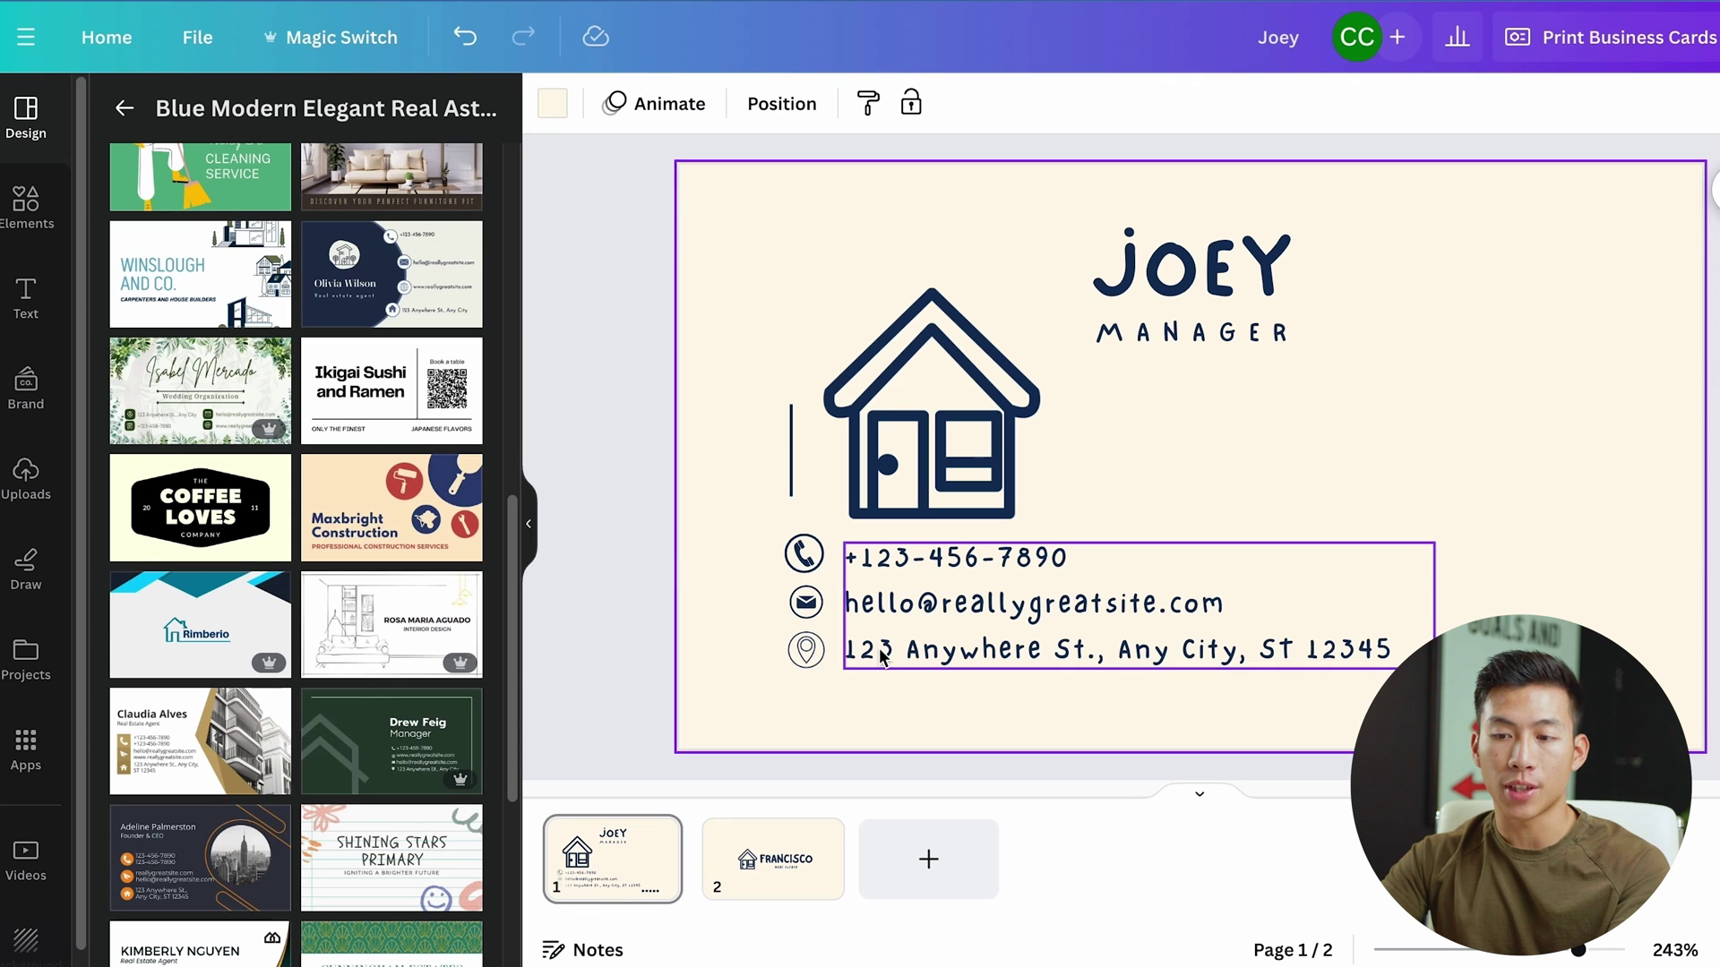
Move the phone, email and address lines up beside the house icon.
left_click_drag(901, 684, 766, 532)
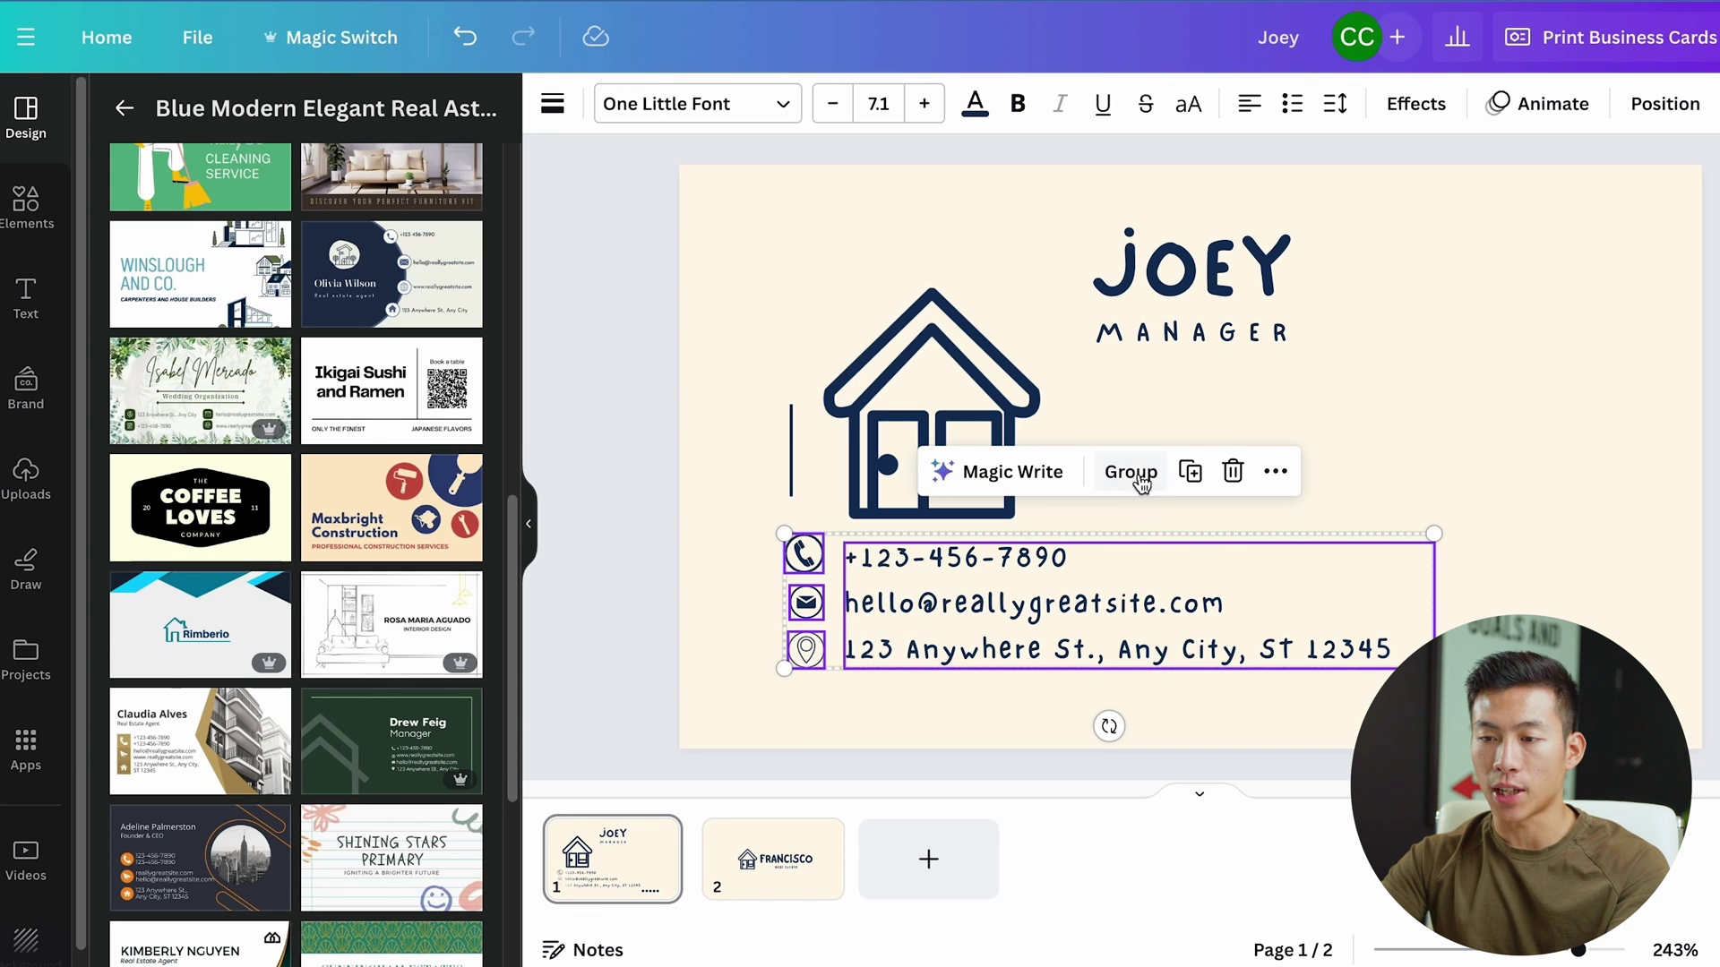
left_click_drag(1009, 609, 1278, 454)
left_click(1255, 371)
left_click(1217, 298)
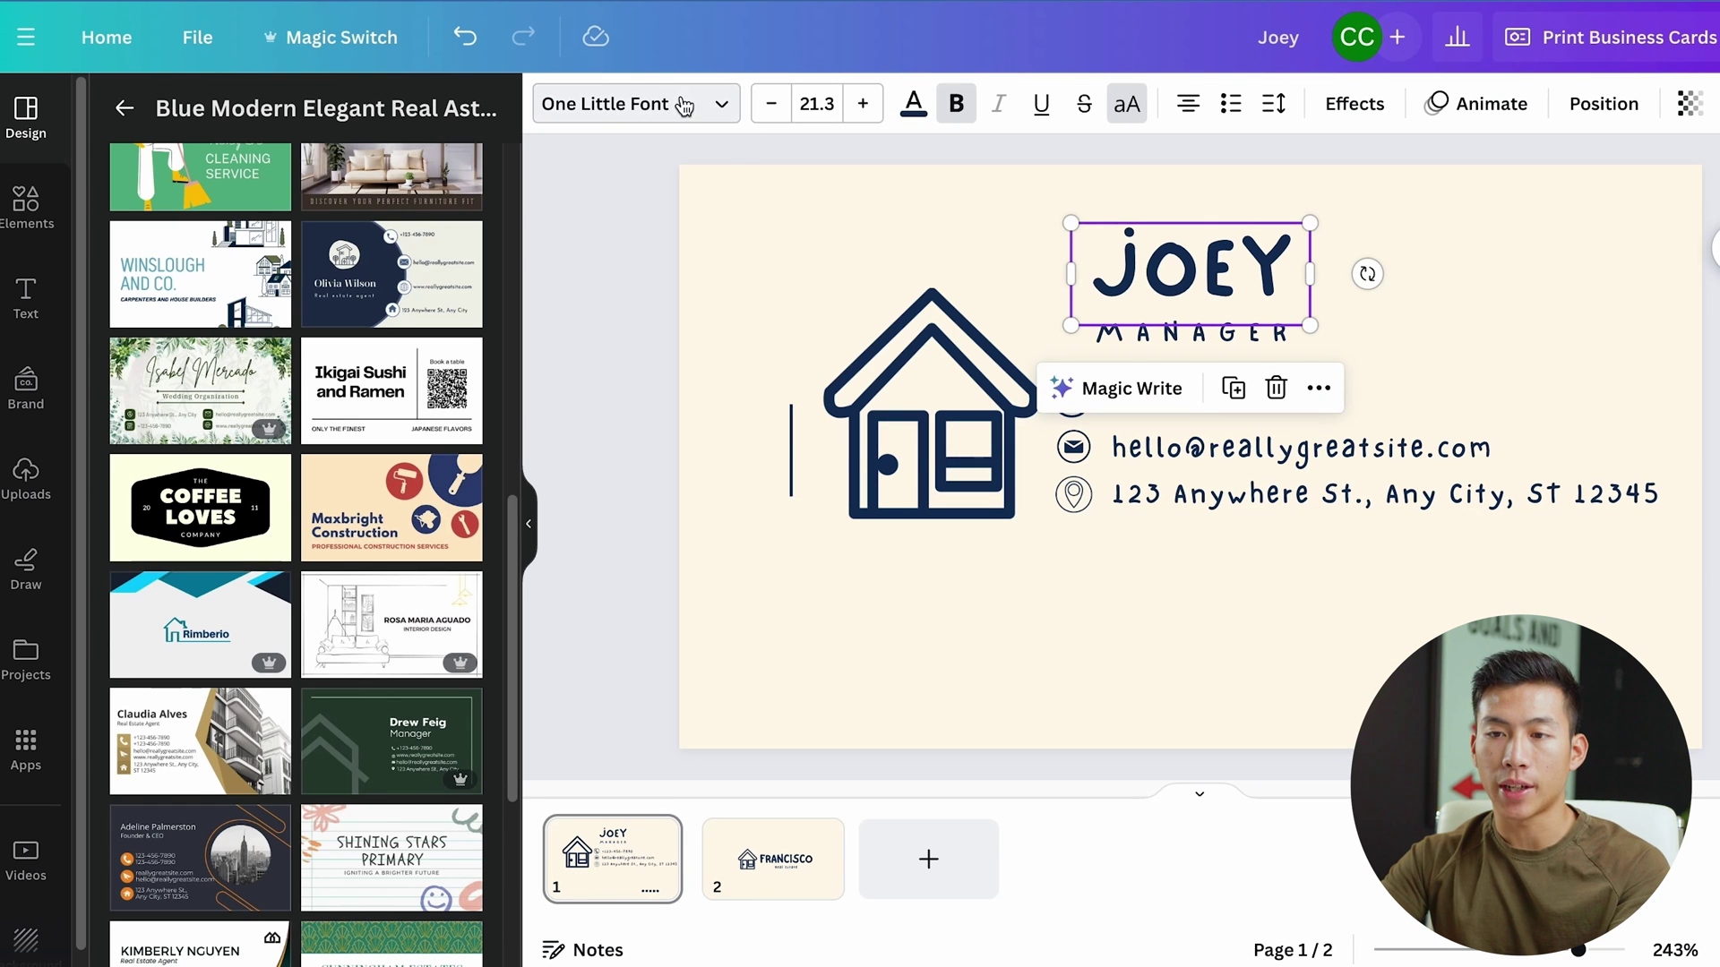
left_click(714, 107)
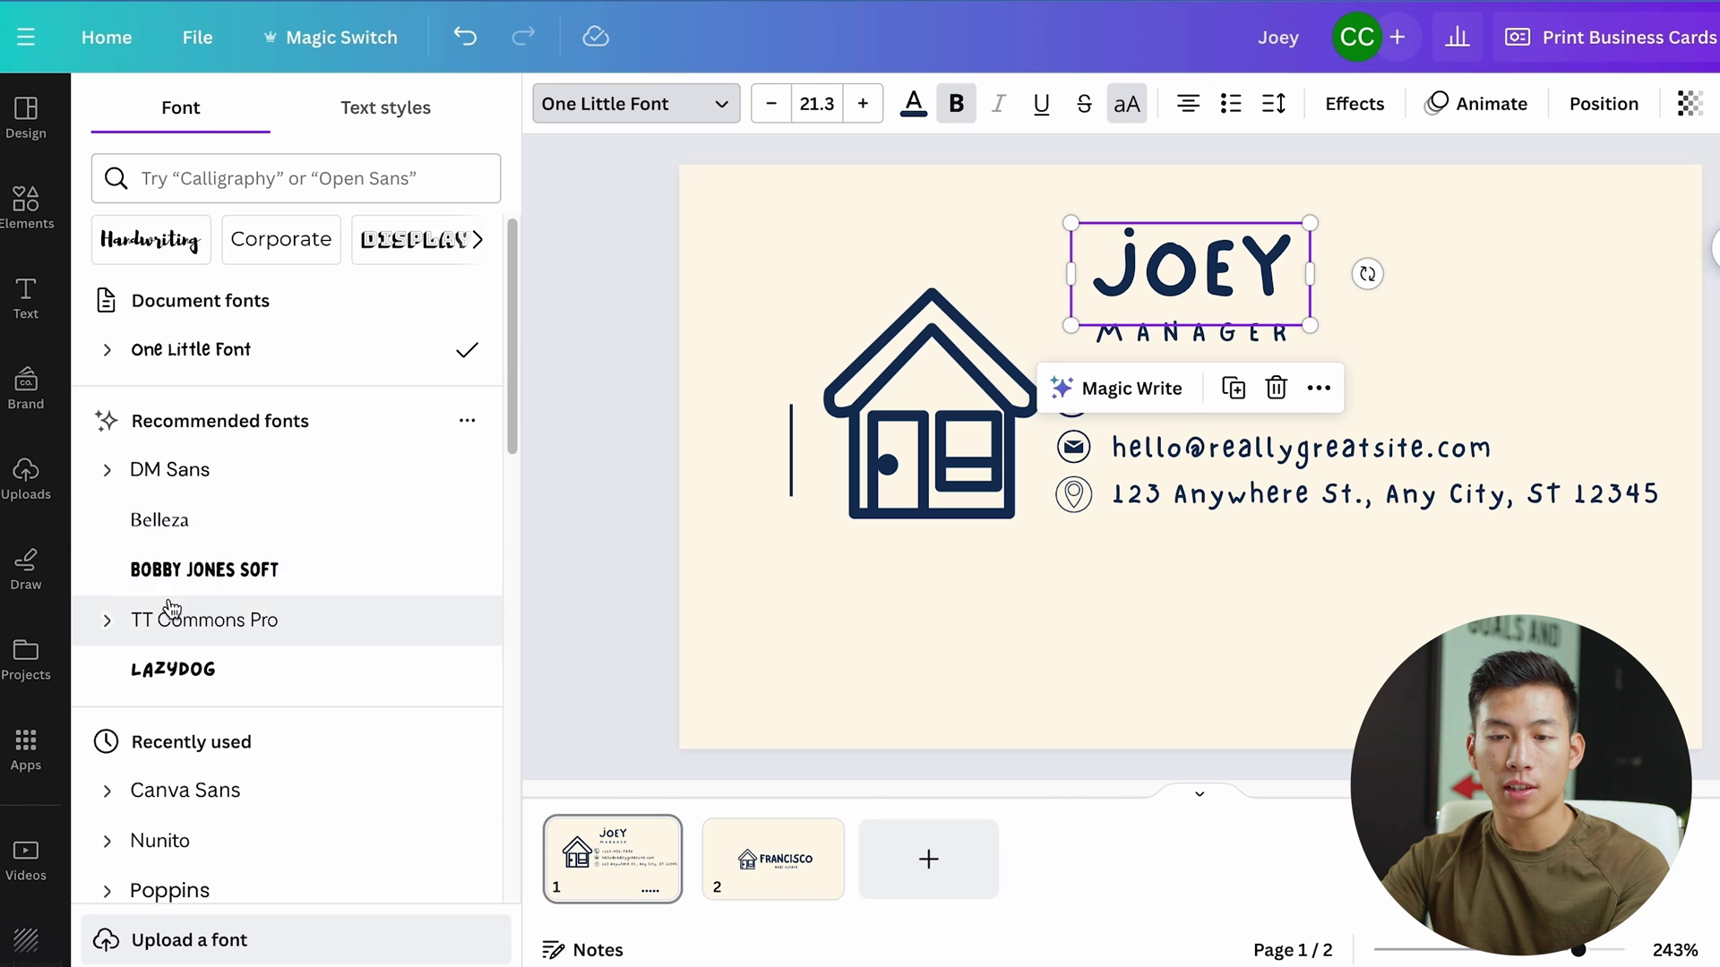
Set the name, the MANAGER title and the contact lines in DM Sans.
scroll(172, 596, "down", 15)
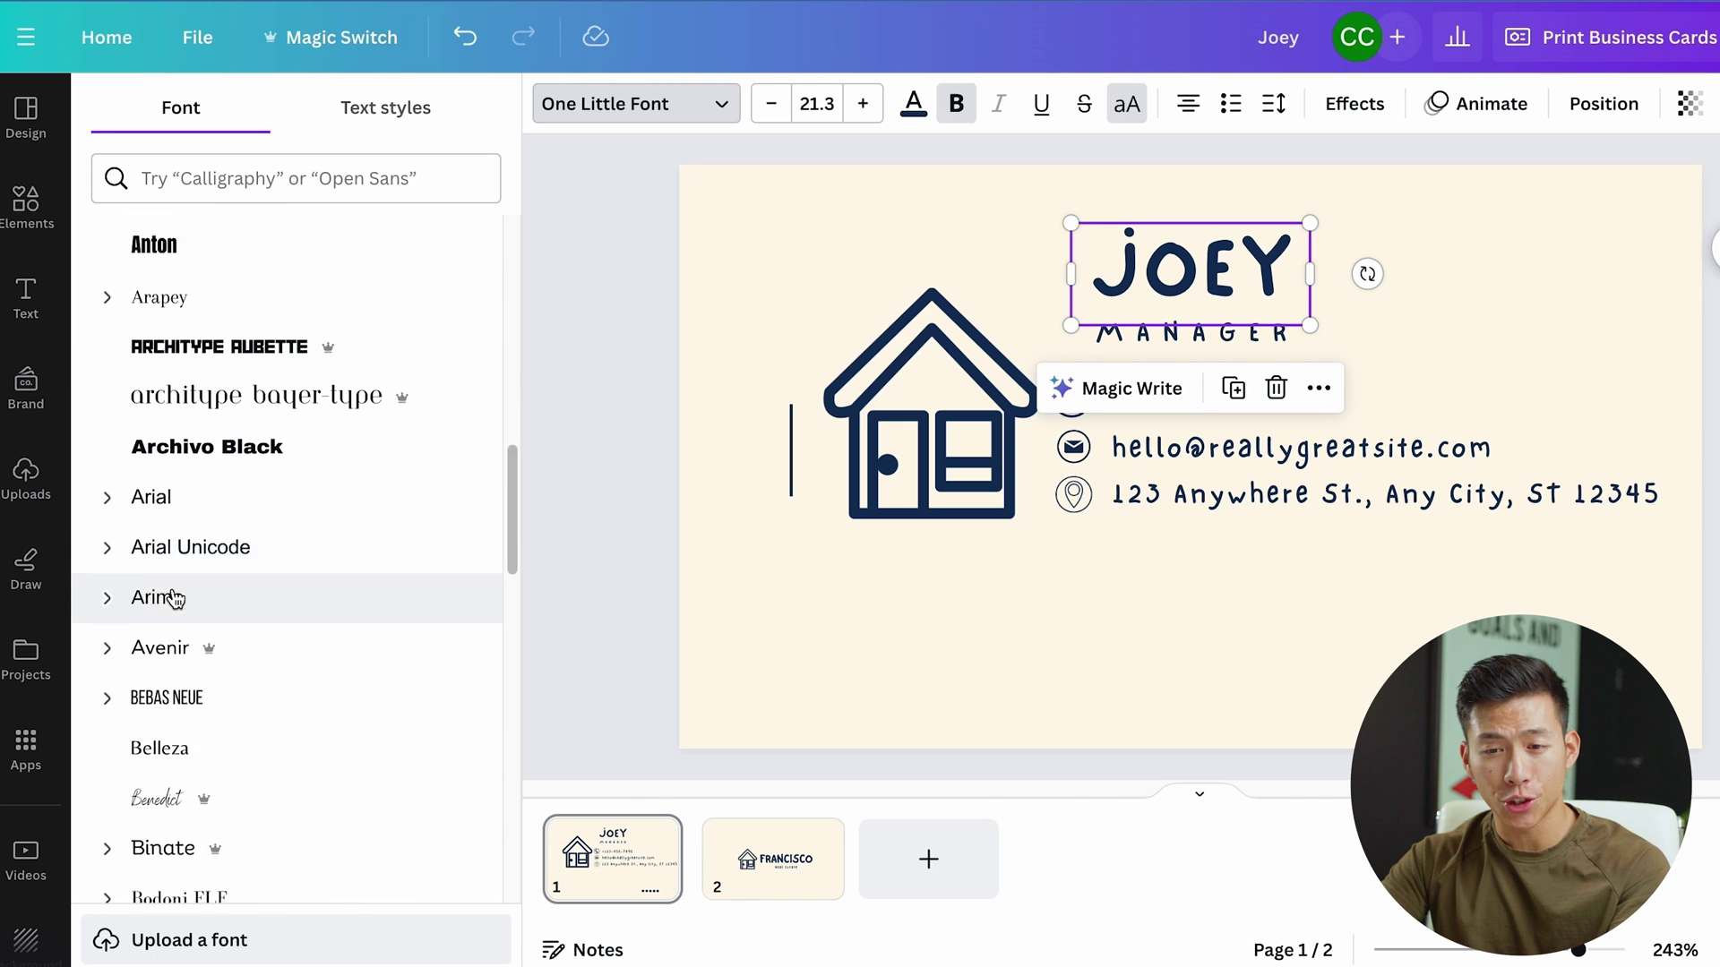
left_click(172, 596)
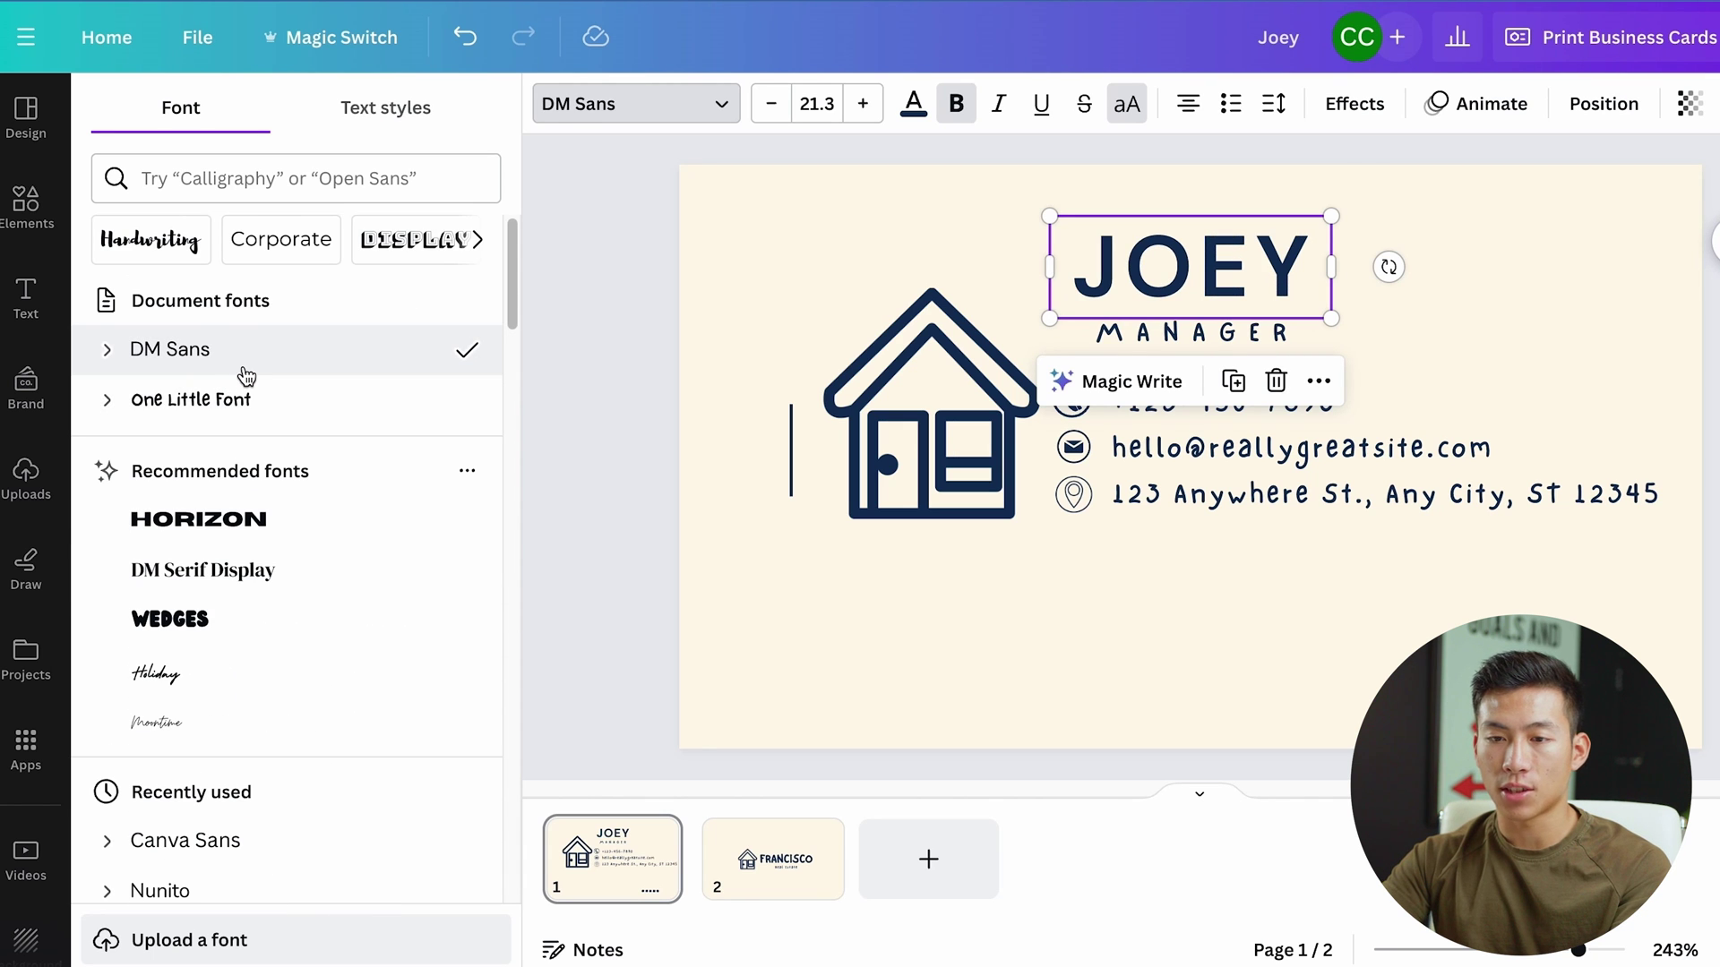
left_click(1227, 598)
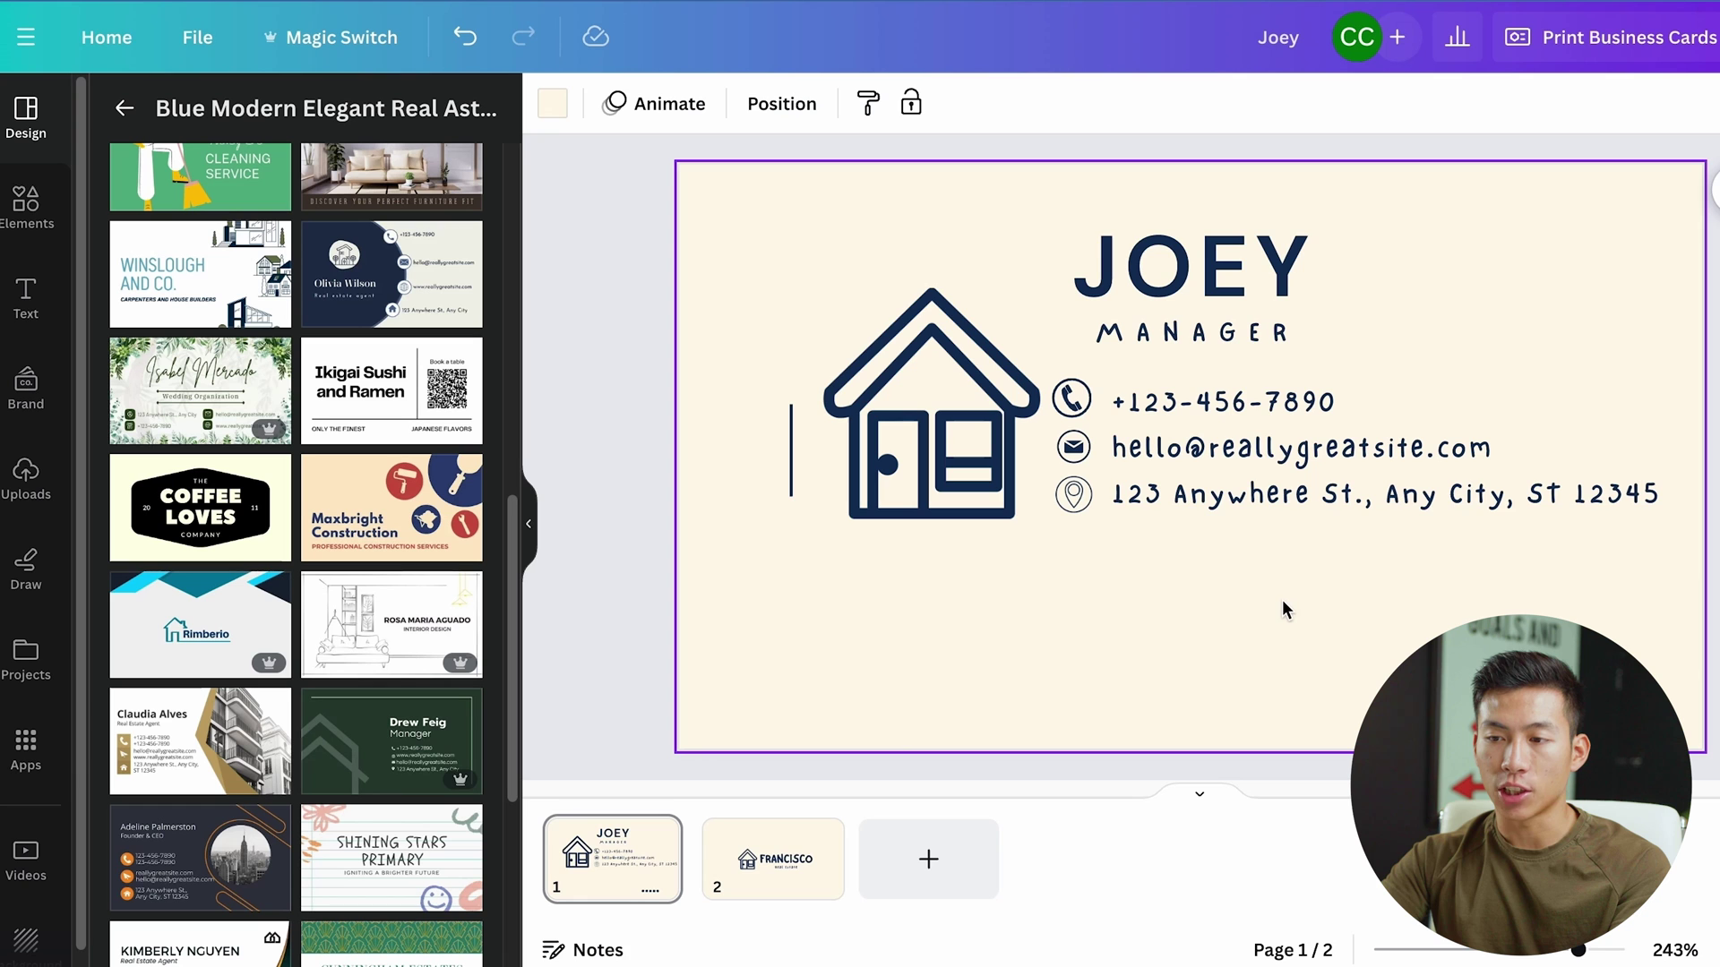
left_click_drag(1282, 599, 1220, 317)
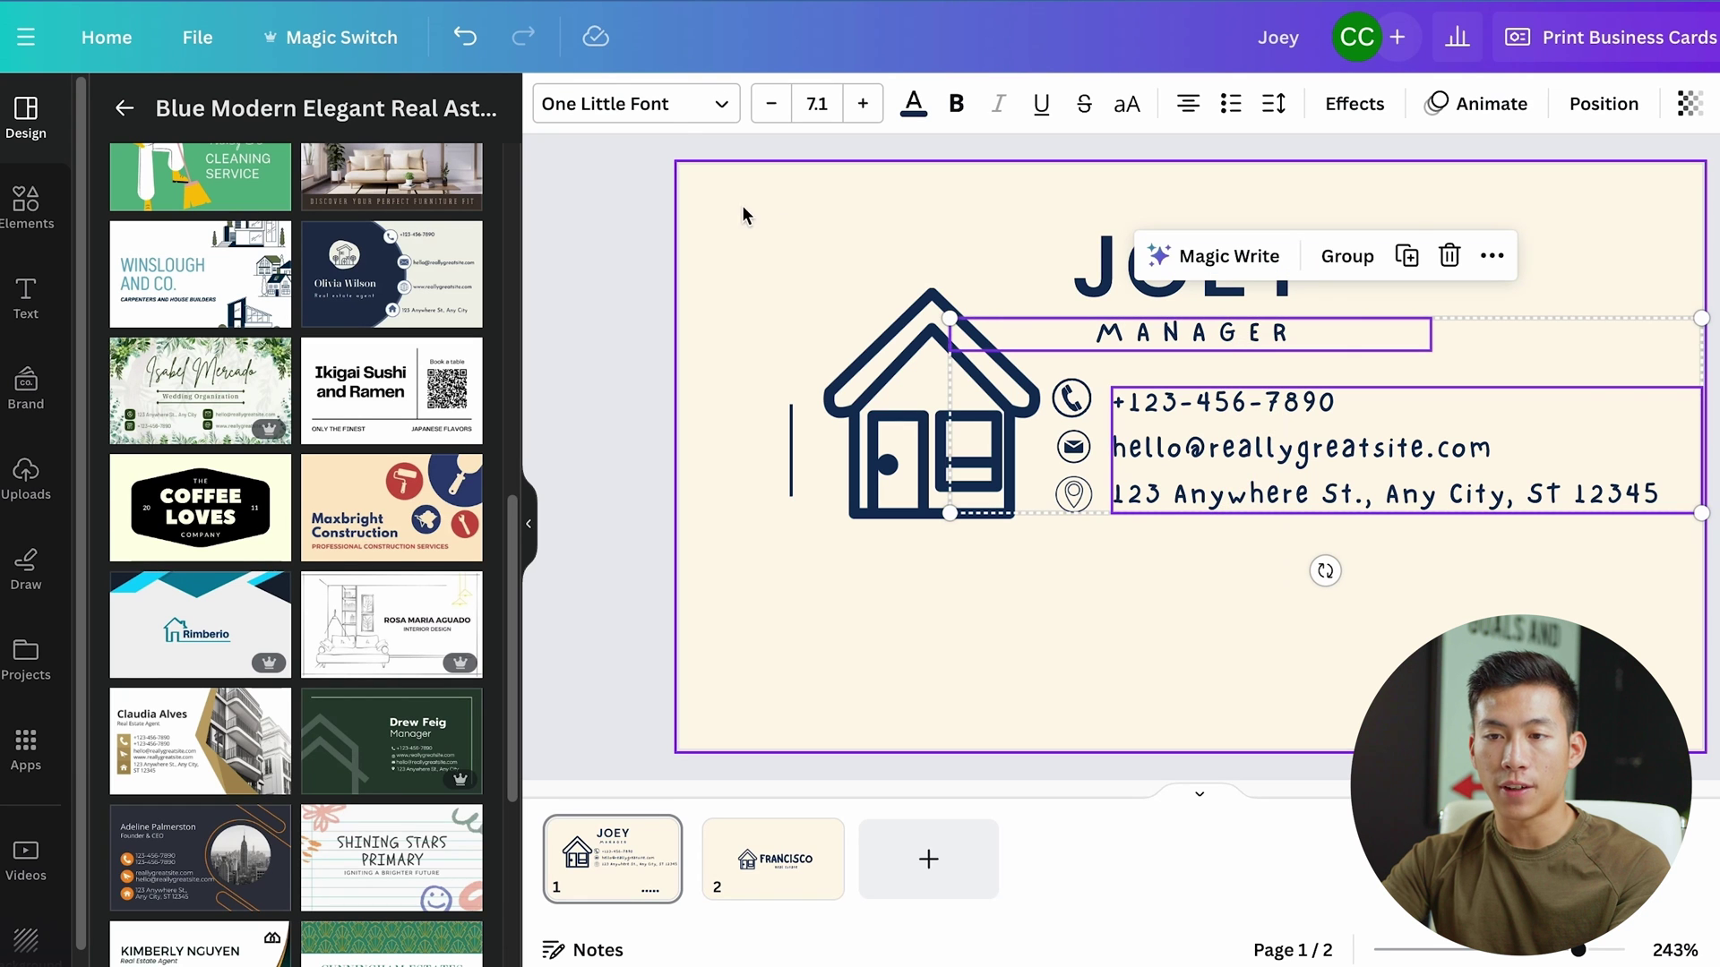
left_click(669, 124)
left_click(291, 354)
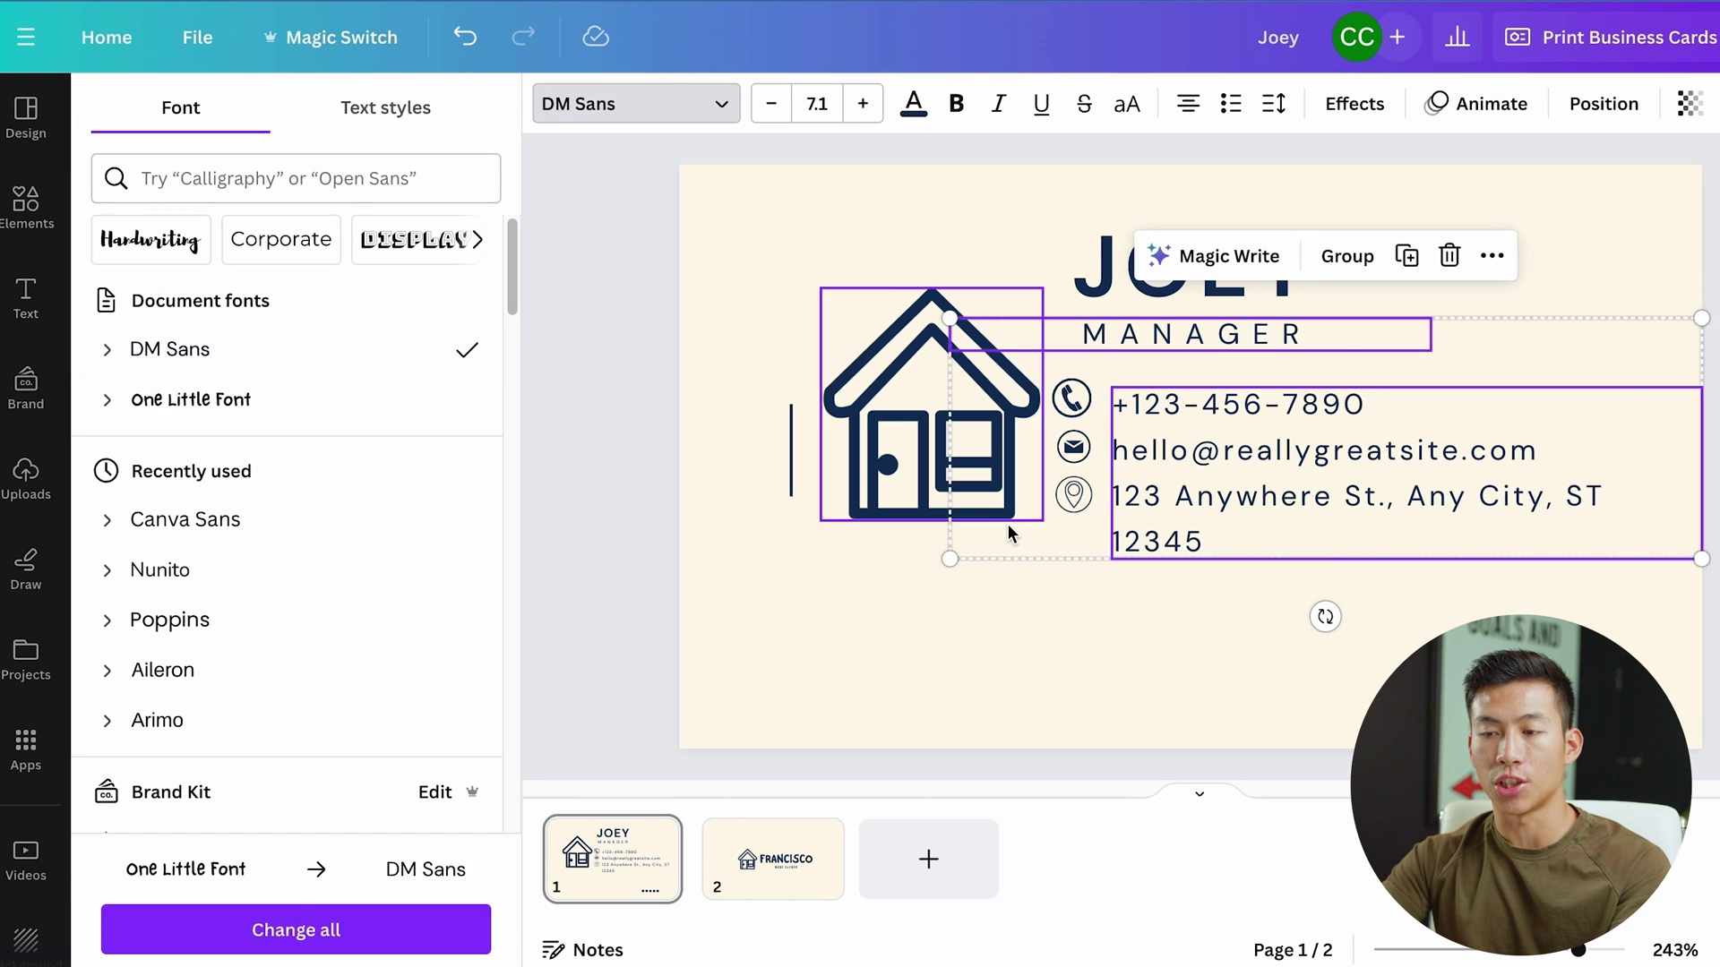
left_click(1167, 312)
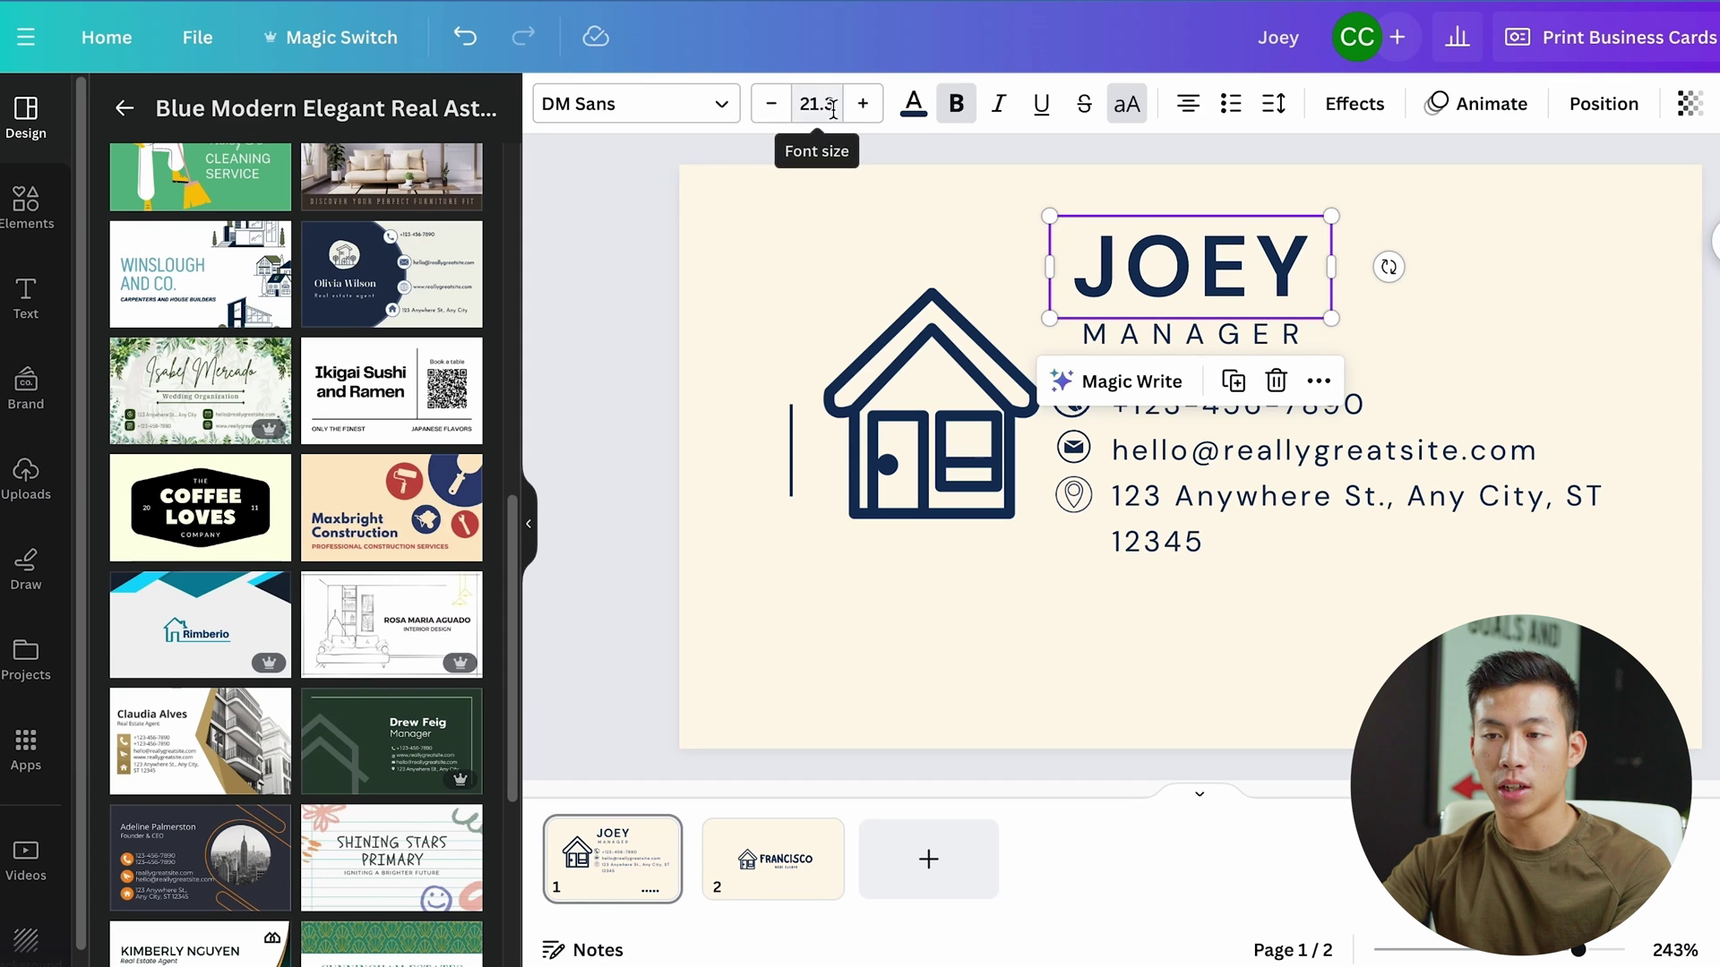
left_click(914, 109)
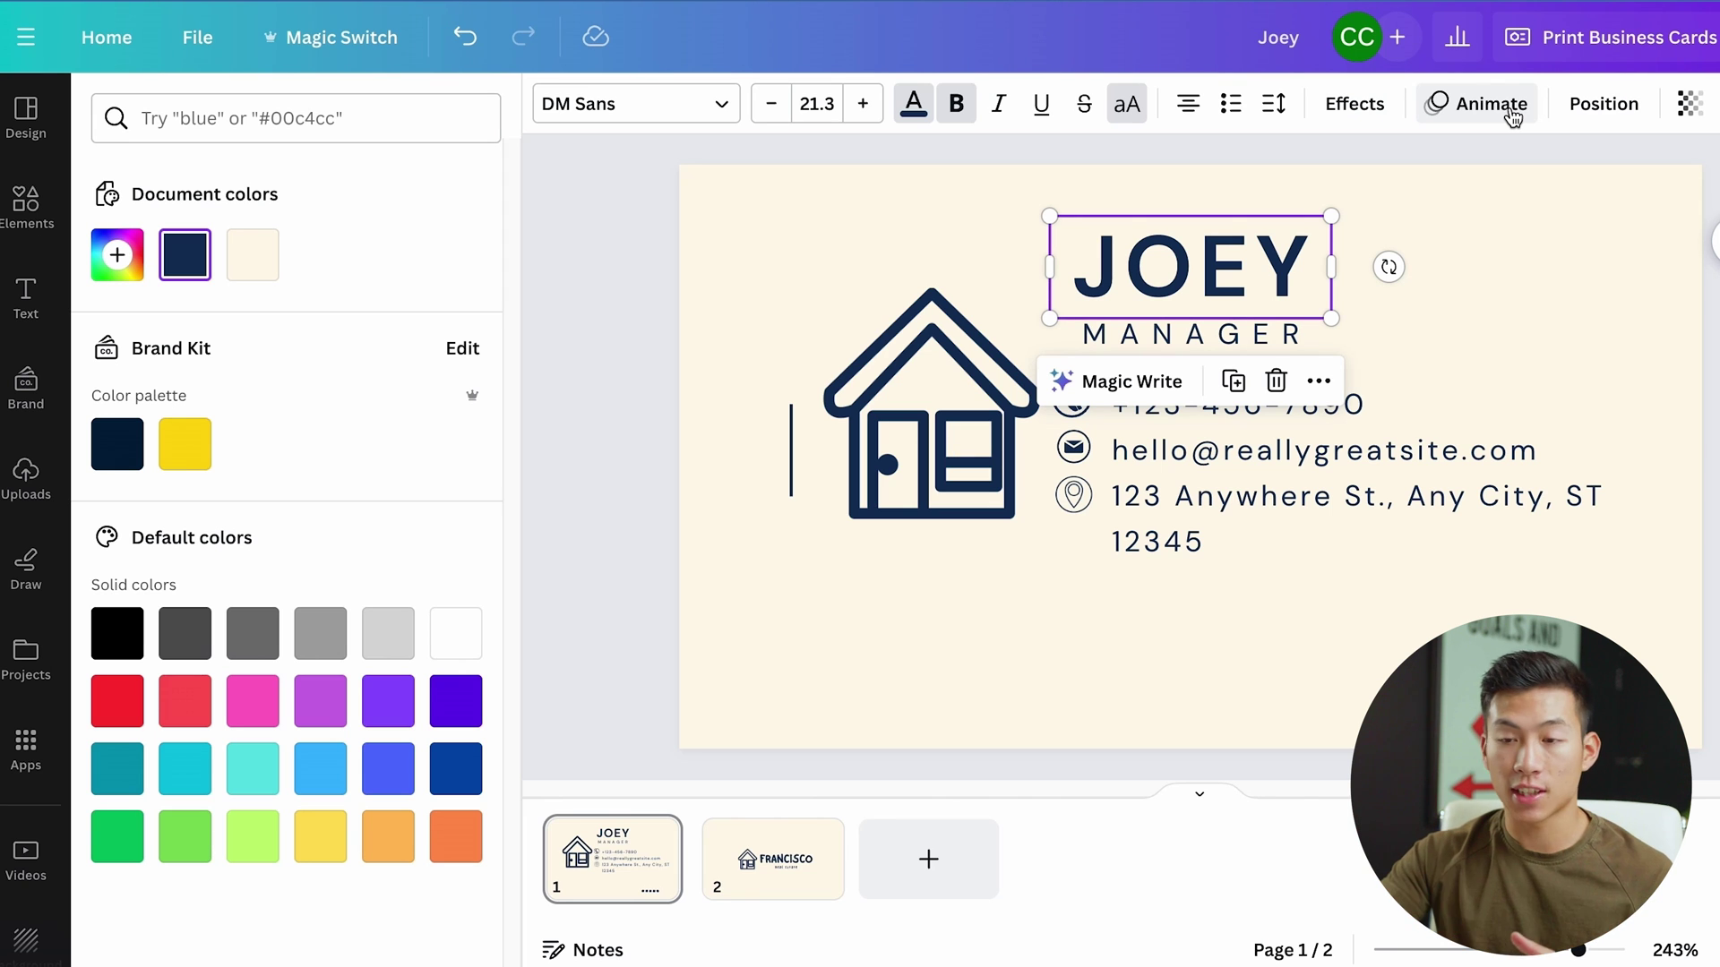
Search elements for Instagram icon graphics and add the gradient Instagram icon to the card.
left_click(19, 220)
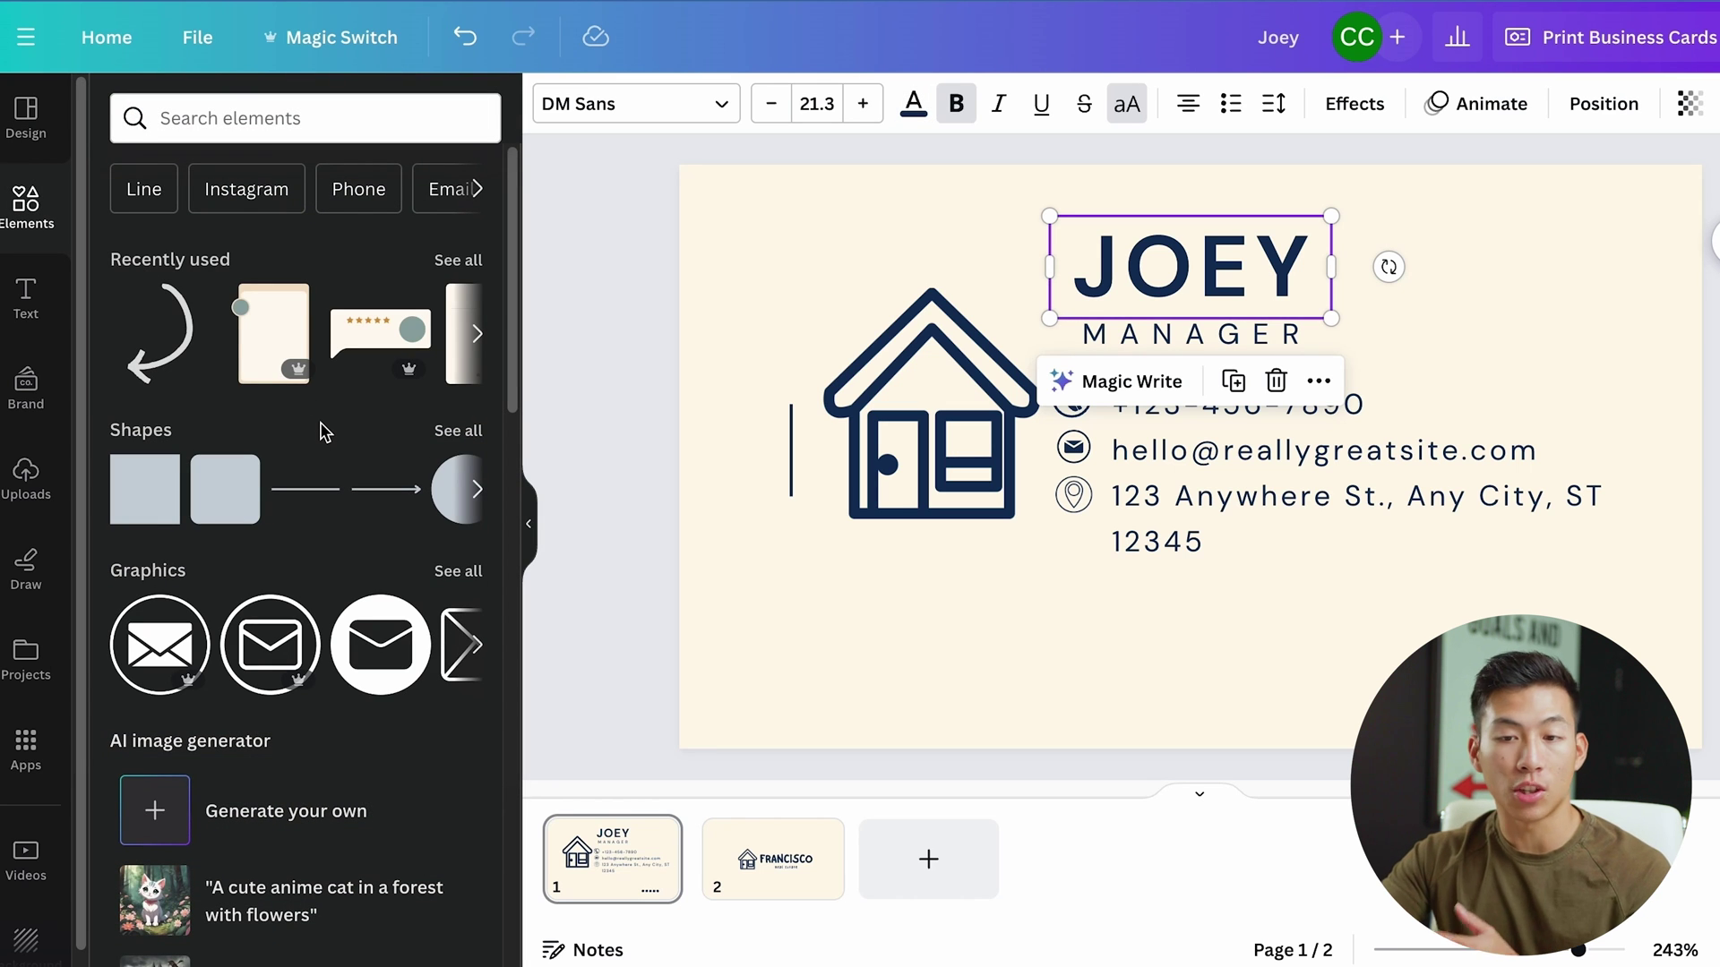
scroll(325, 432, "down", 3)
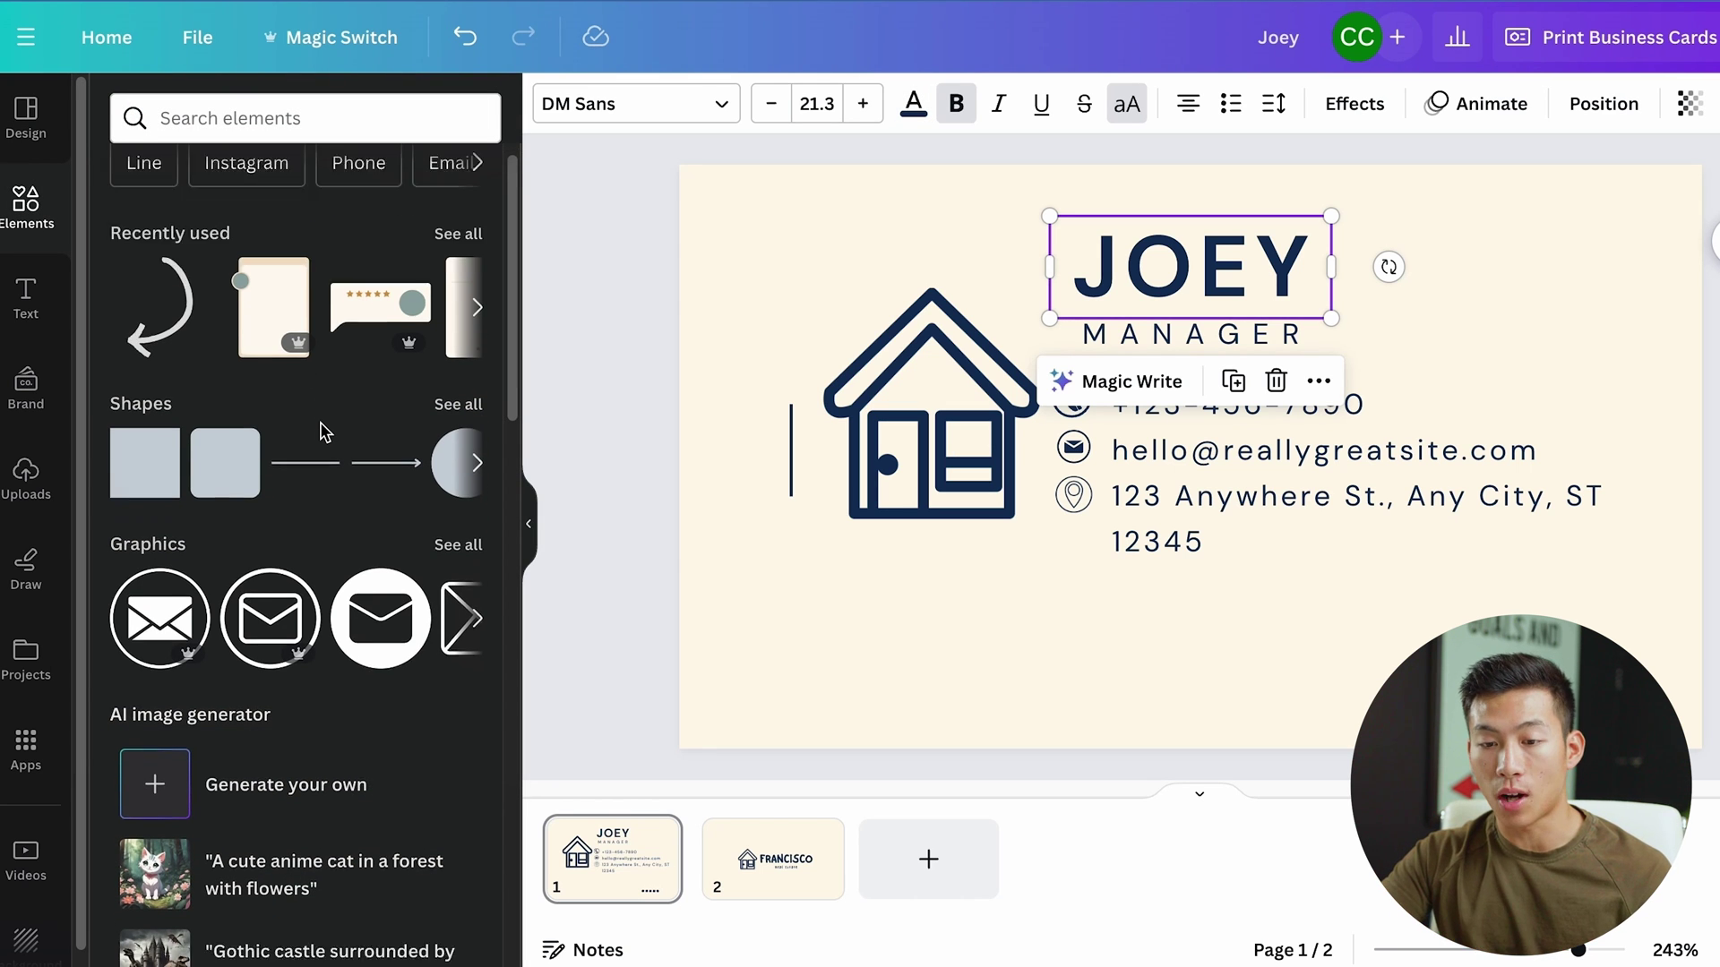
scroll(324, 432, "up", 3)
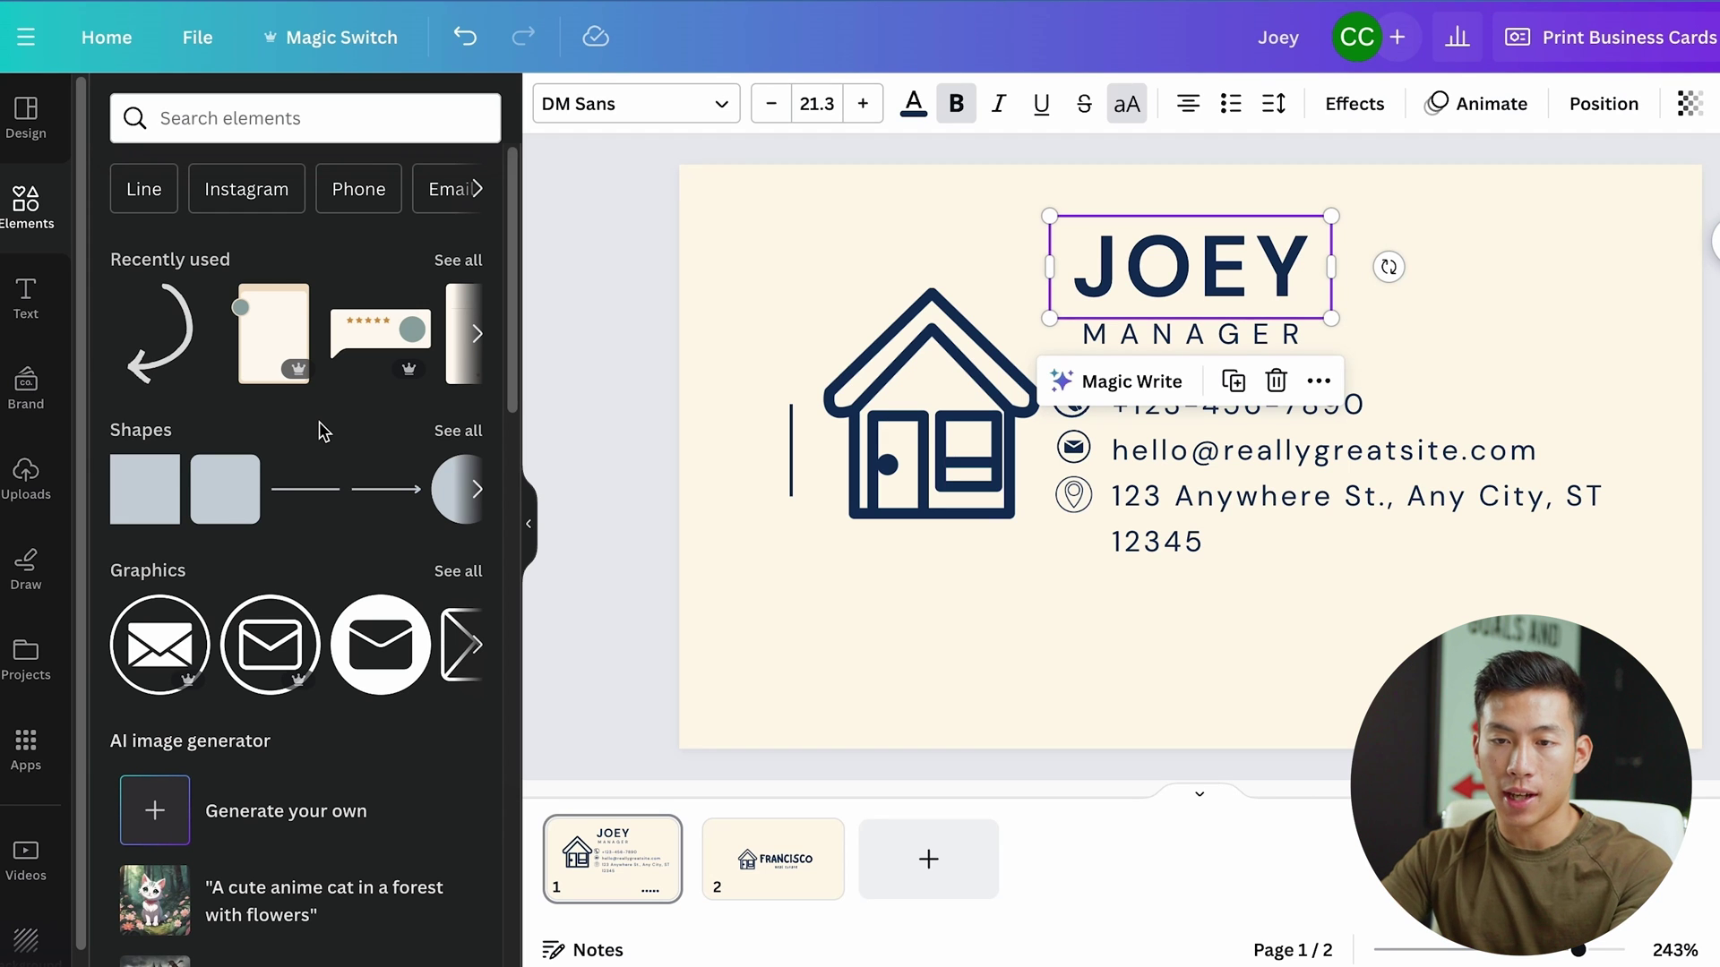
left_click(299, 119)
type("insta")
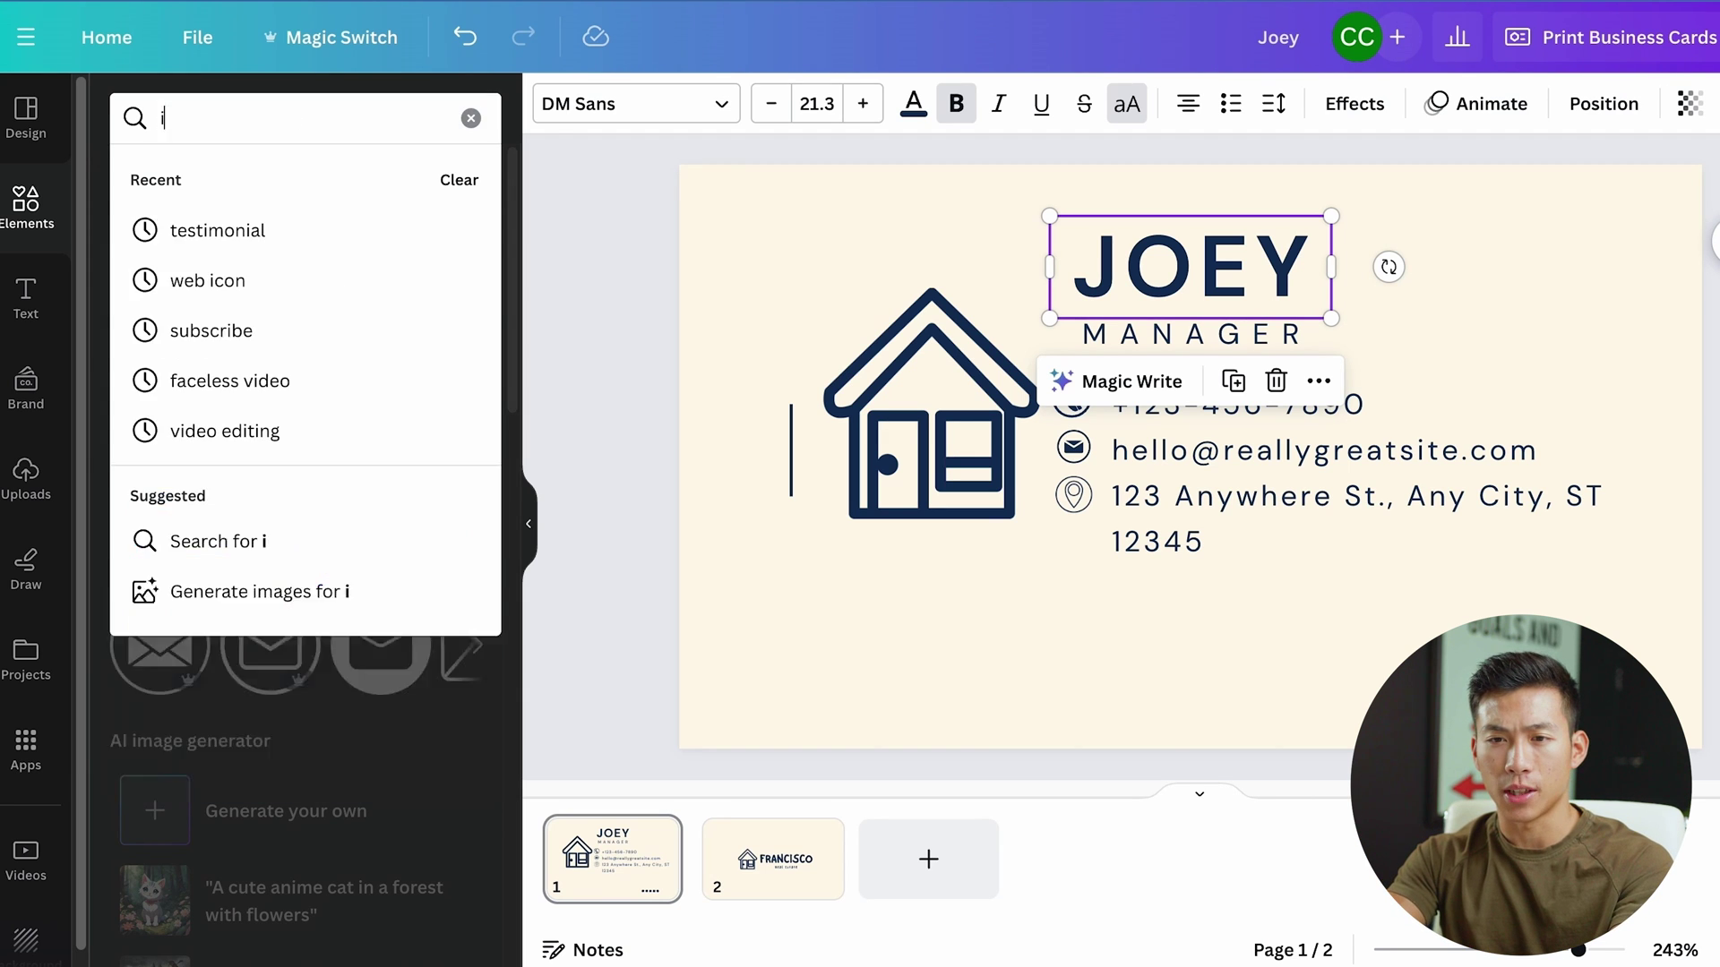
left_click(231, 270)
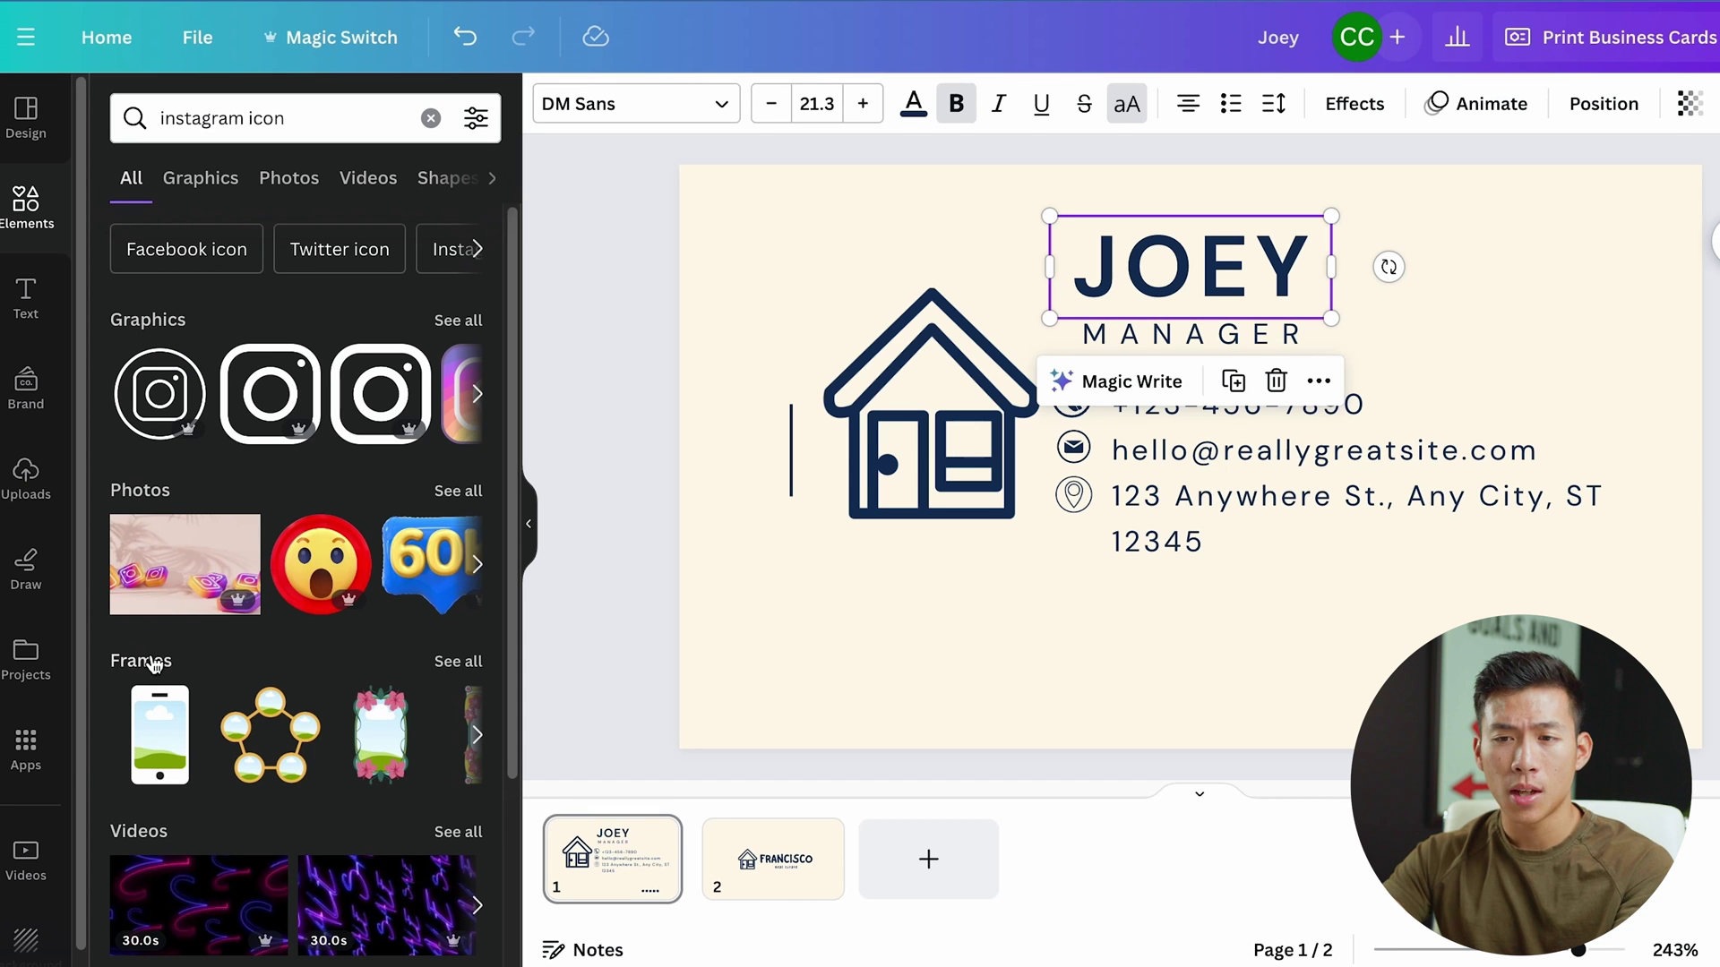
left_click(455, 320)
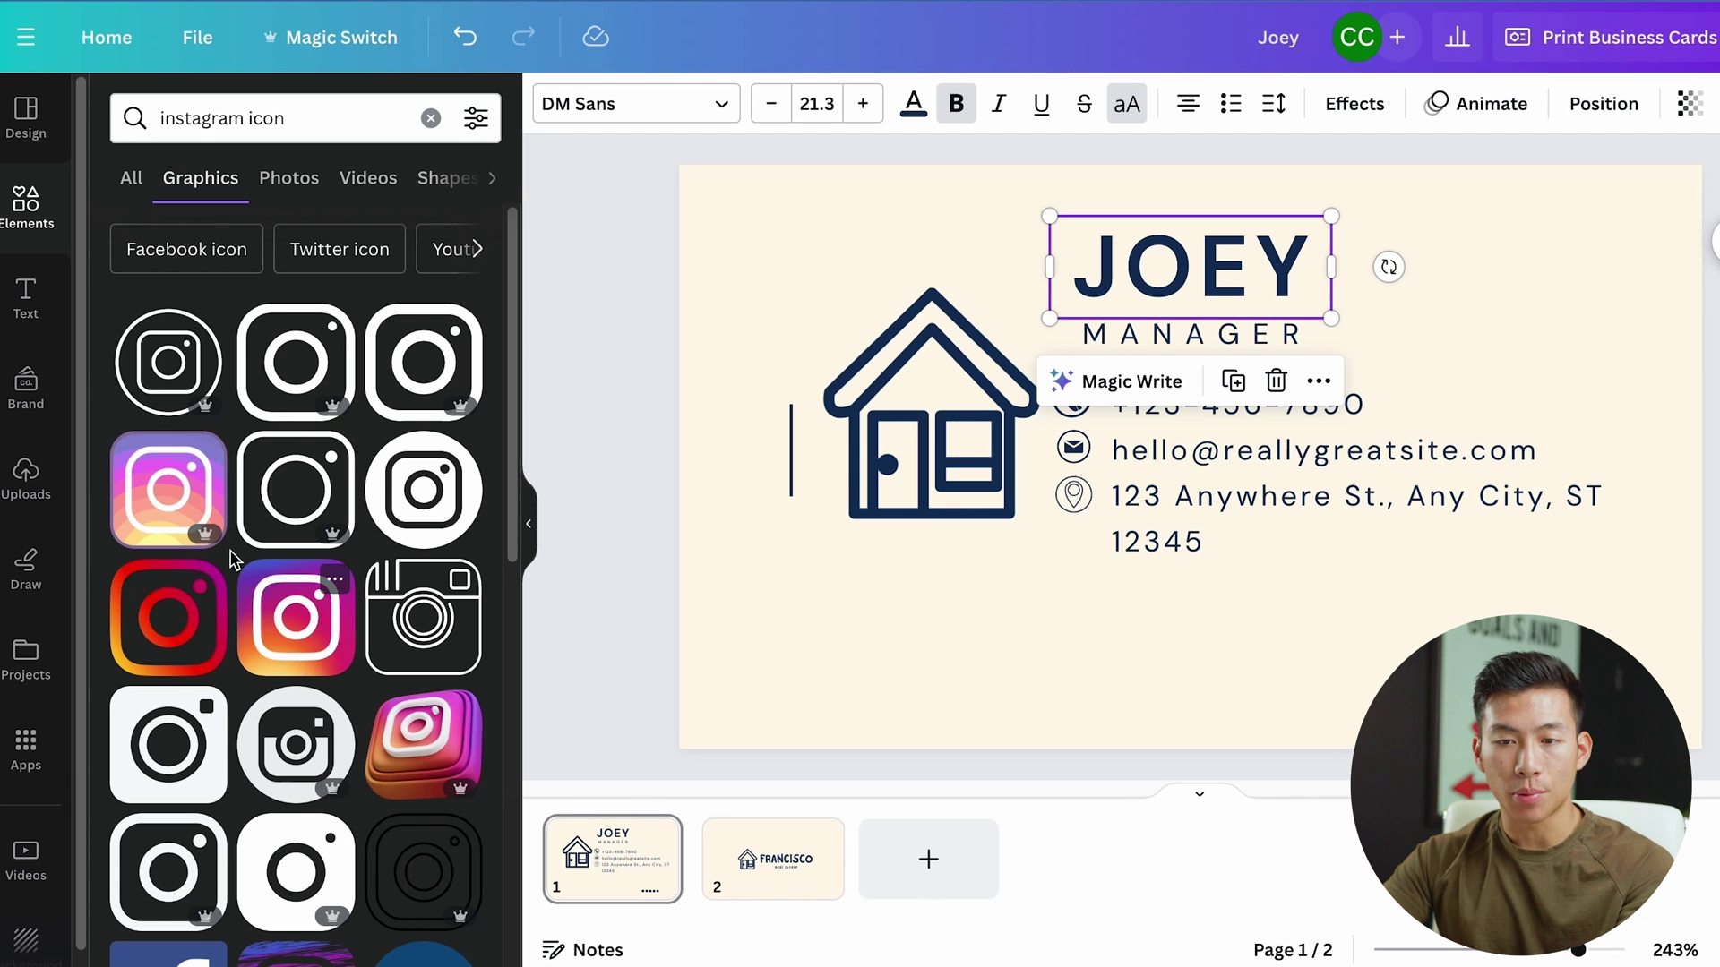
scroll(302, 522, "down", 3)
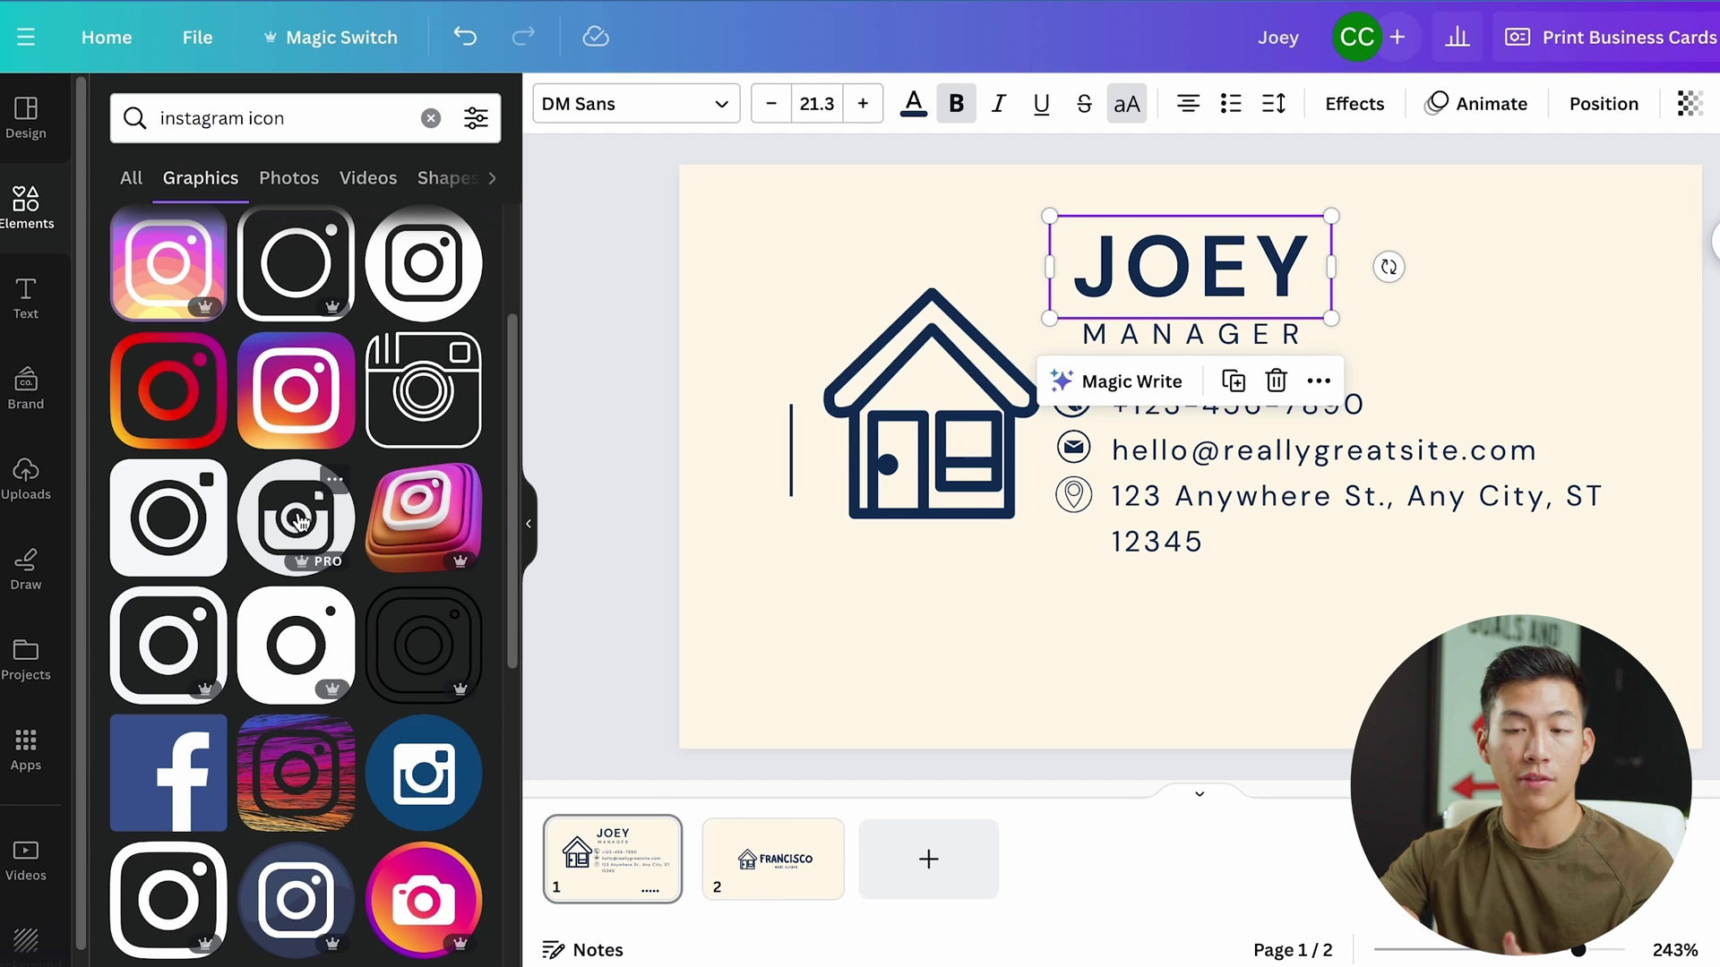
left_click(296, 391)
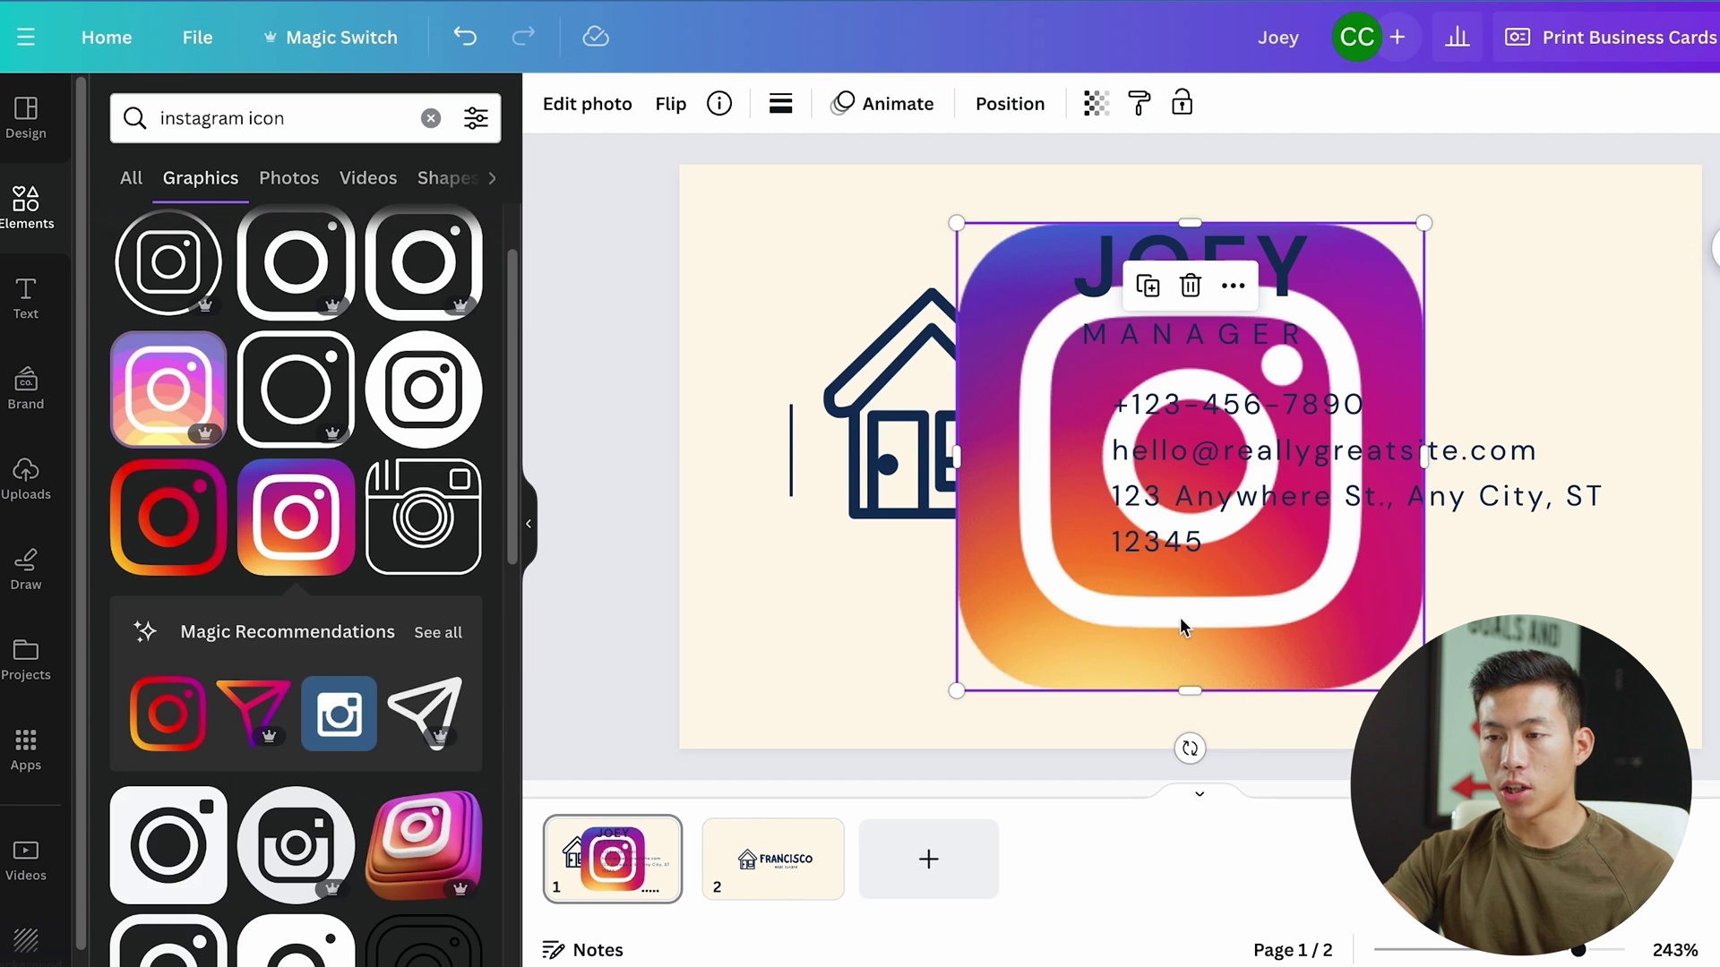
Shrink the Instagram icon and align it beneath the contact icons.
left_click_drag(1182, 622, 937, 664)
left_click_drag(1182, 268, 1068, 613)
left_click_drag(1093, 589, 1074, 616)
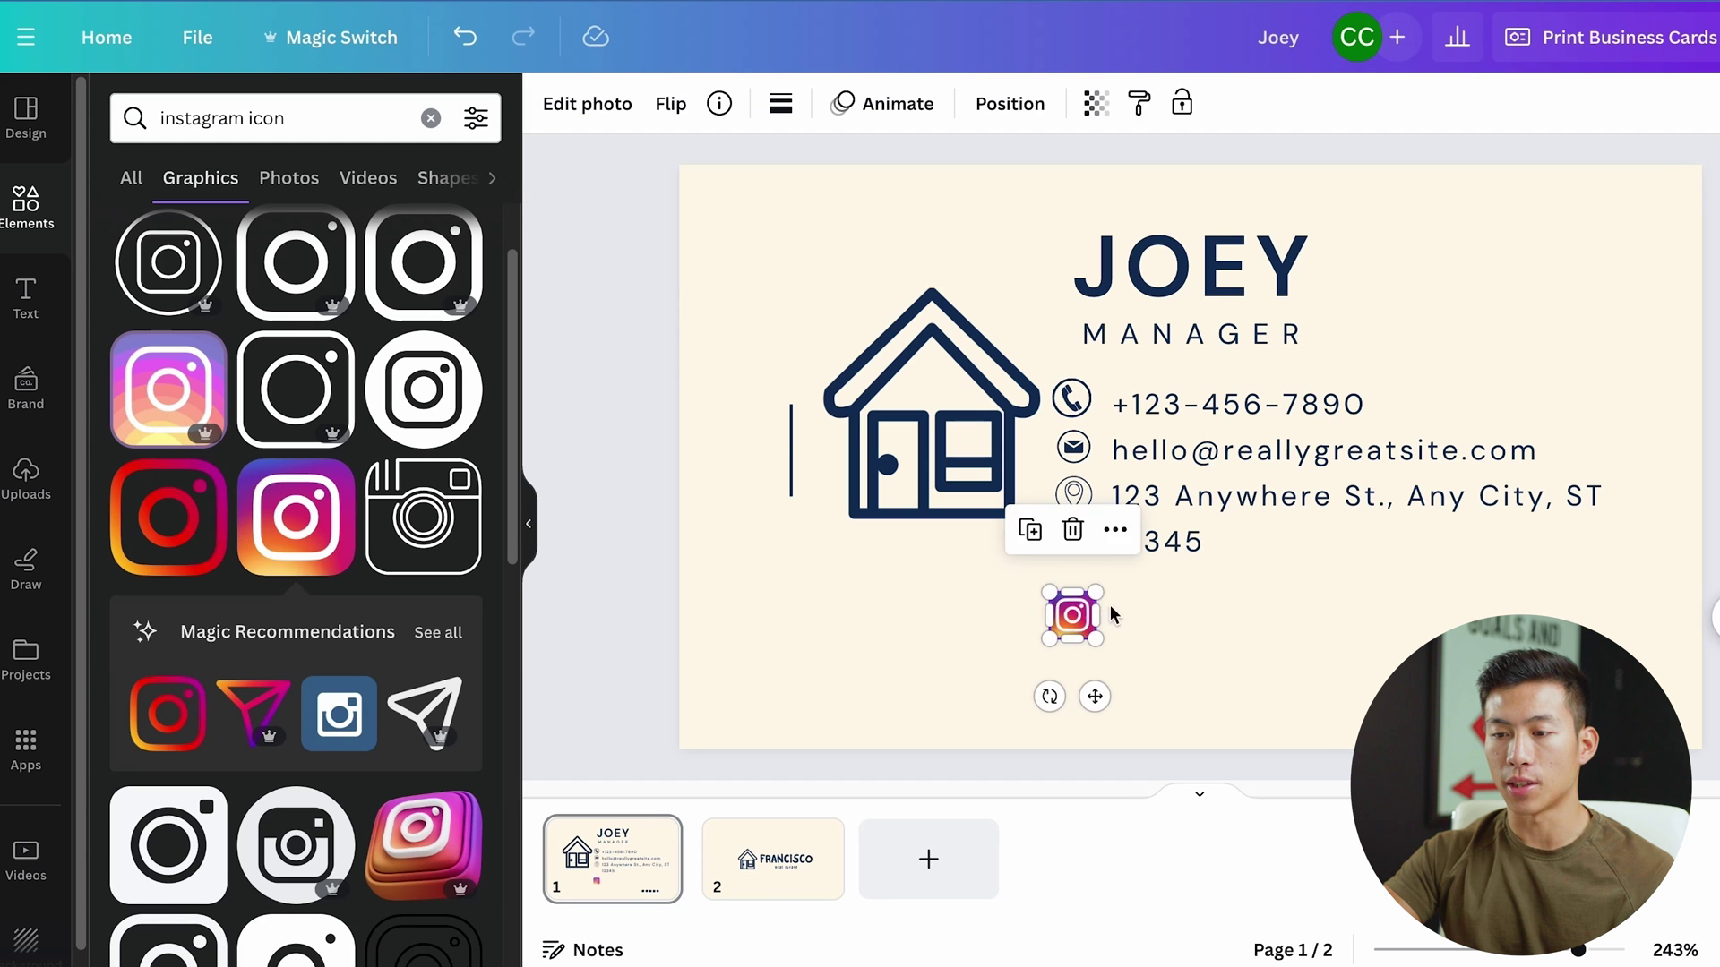
left_click(1168, 616)
left_click(34, 308)
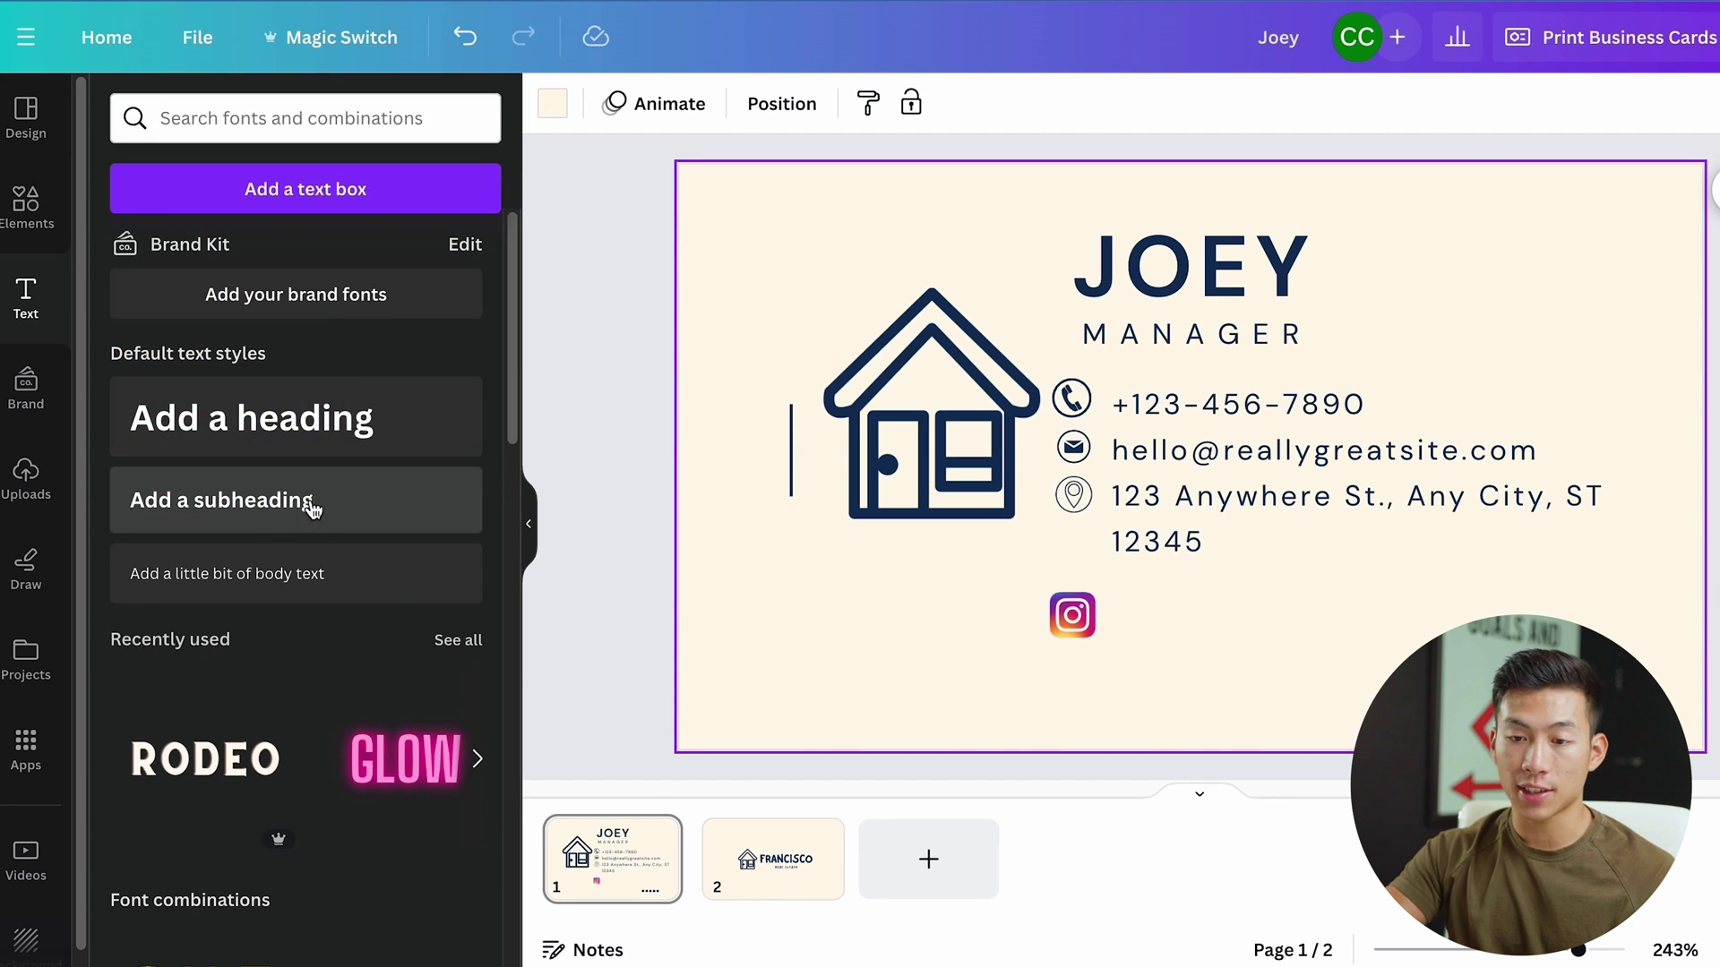
Duplicate the contact text beside the Instagram icon and paste the Instagram handle into it.
scroll(313, 509, "down", 15)
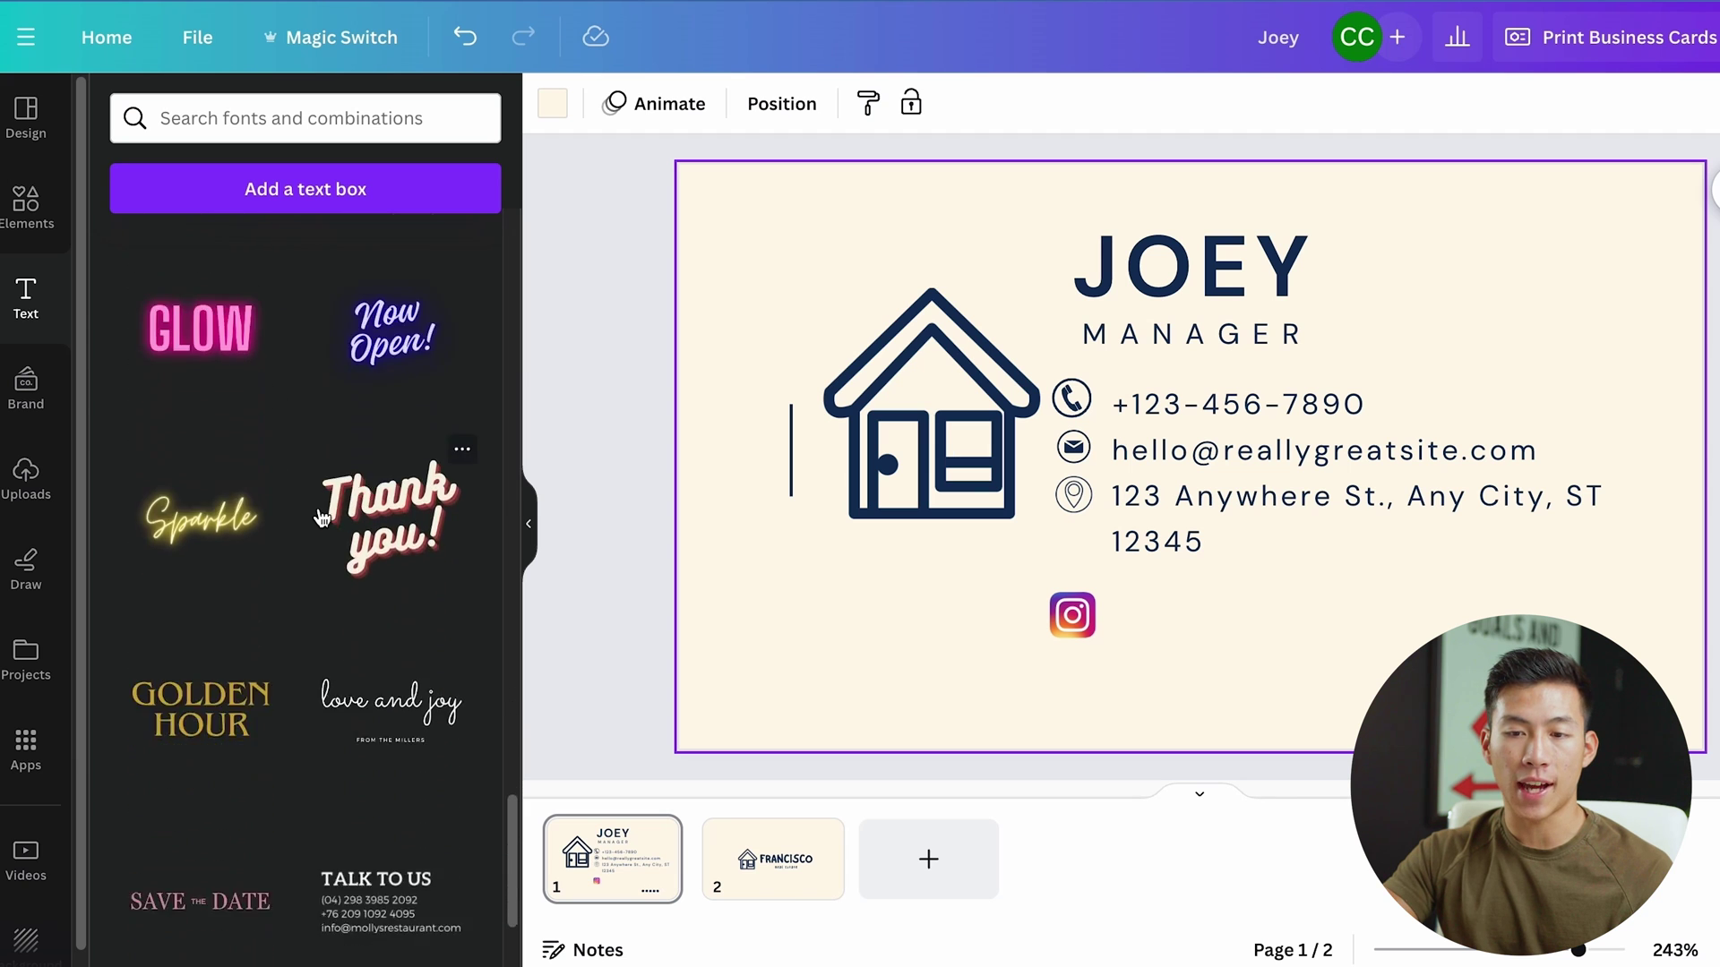
scroll(320, 518, "down", 9)
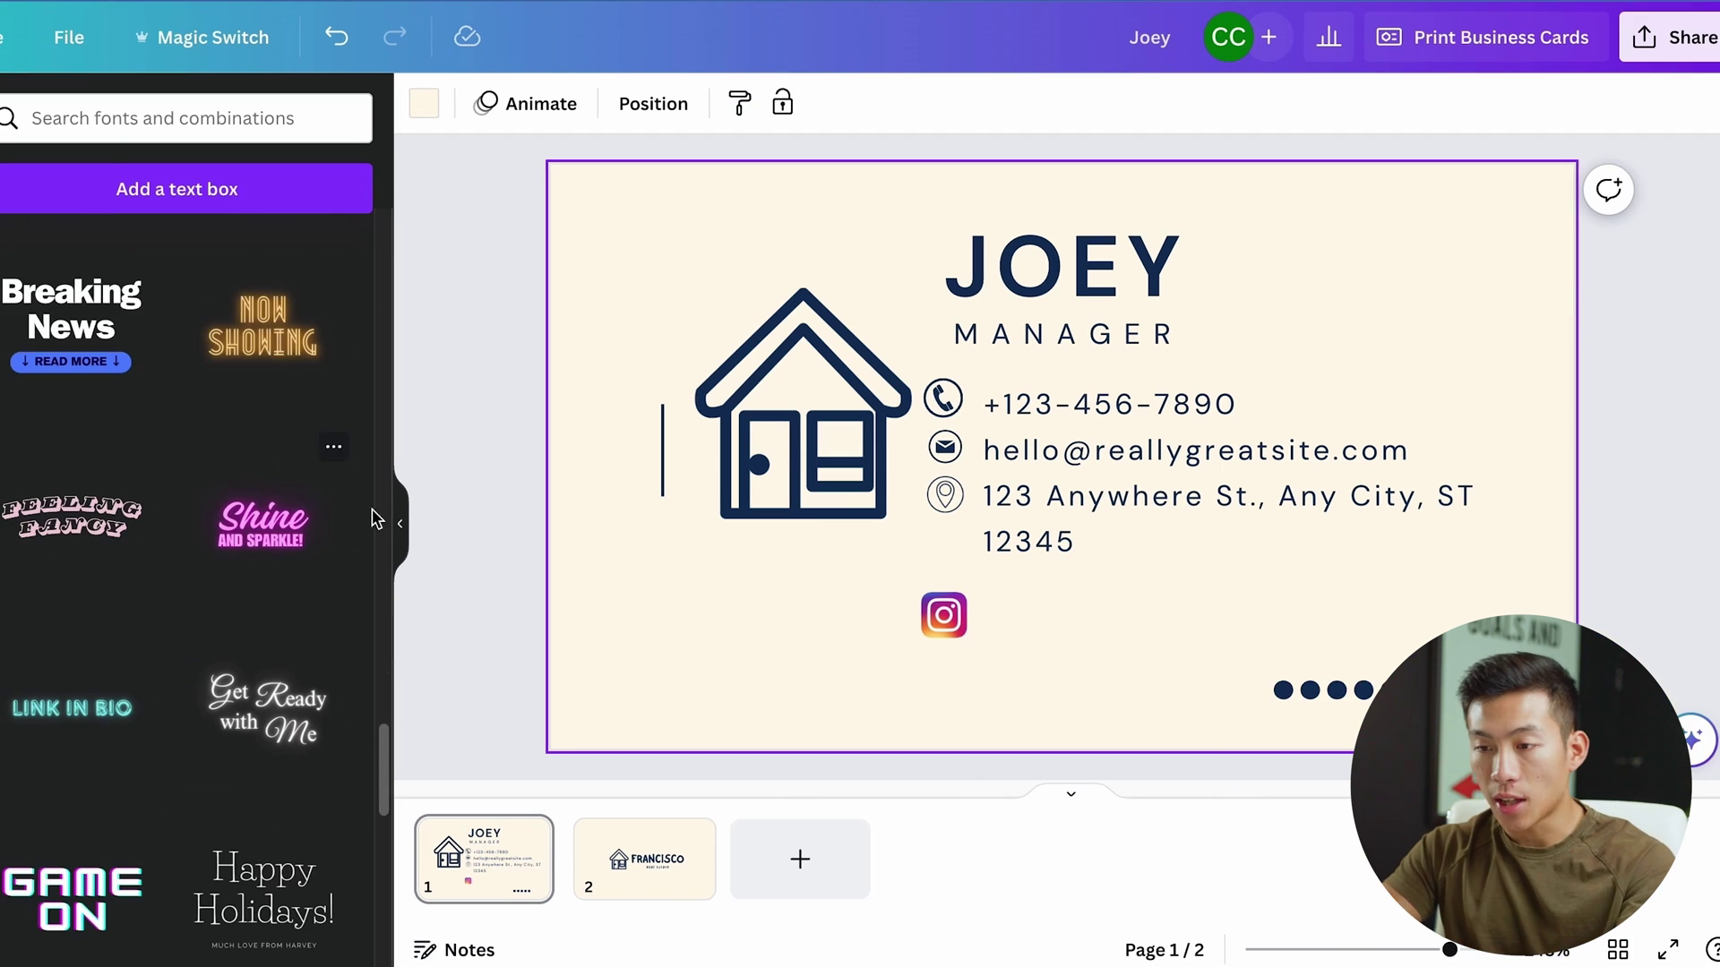
left_click(1094, 536)
left_click_drag(1095, 536, 1066, 679)
double_click(1087, 647)
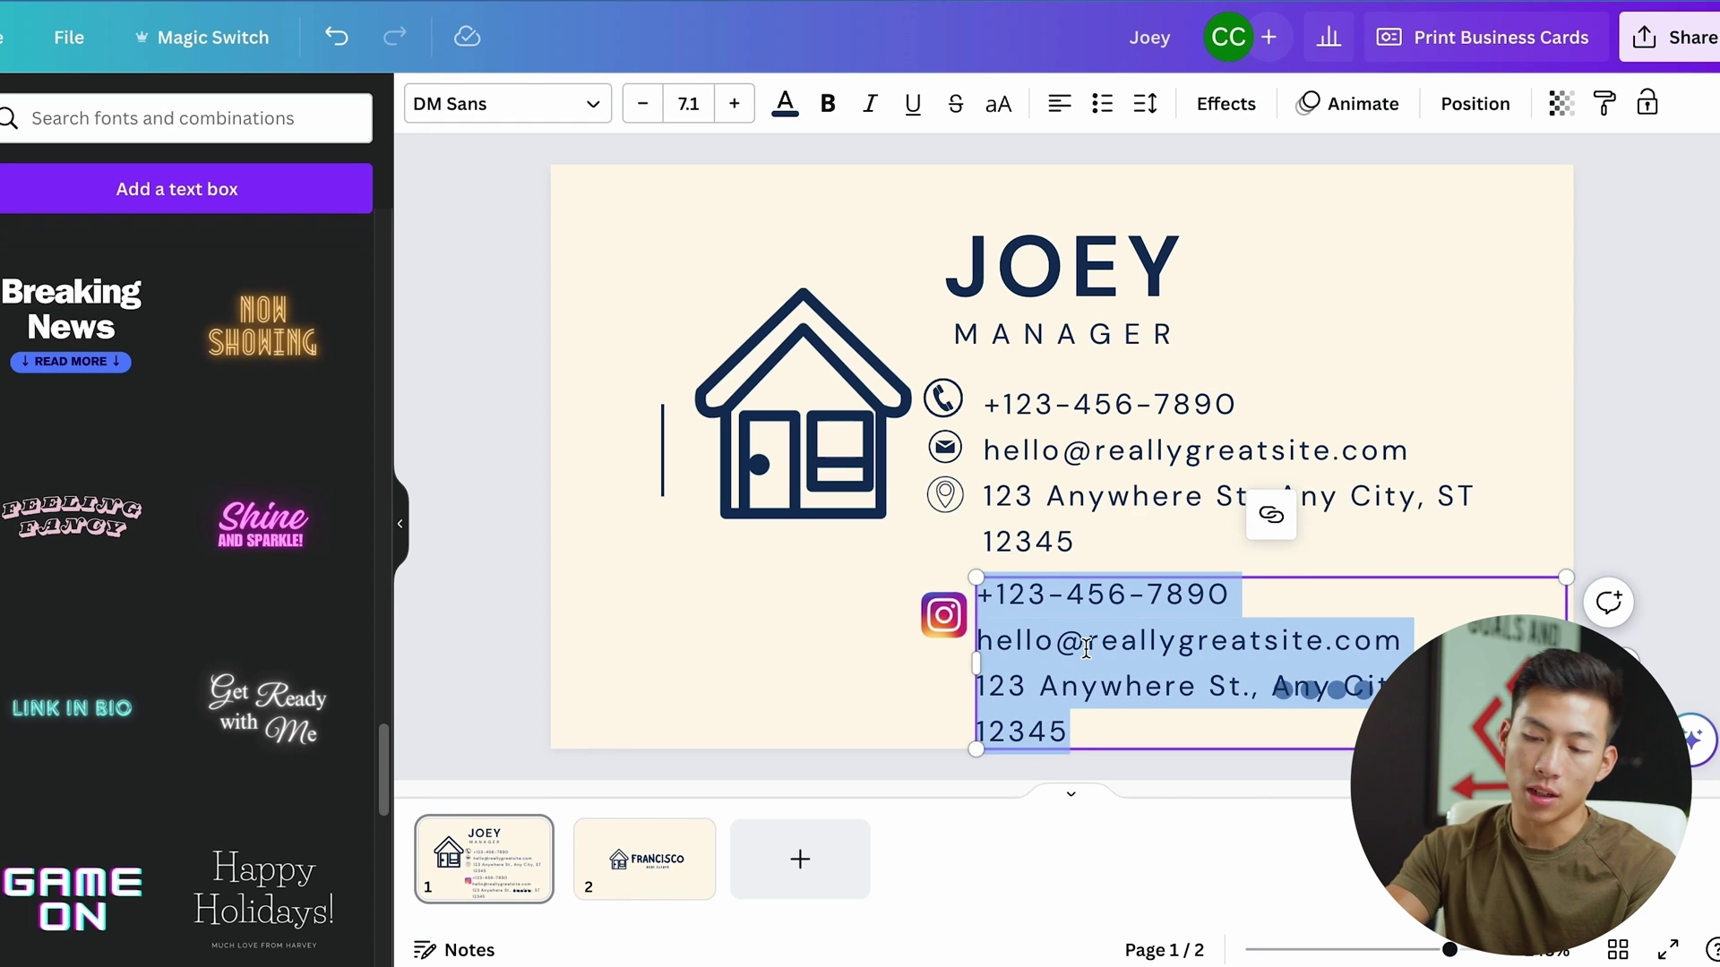
type("@joeyrealestate")
Make the email address line bold.
left_click(1105, 529)
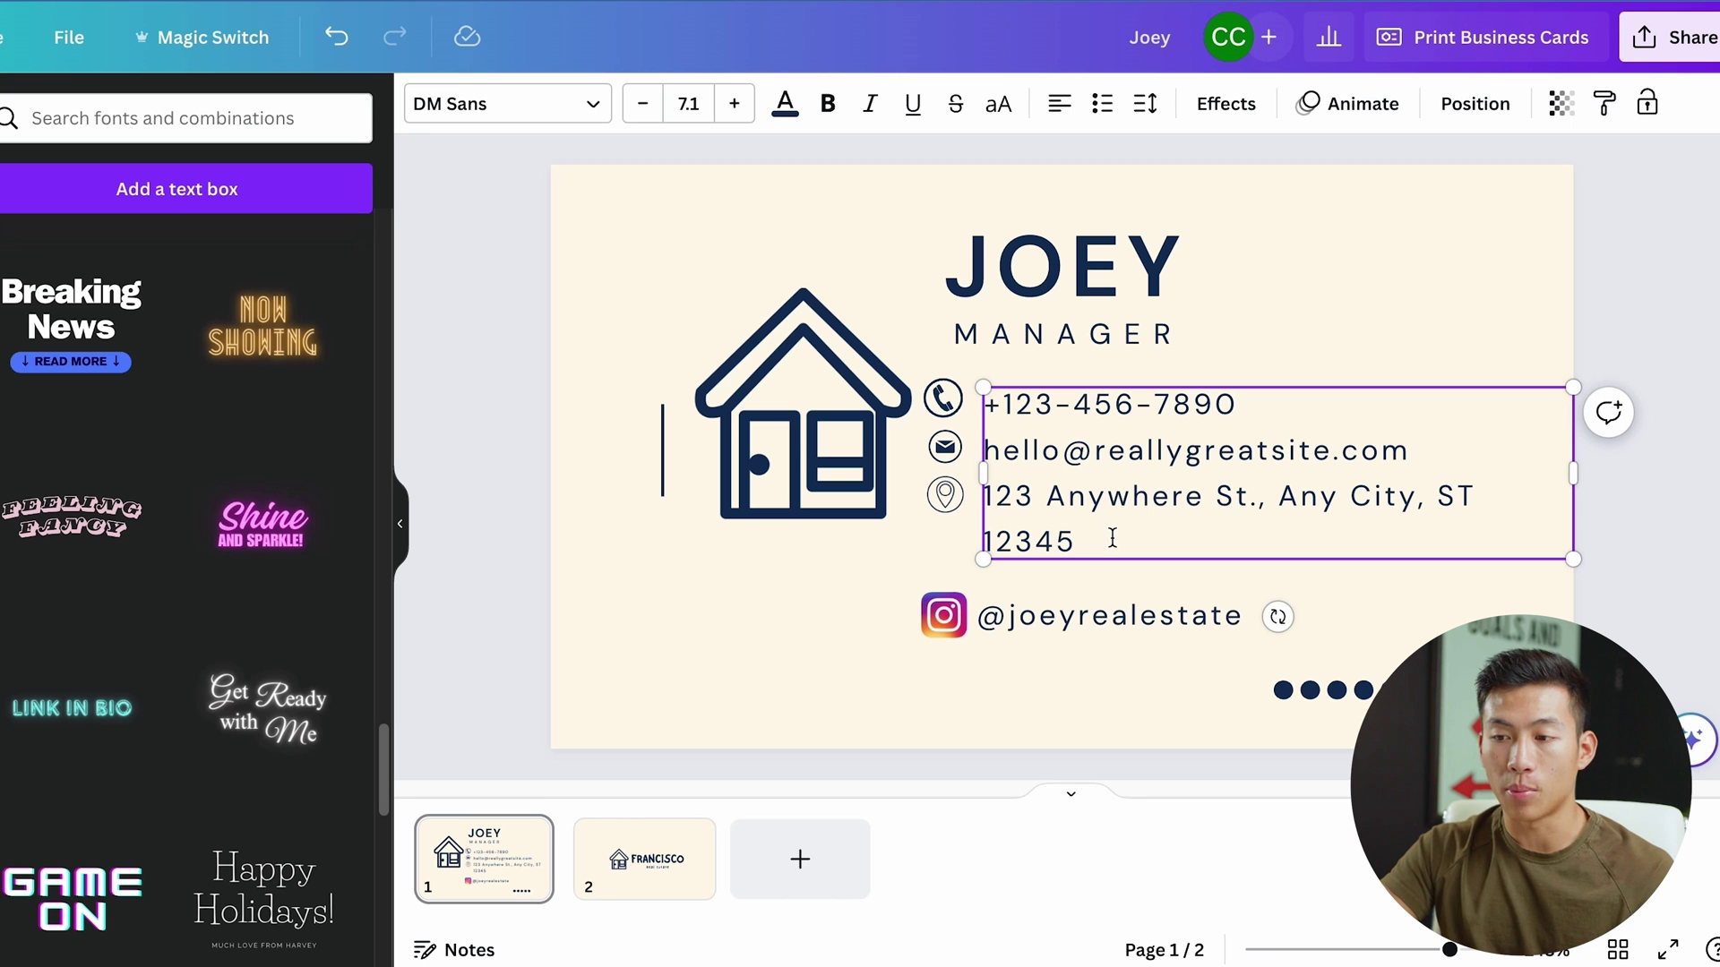
left_click_drag(1444, 445, 986, 441)
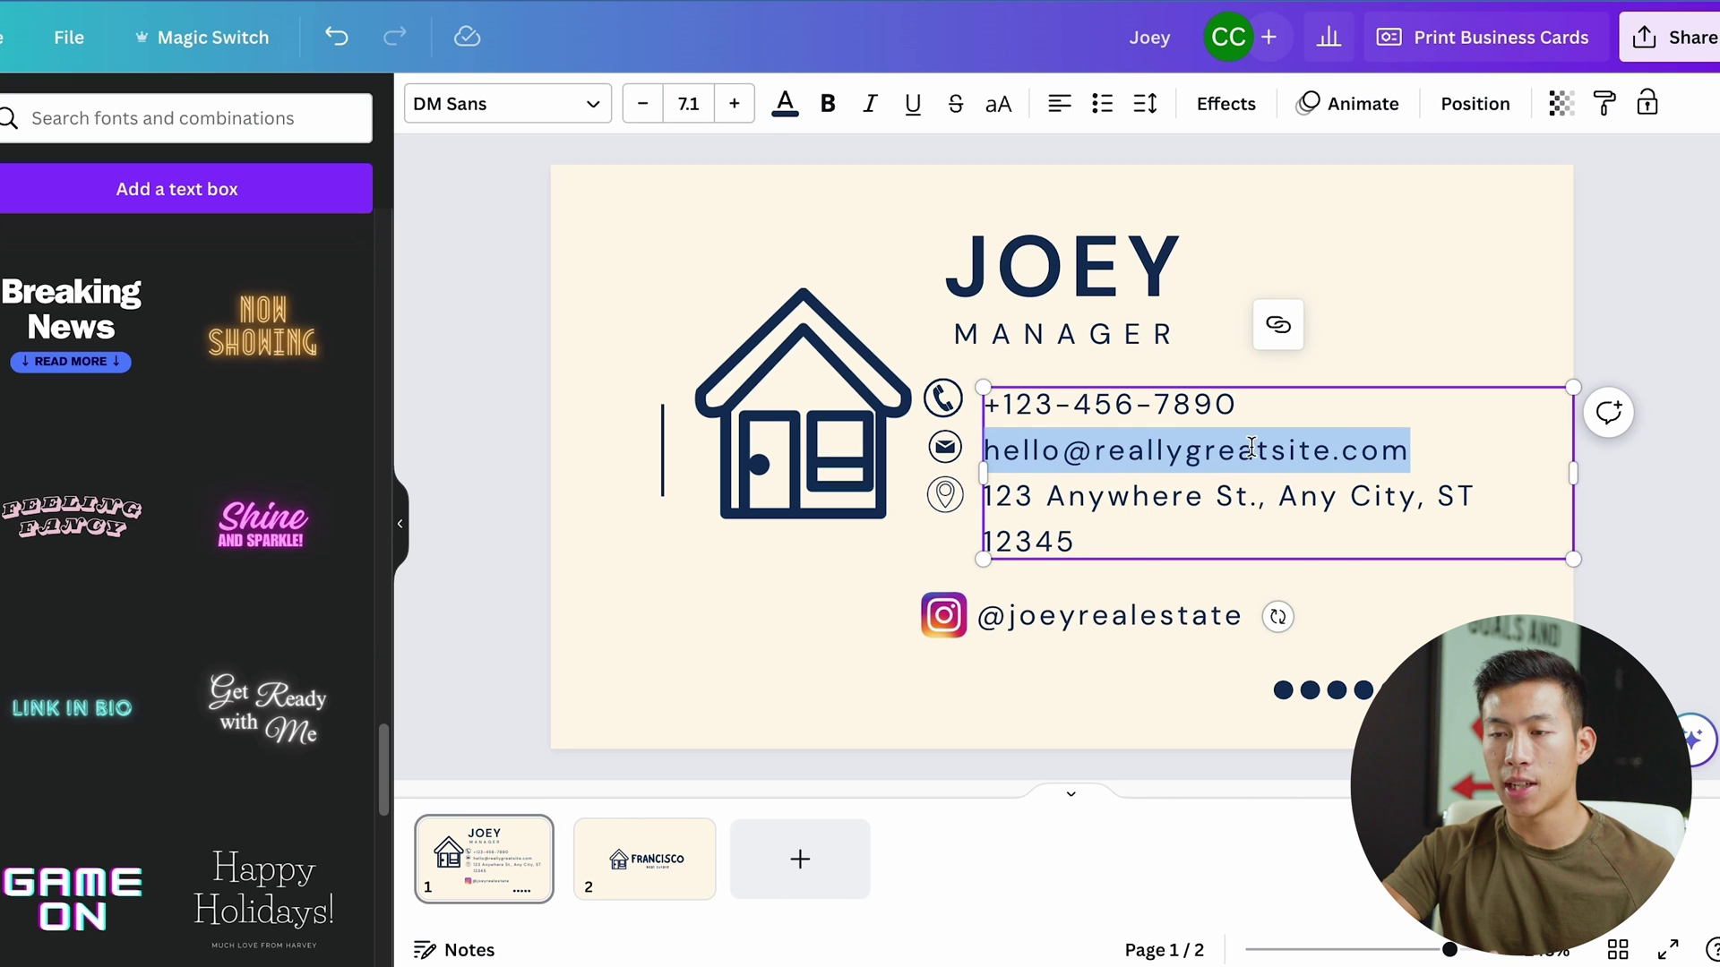
left_click(828, 106)
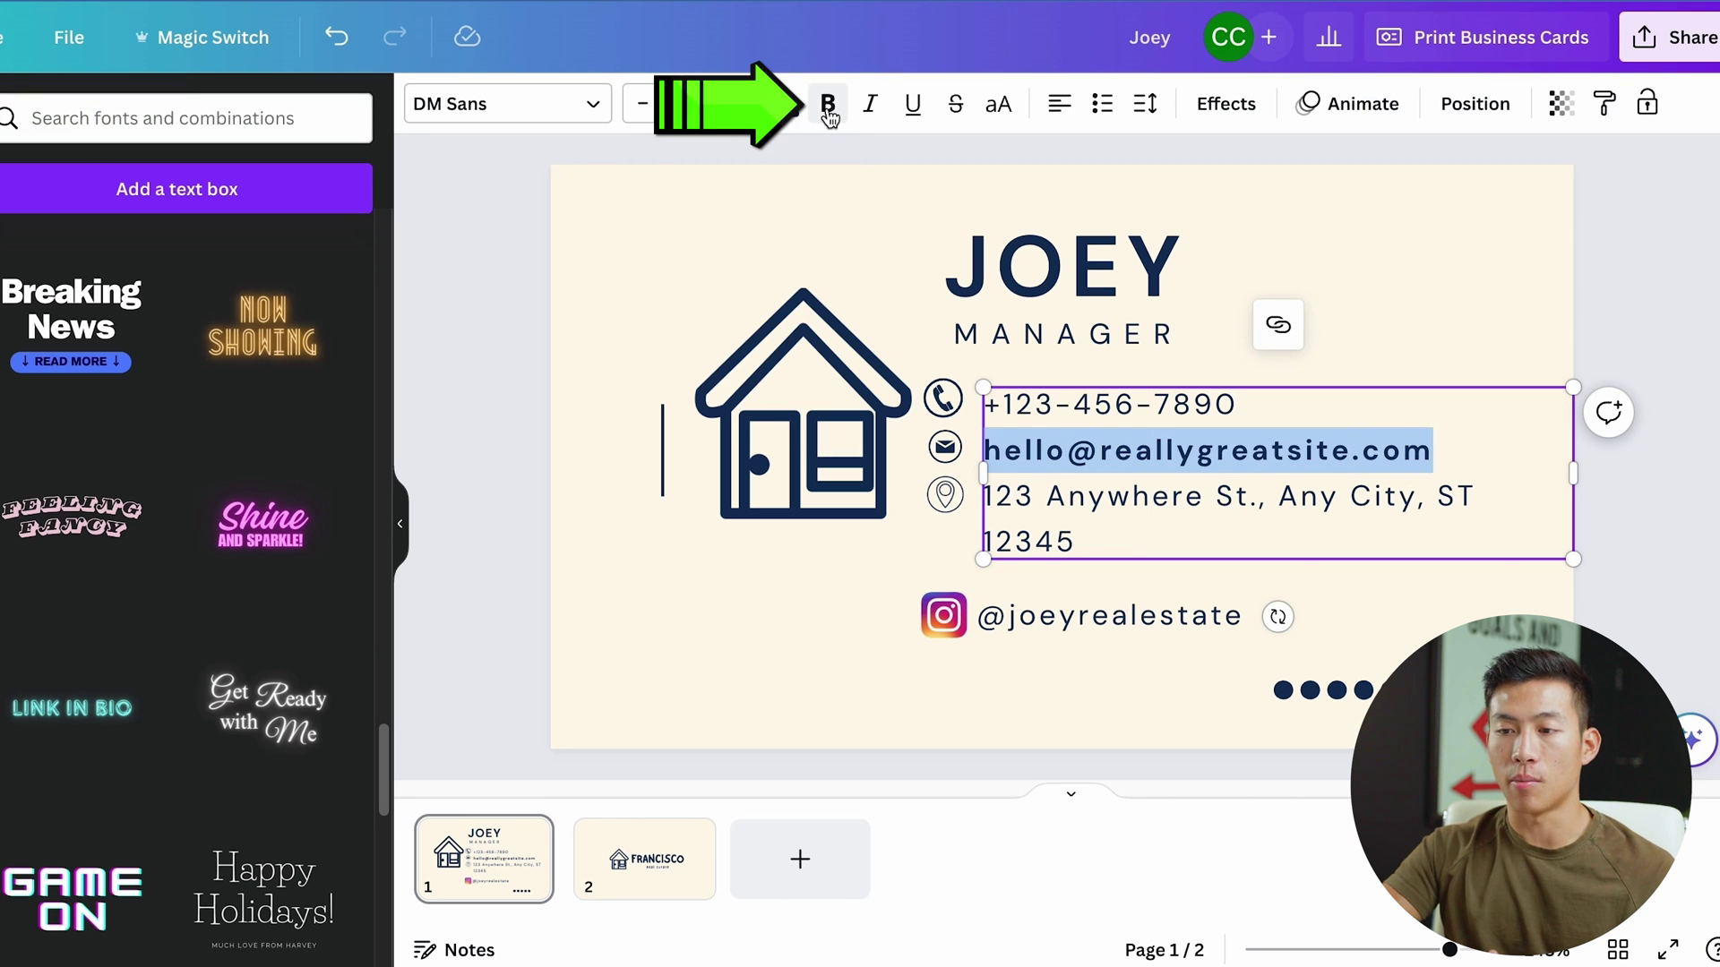
left_click(1266, 404)
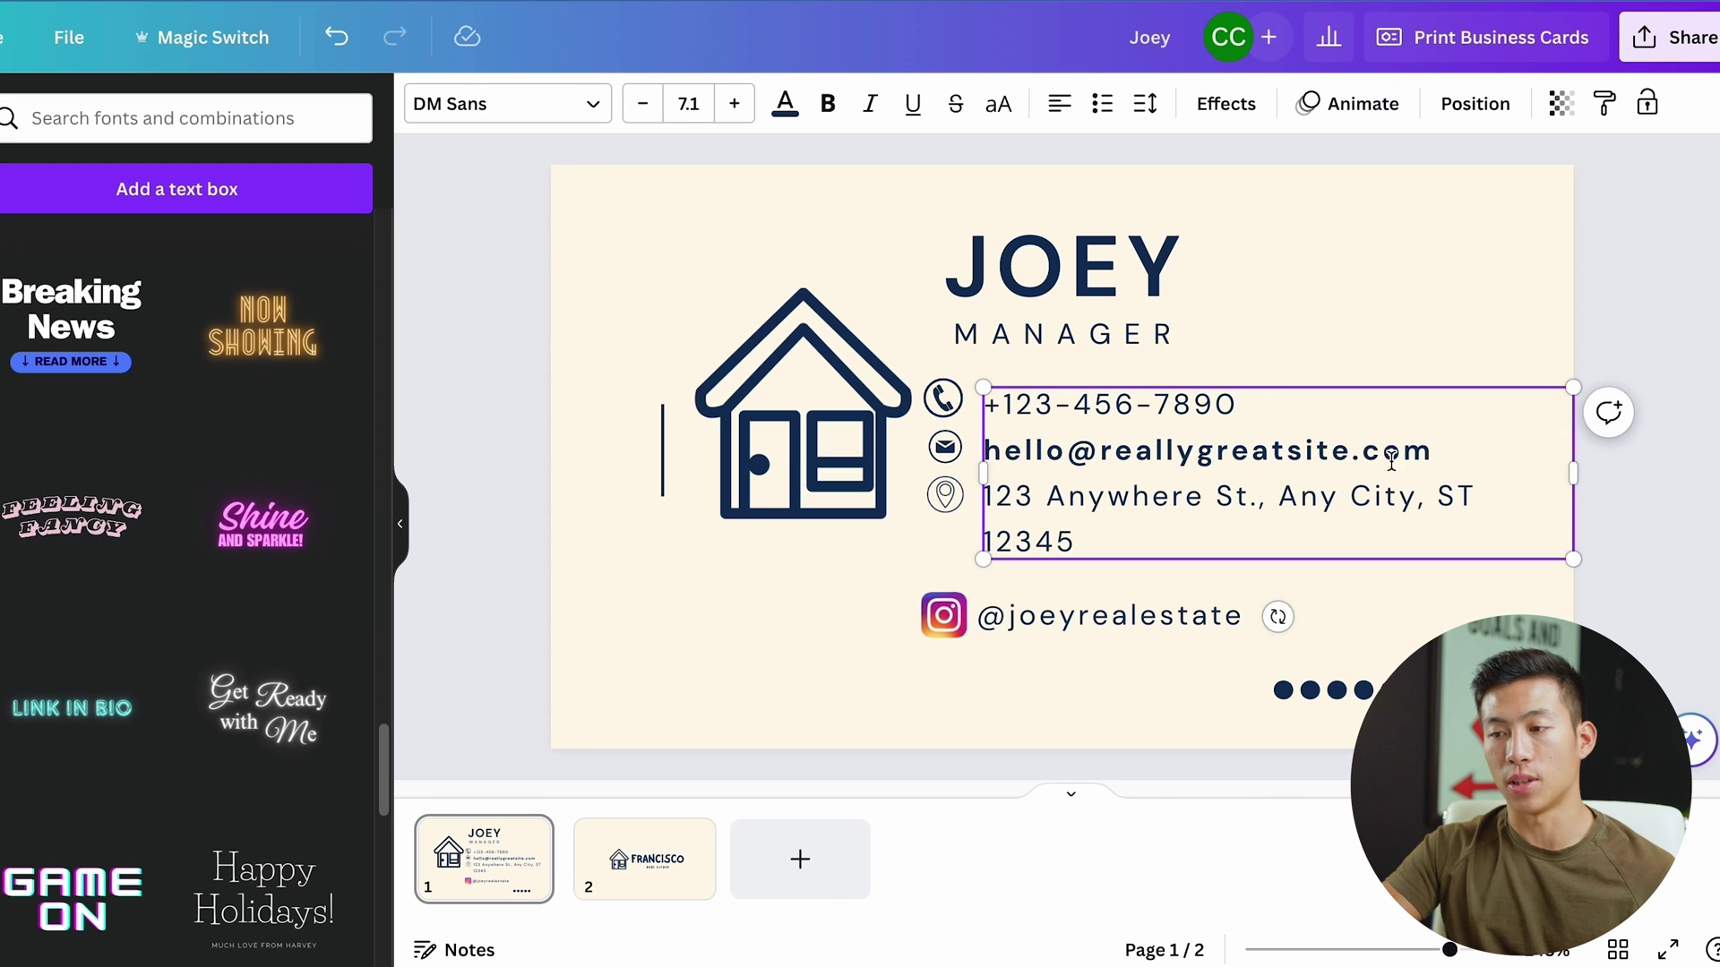
left_click(709, 630)
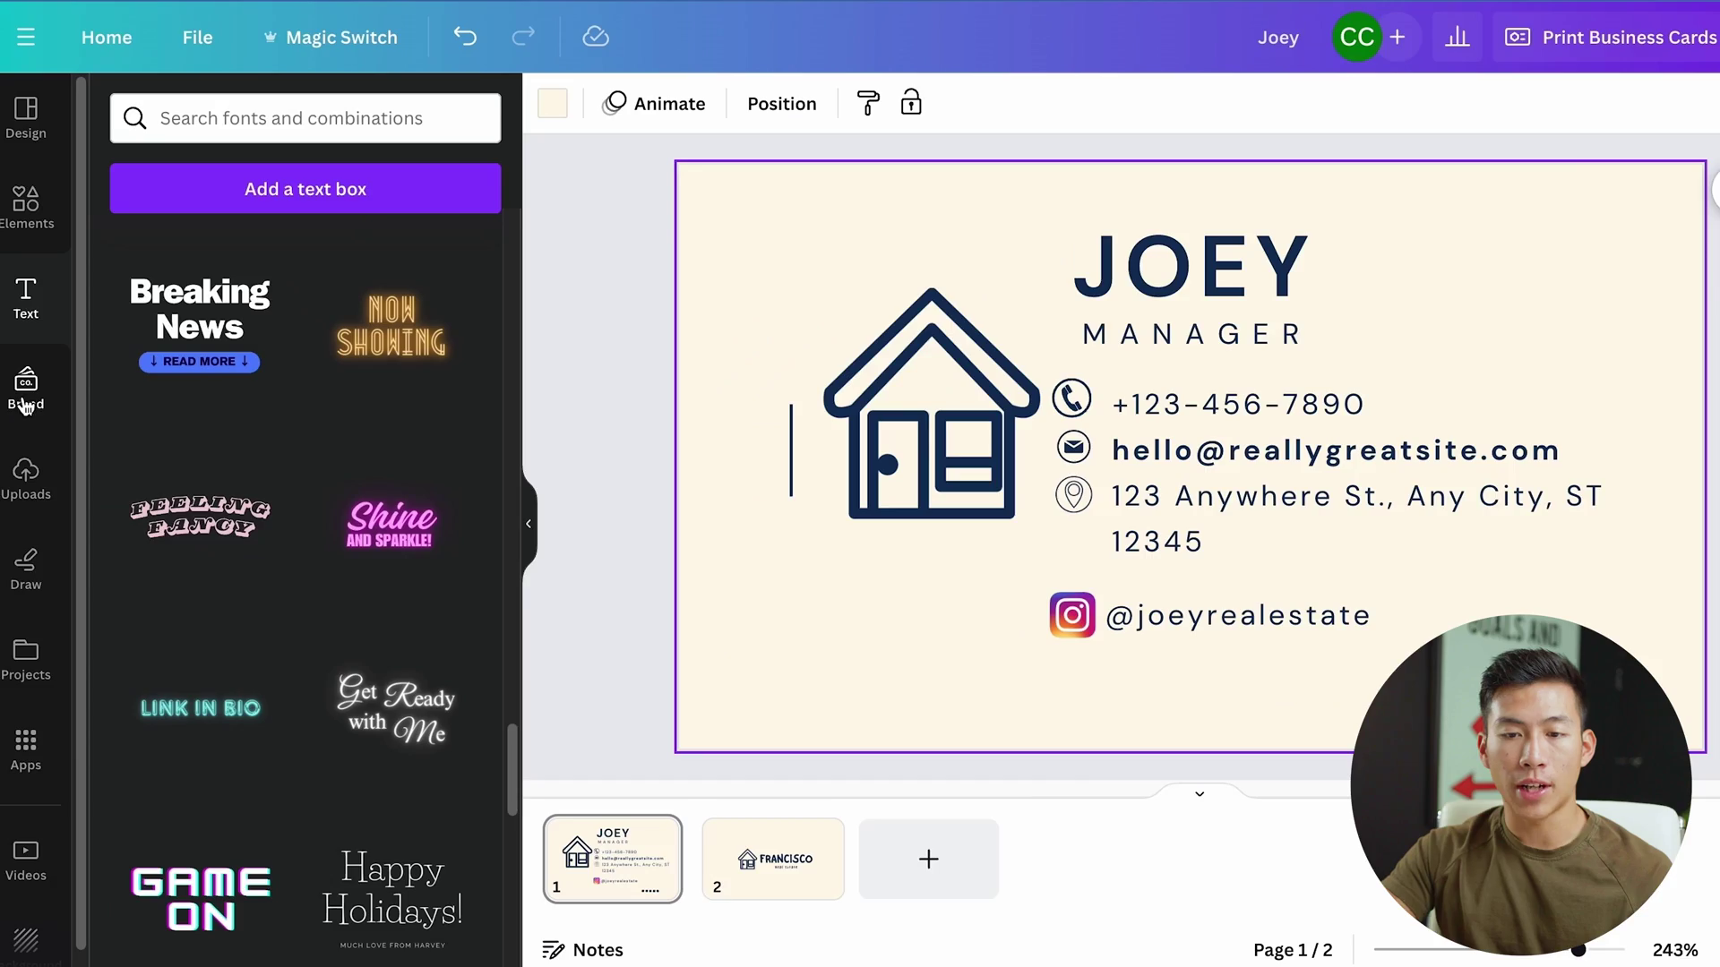
Browse the Brand and Draw panels, then show the design's template details.
left_click(27, 394)
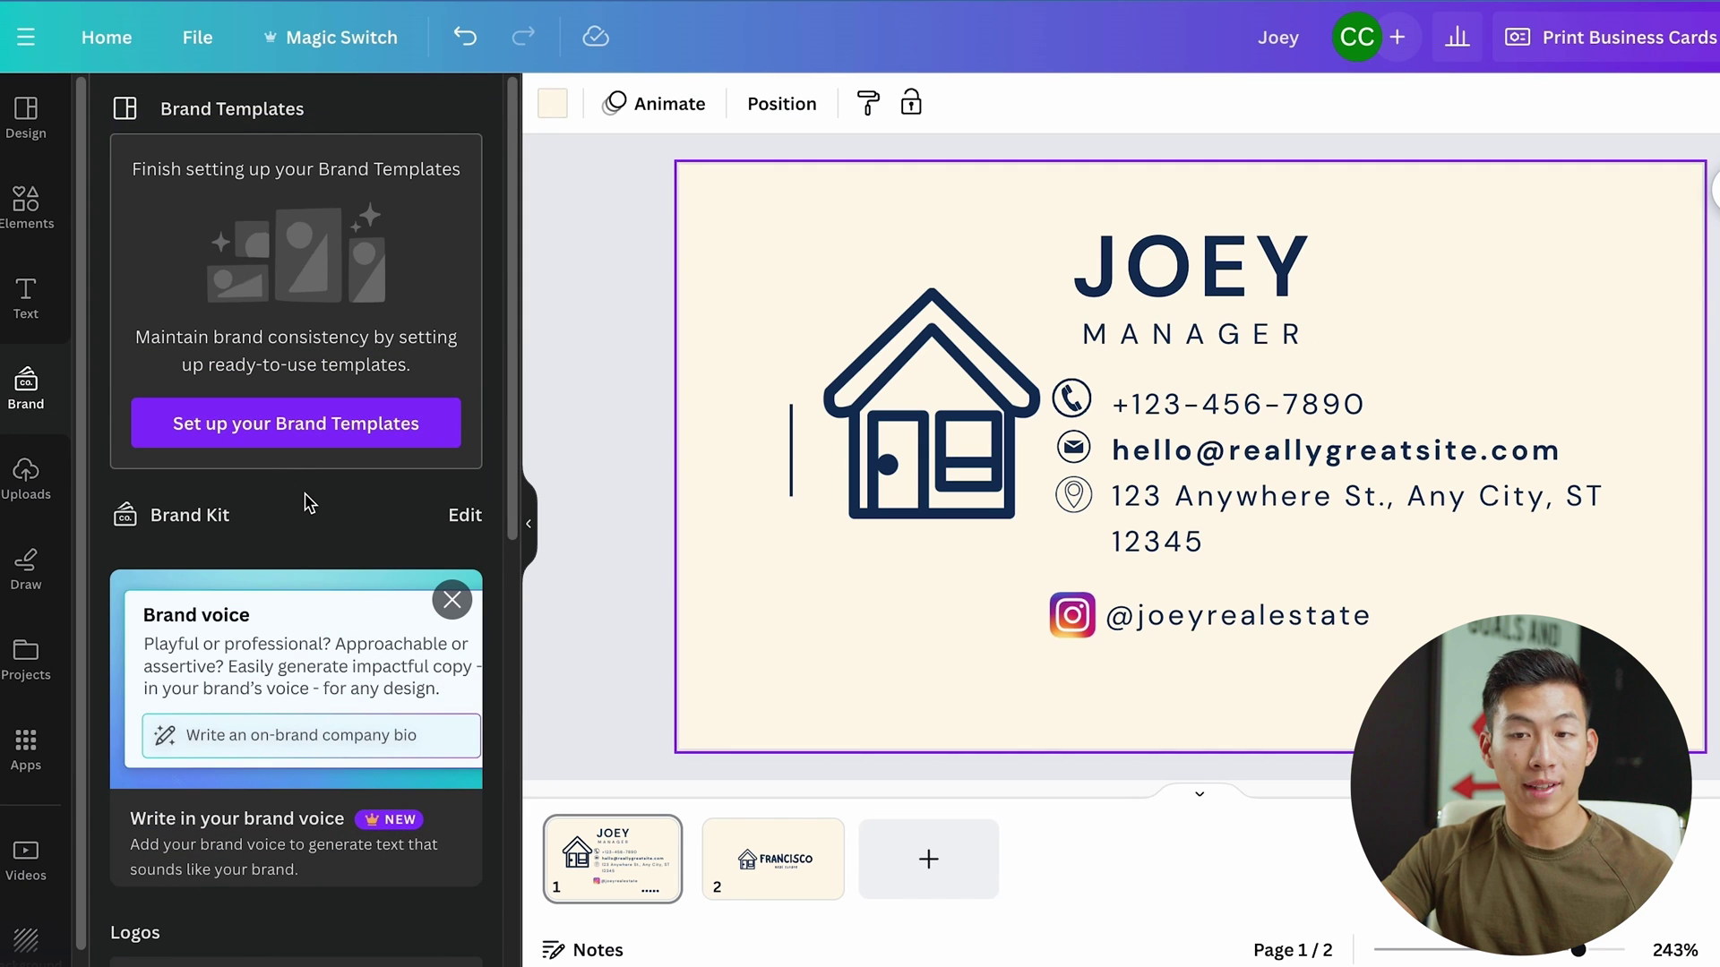
scroll(309, 503, "down", 1)
scroll(224, 501, "up", 1)
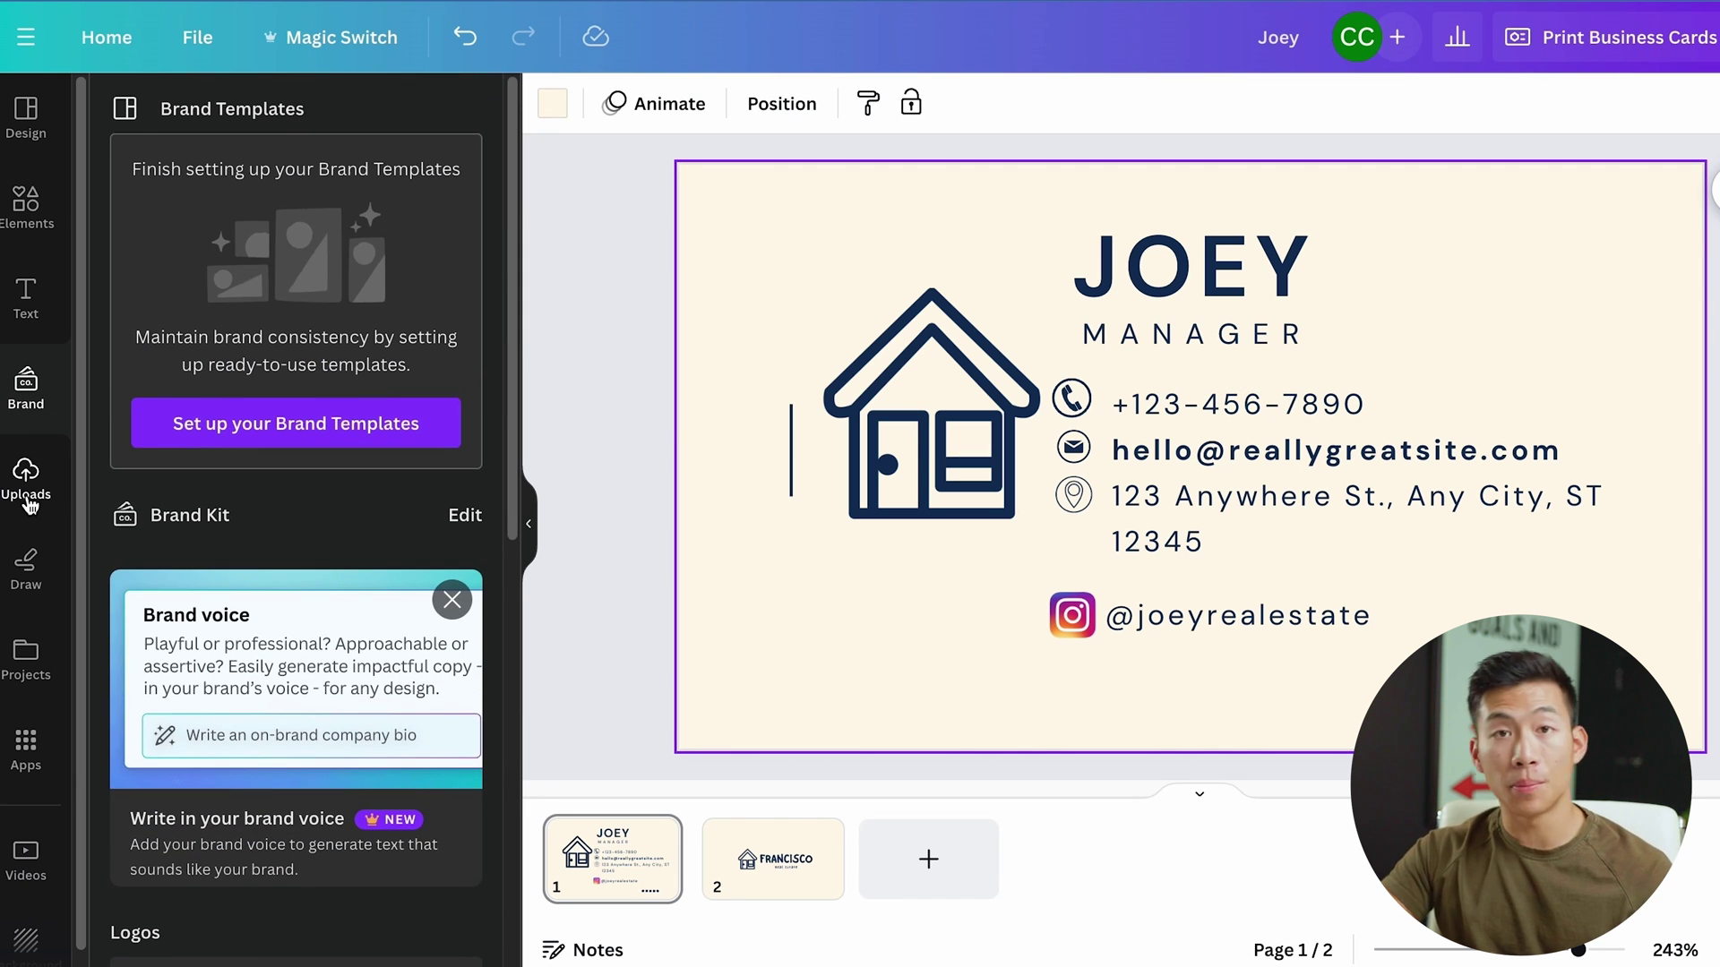
left_click(29, 564)
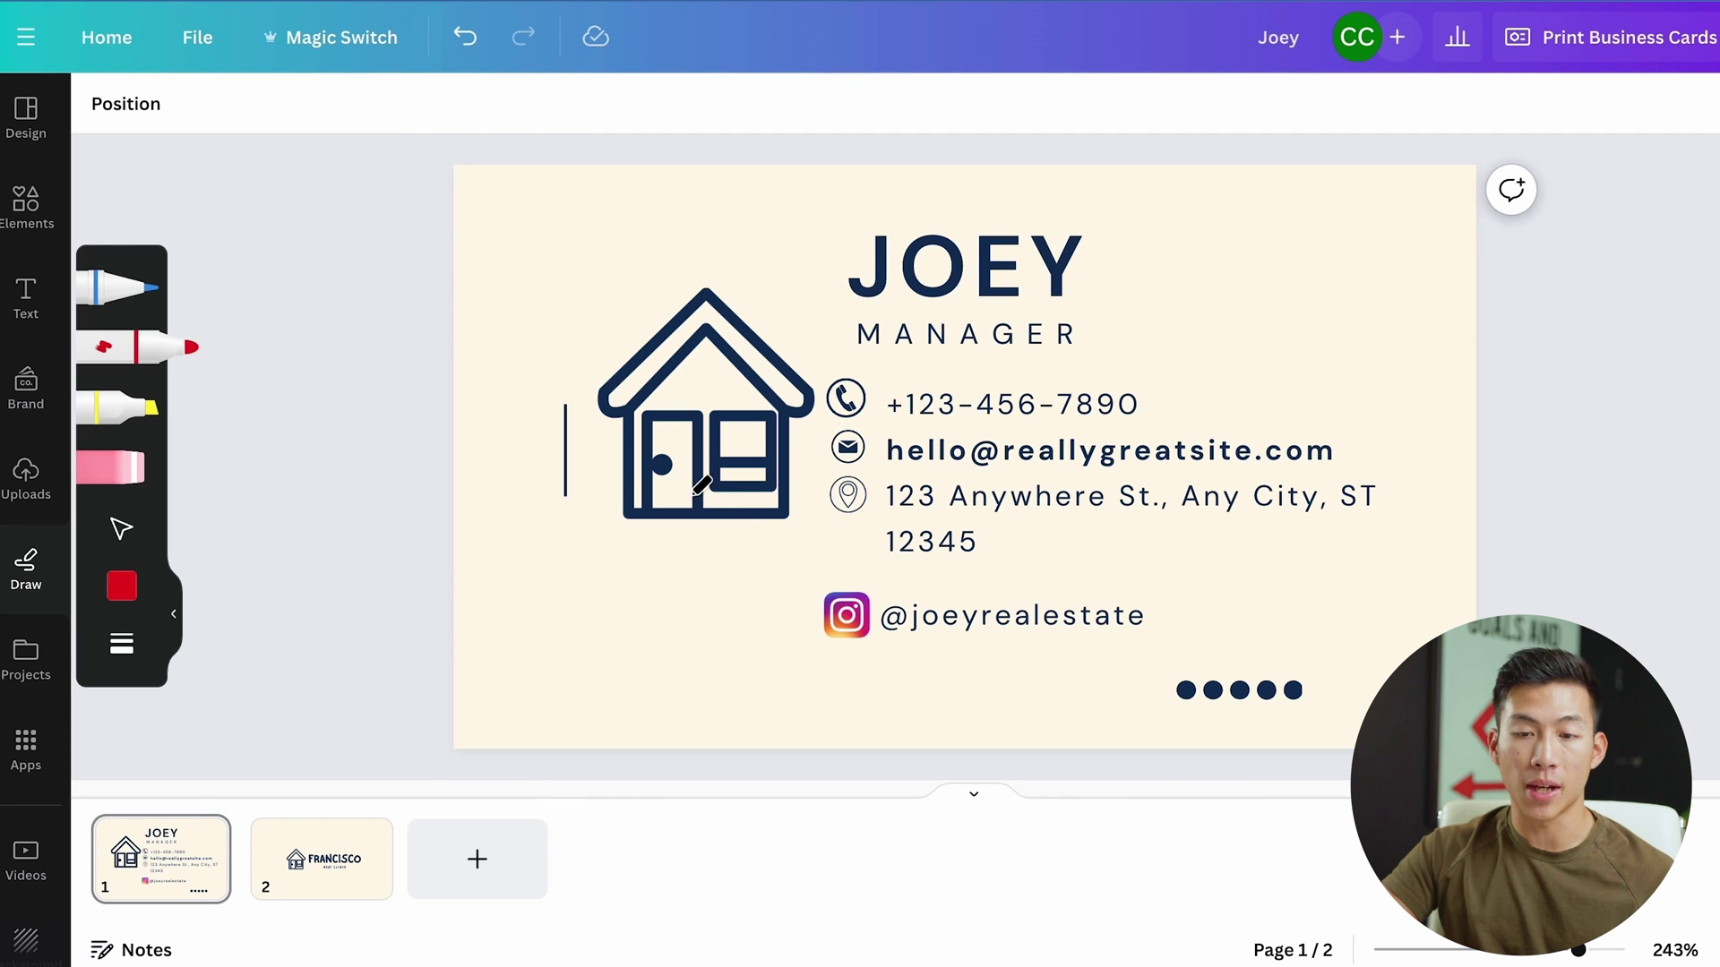
left_click(29, 110)
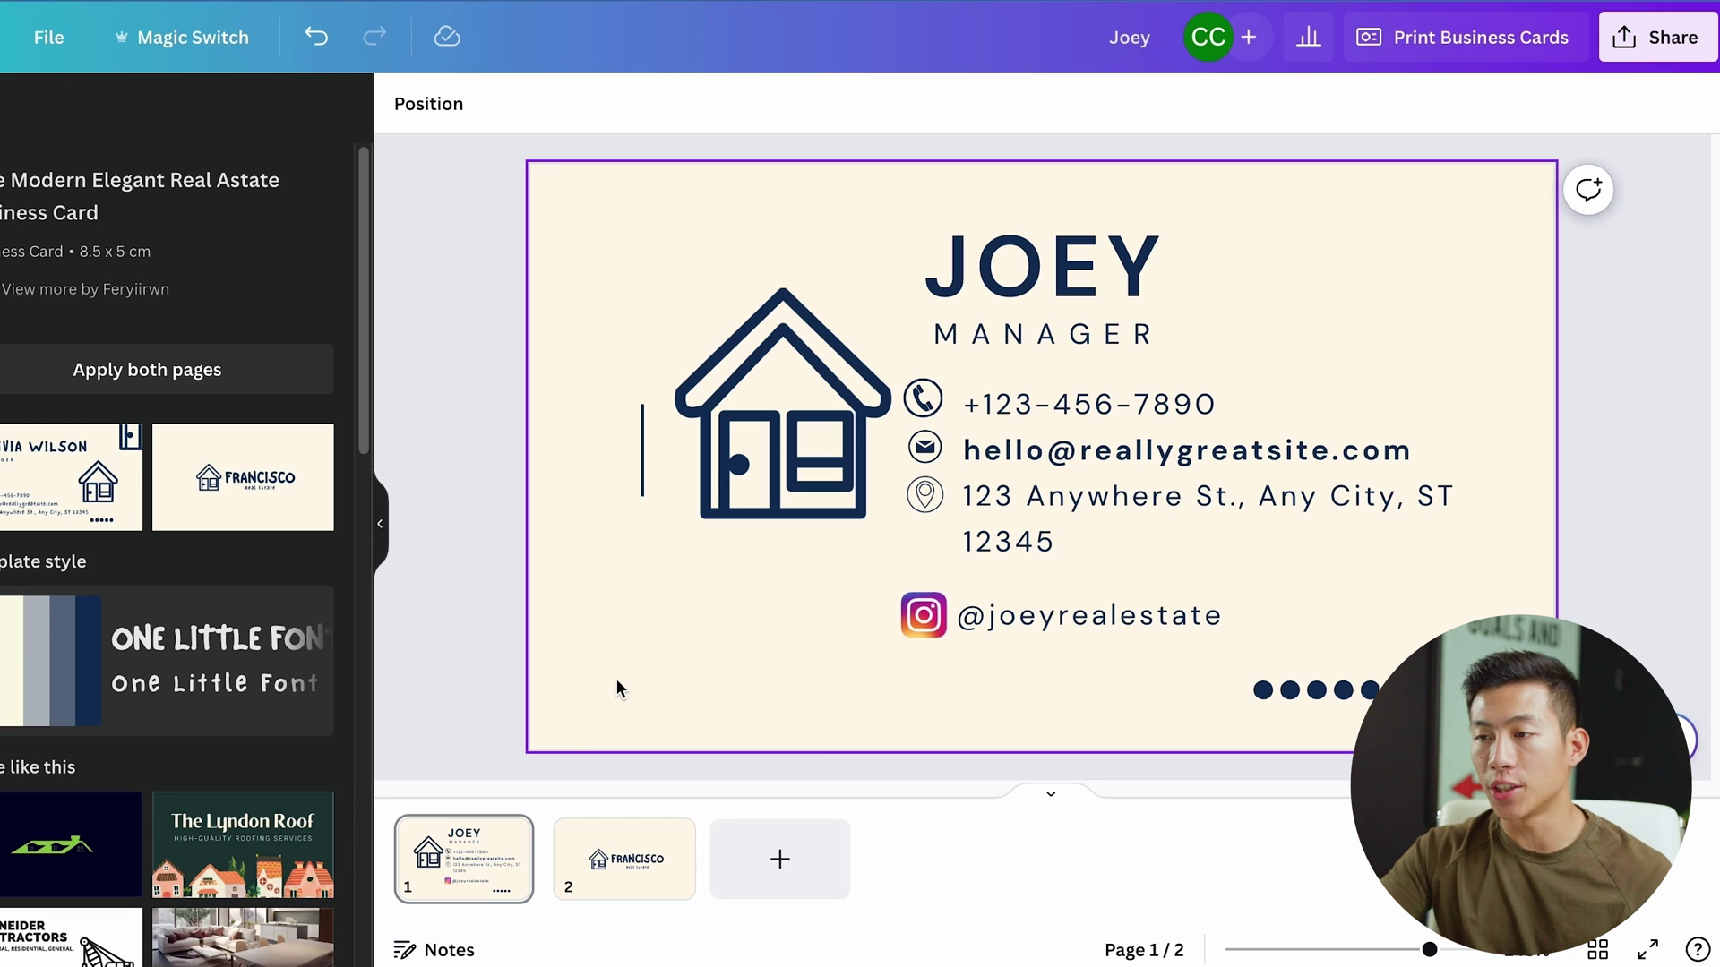
Start a Print with Canva order for Business Cards (Landscape), $16 with free delivery.
left_click(1644, 61)
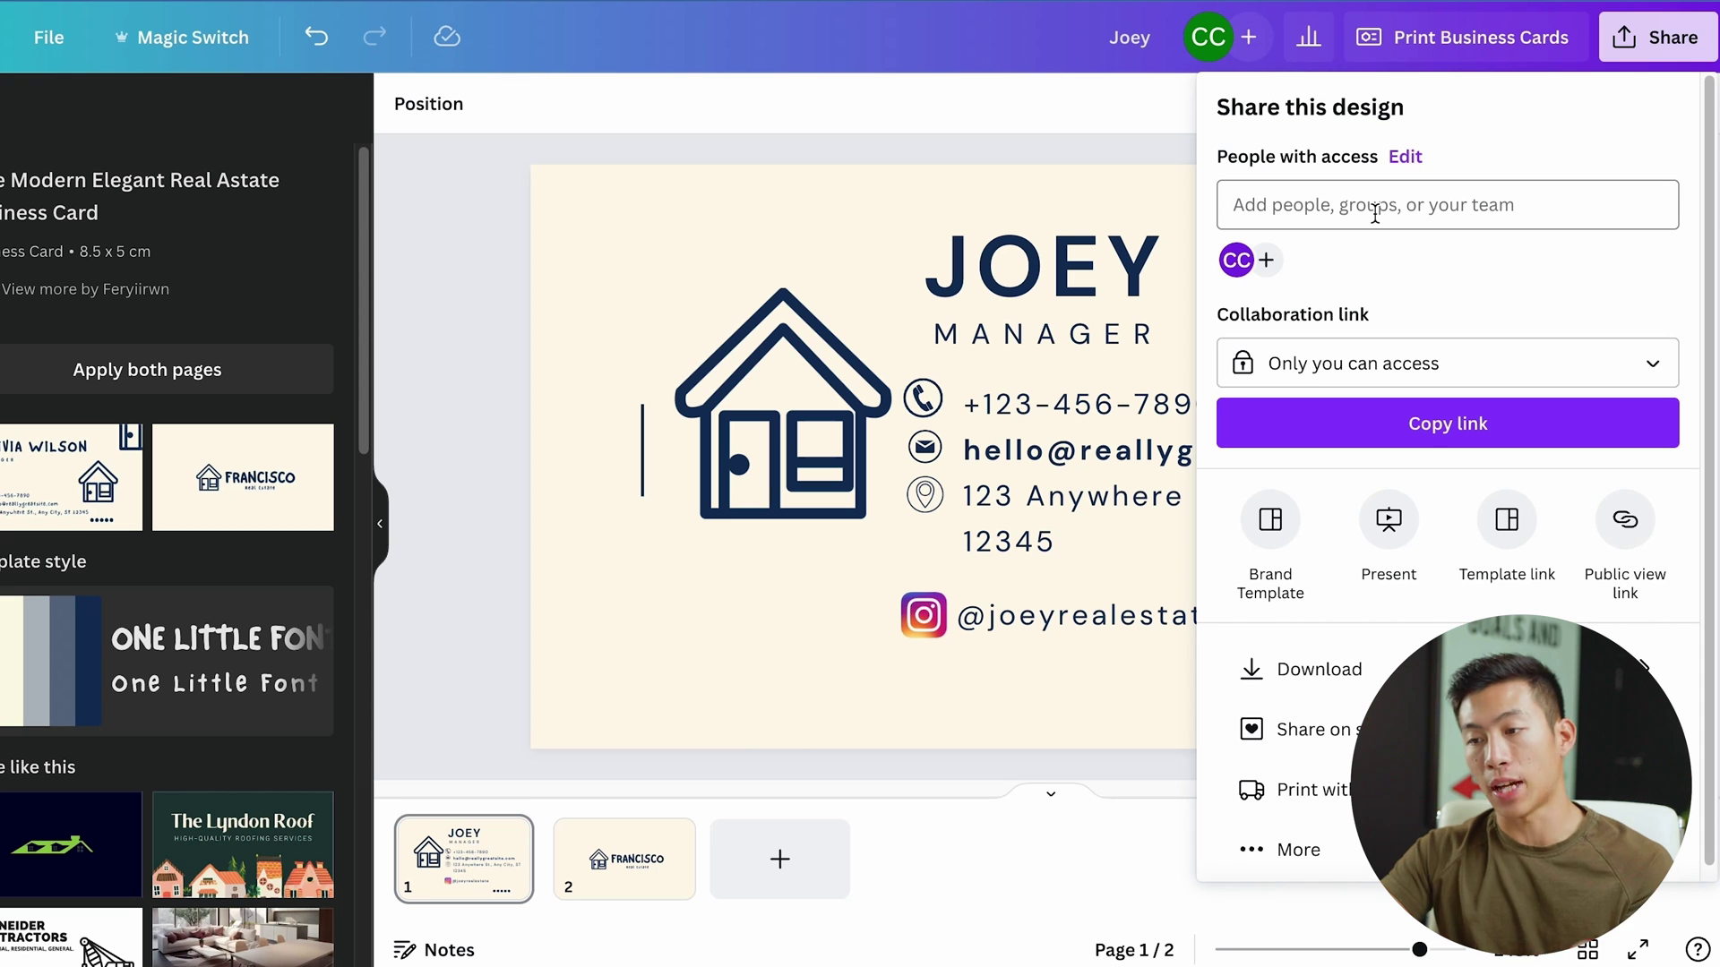
scroll(1335, 717, "down", 1)
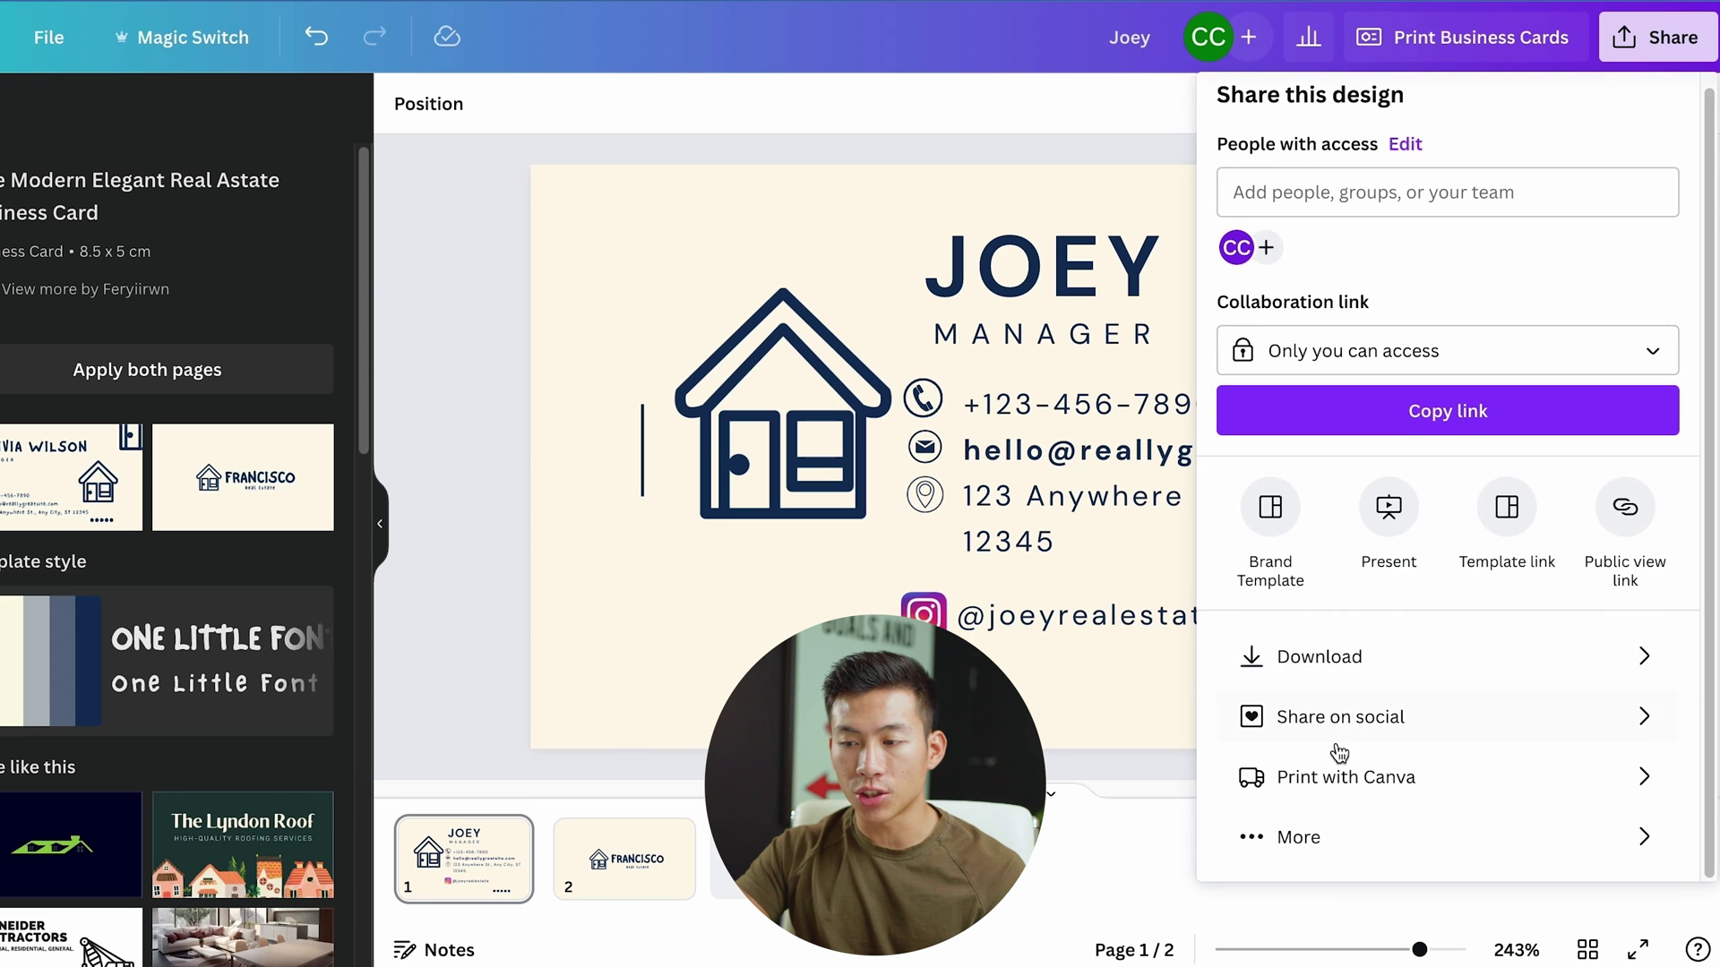
left_click(1366, 788)
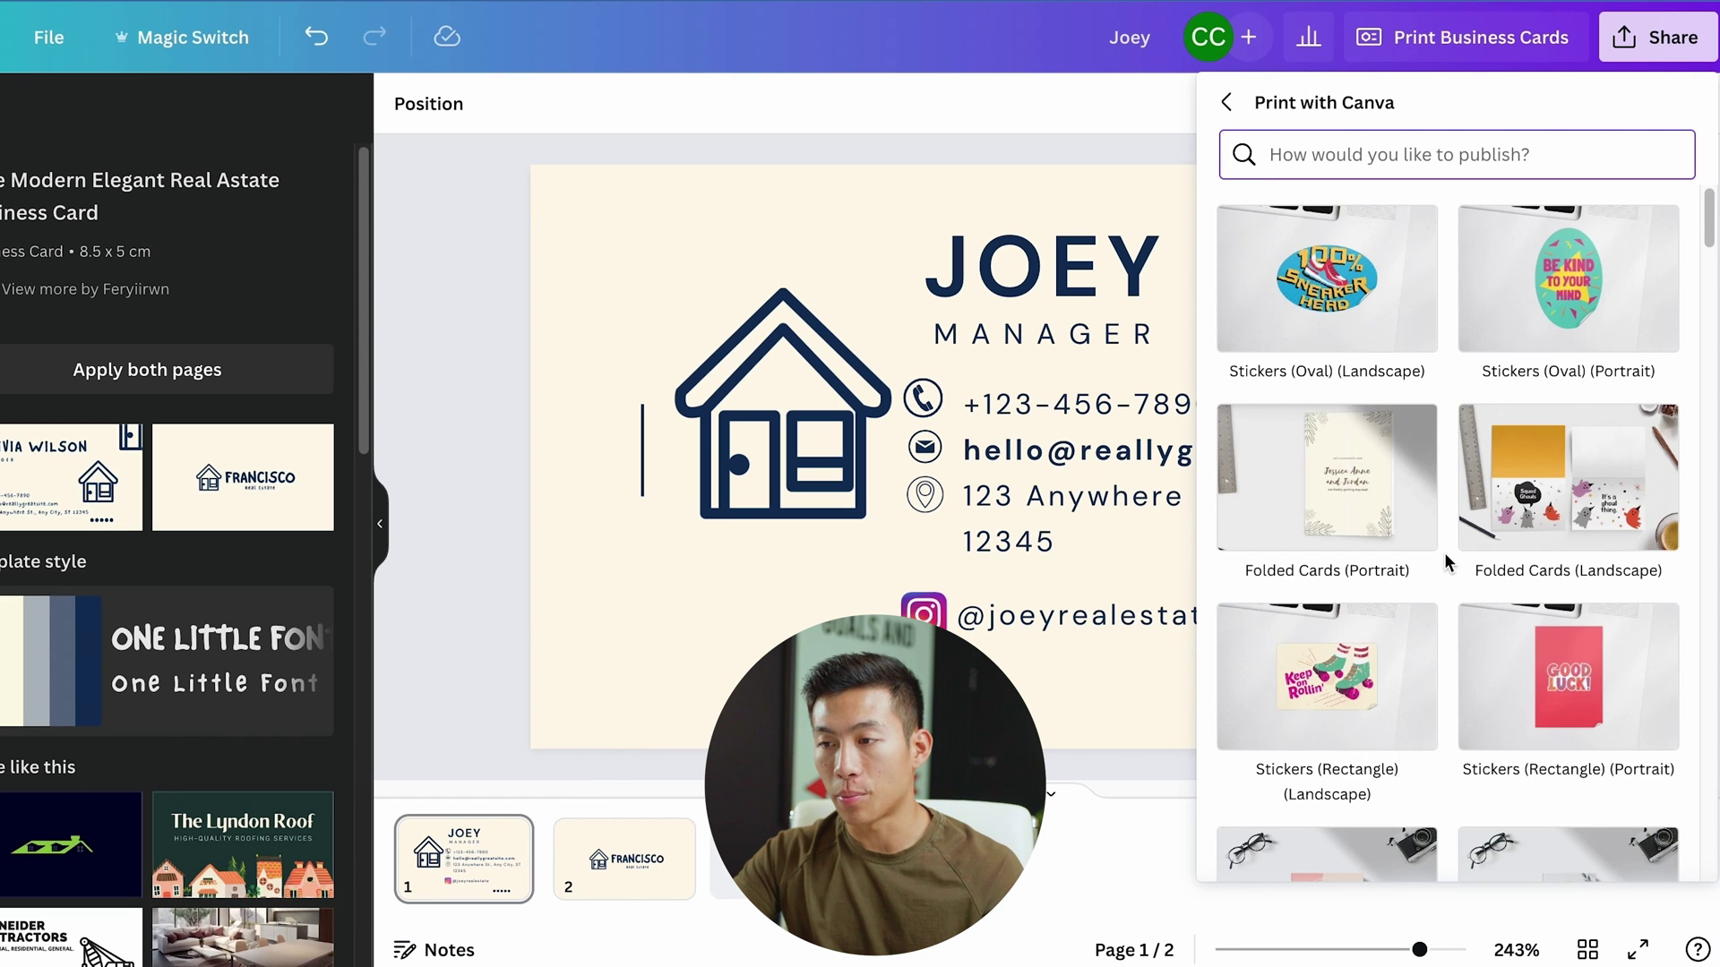
type("busine")
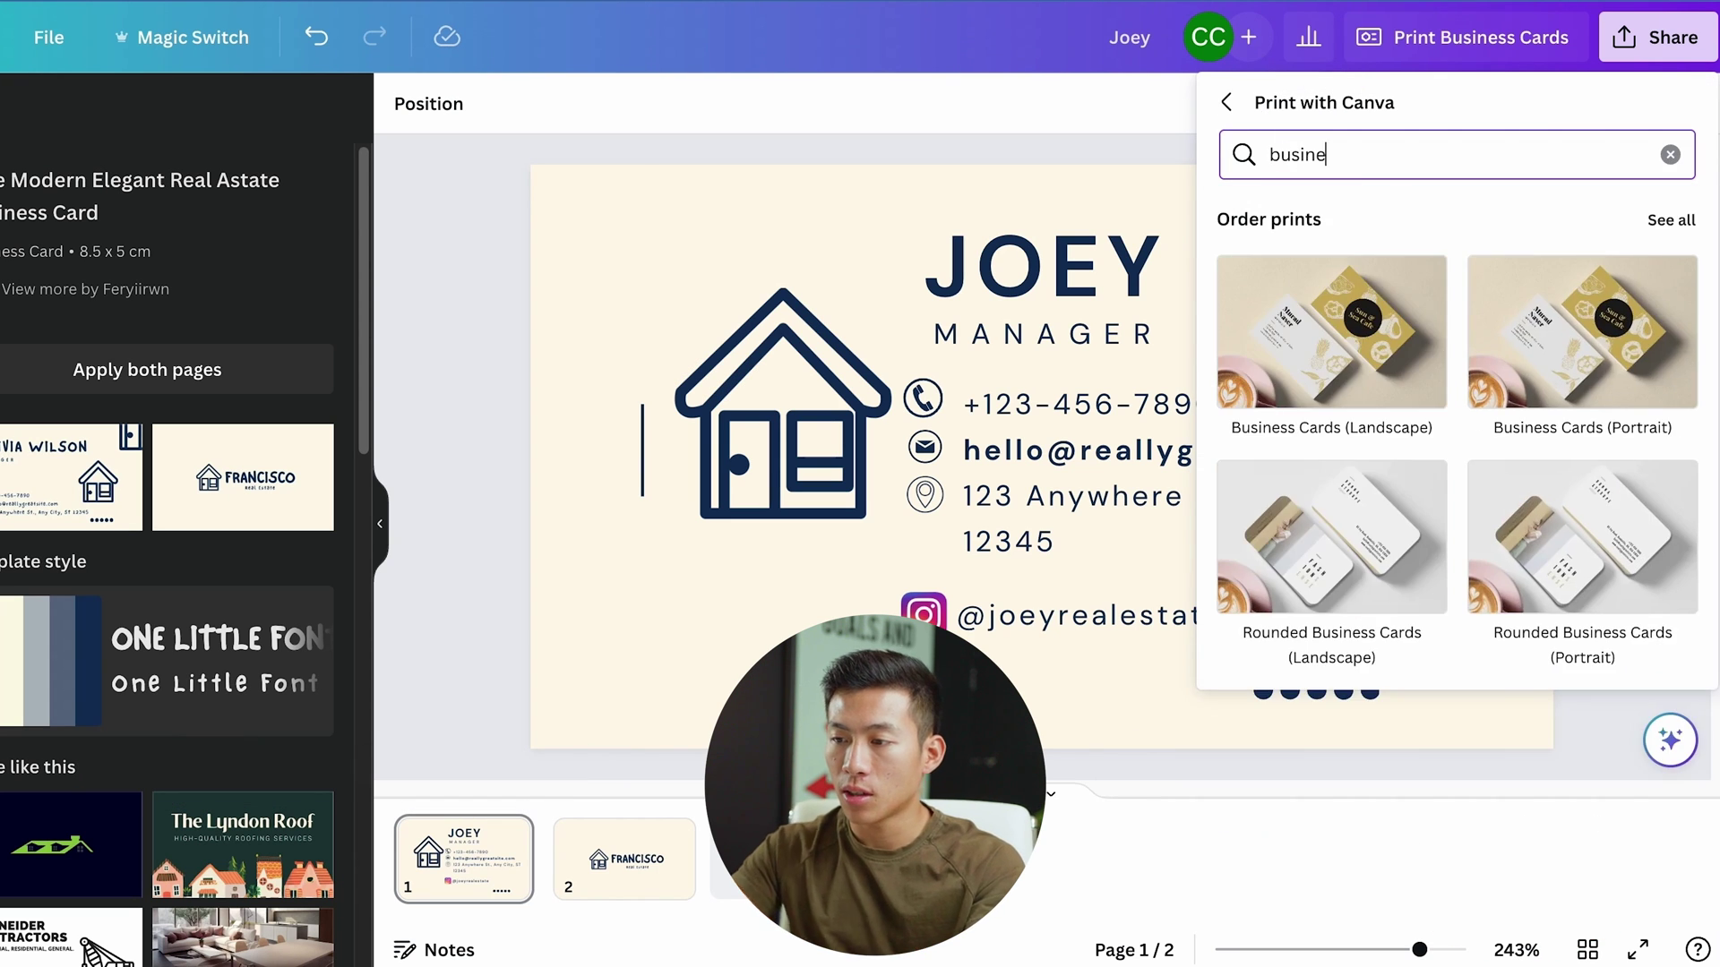
type("ss")
left_click(1317, 369)
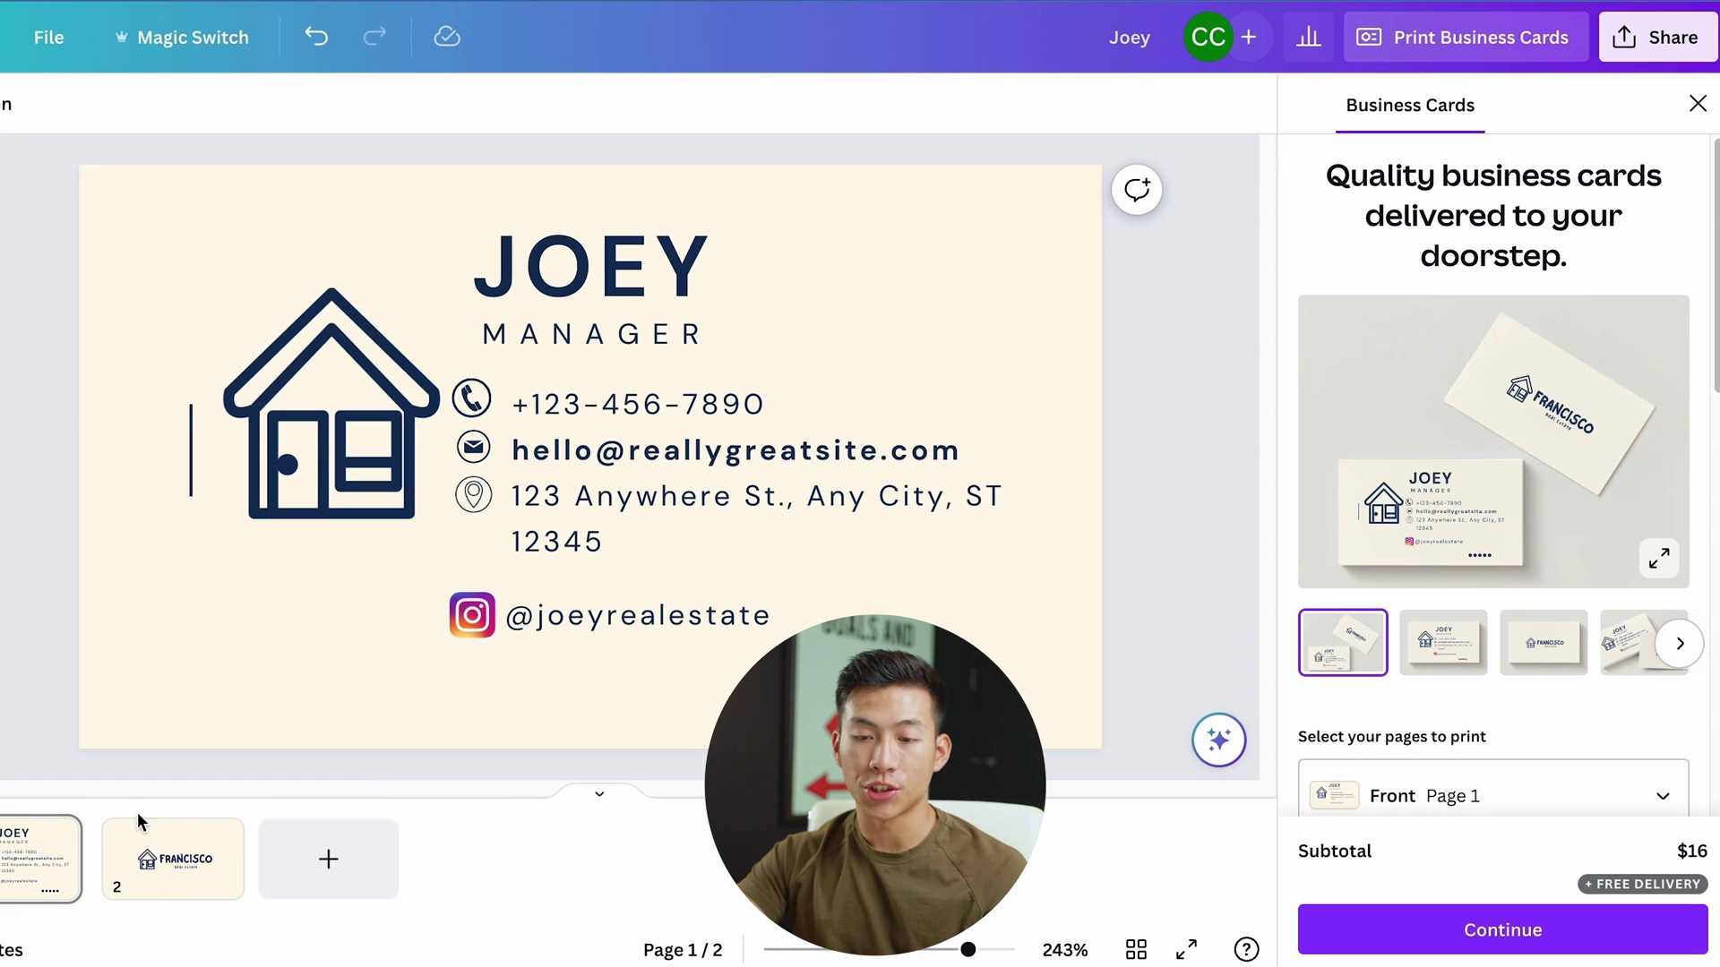
Display the FRANCISCO back page (Page 2) of the business card.
left_click(191, 883)
scroll(1562, 653, "down", 6)
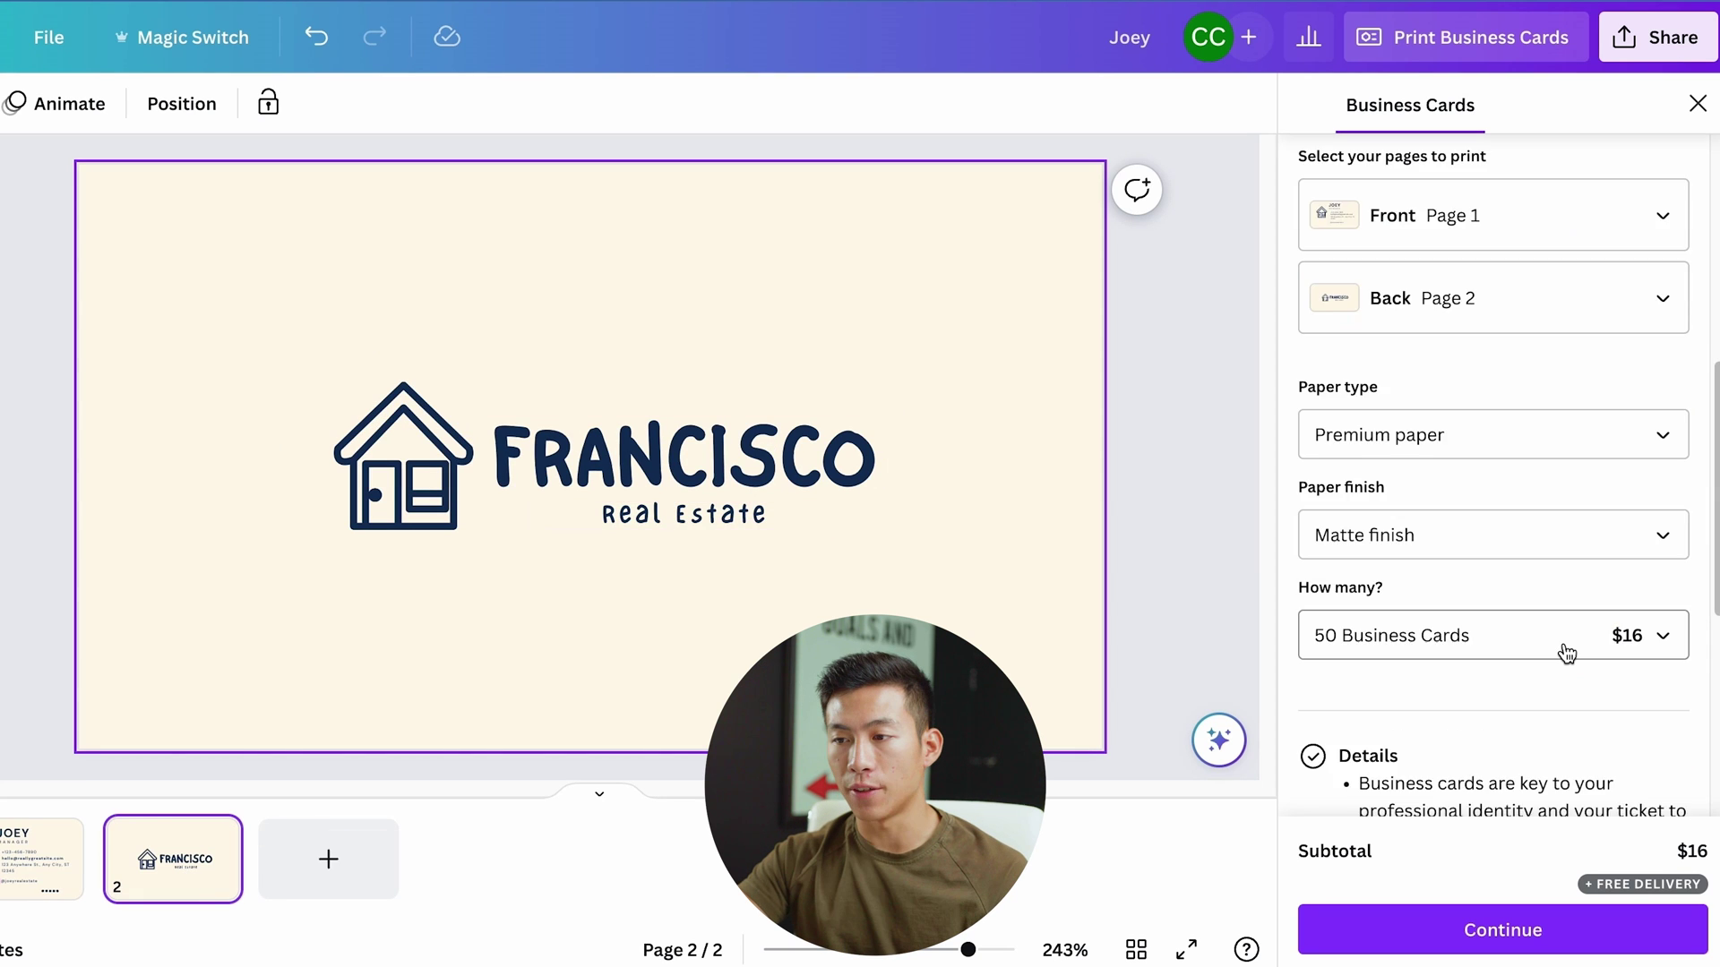
scroll(1566, 651, "up", 2)
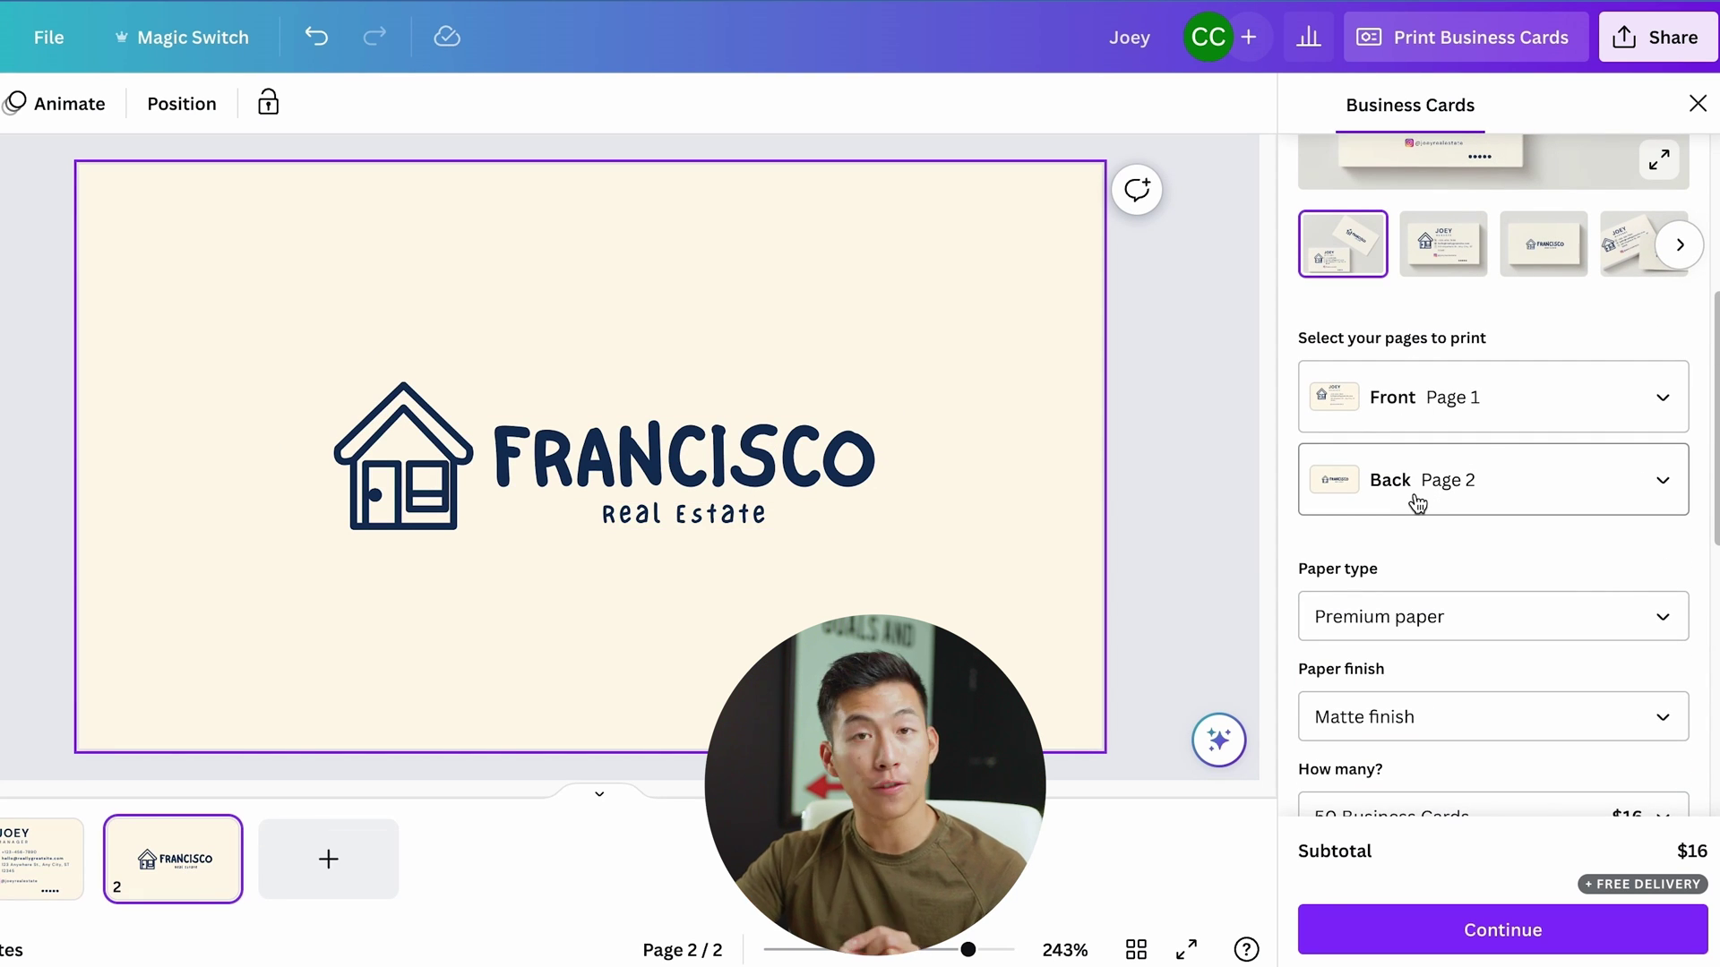
scroll(1420, 497, "down", 3)
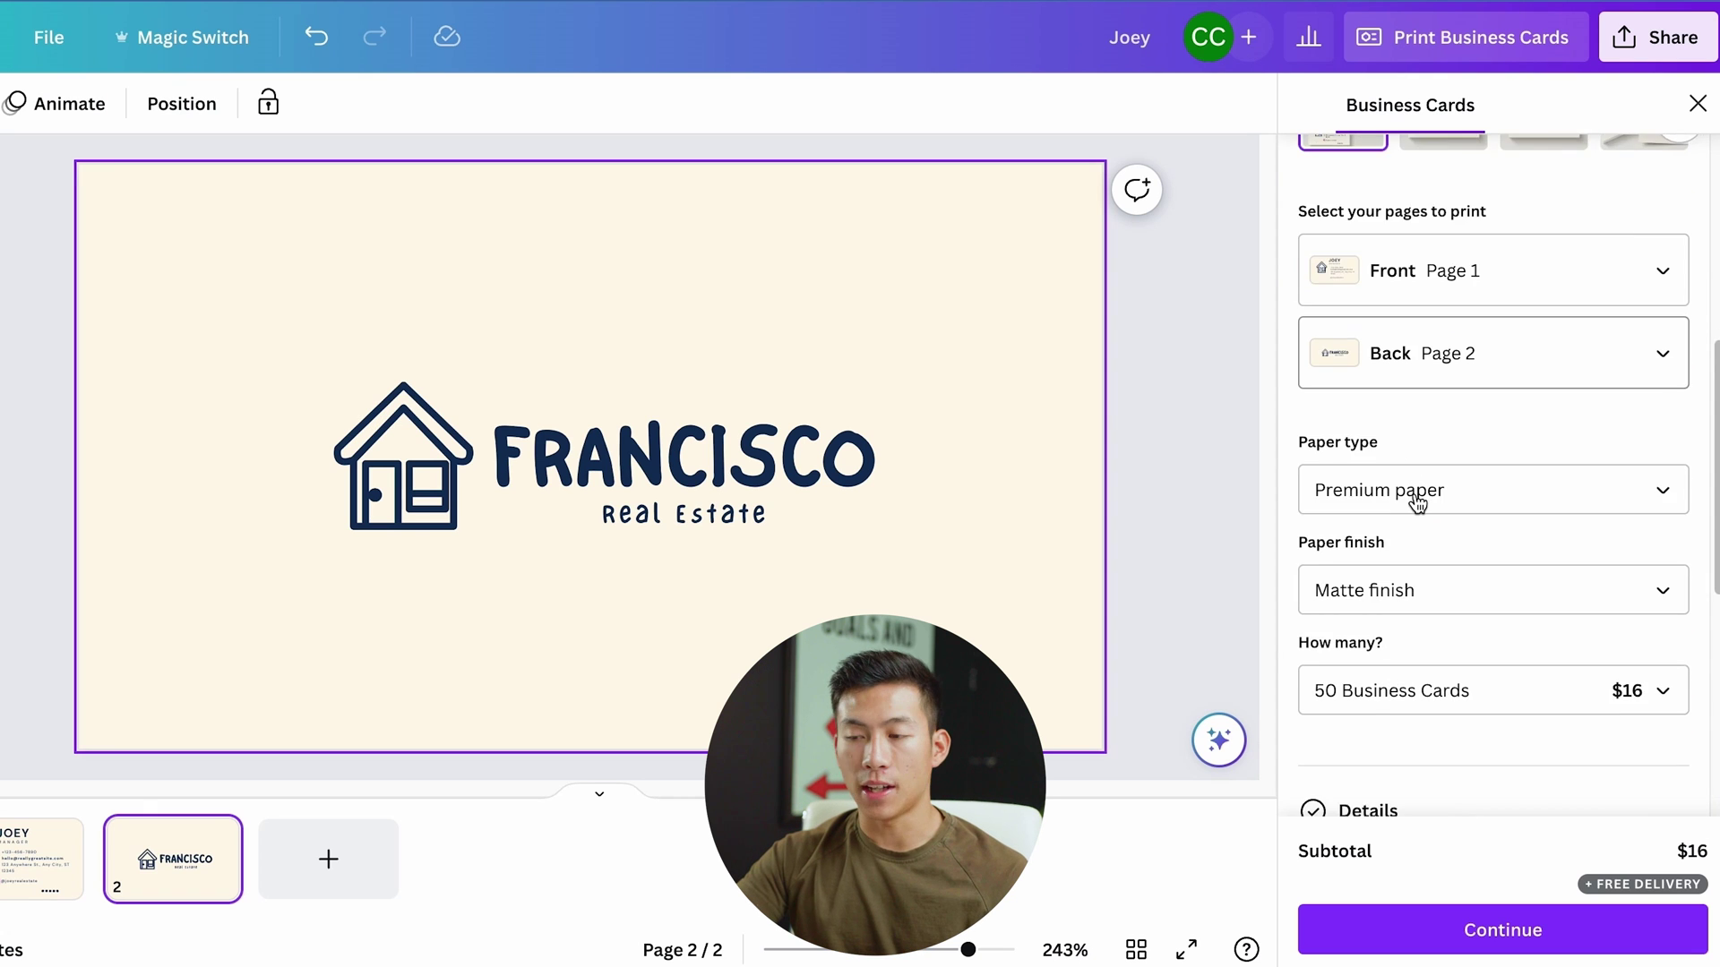
Review the paper types and keep Premium paper for the 50 matte cards.
left_click(1448, 417)
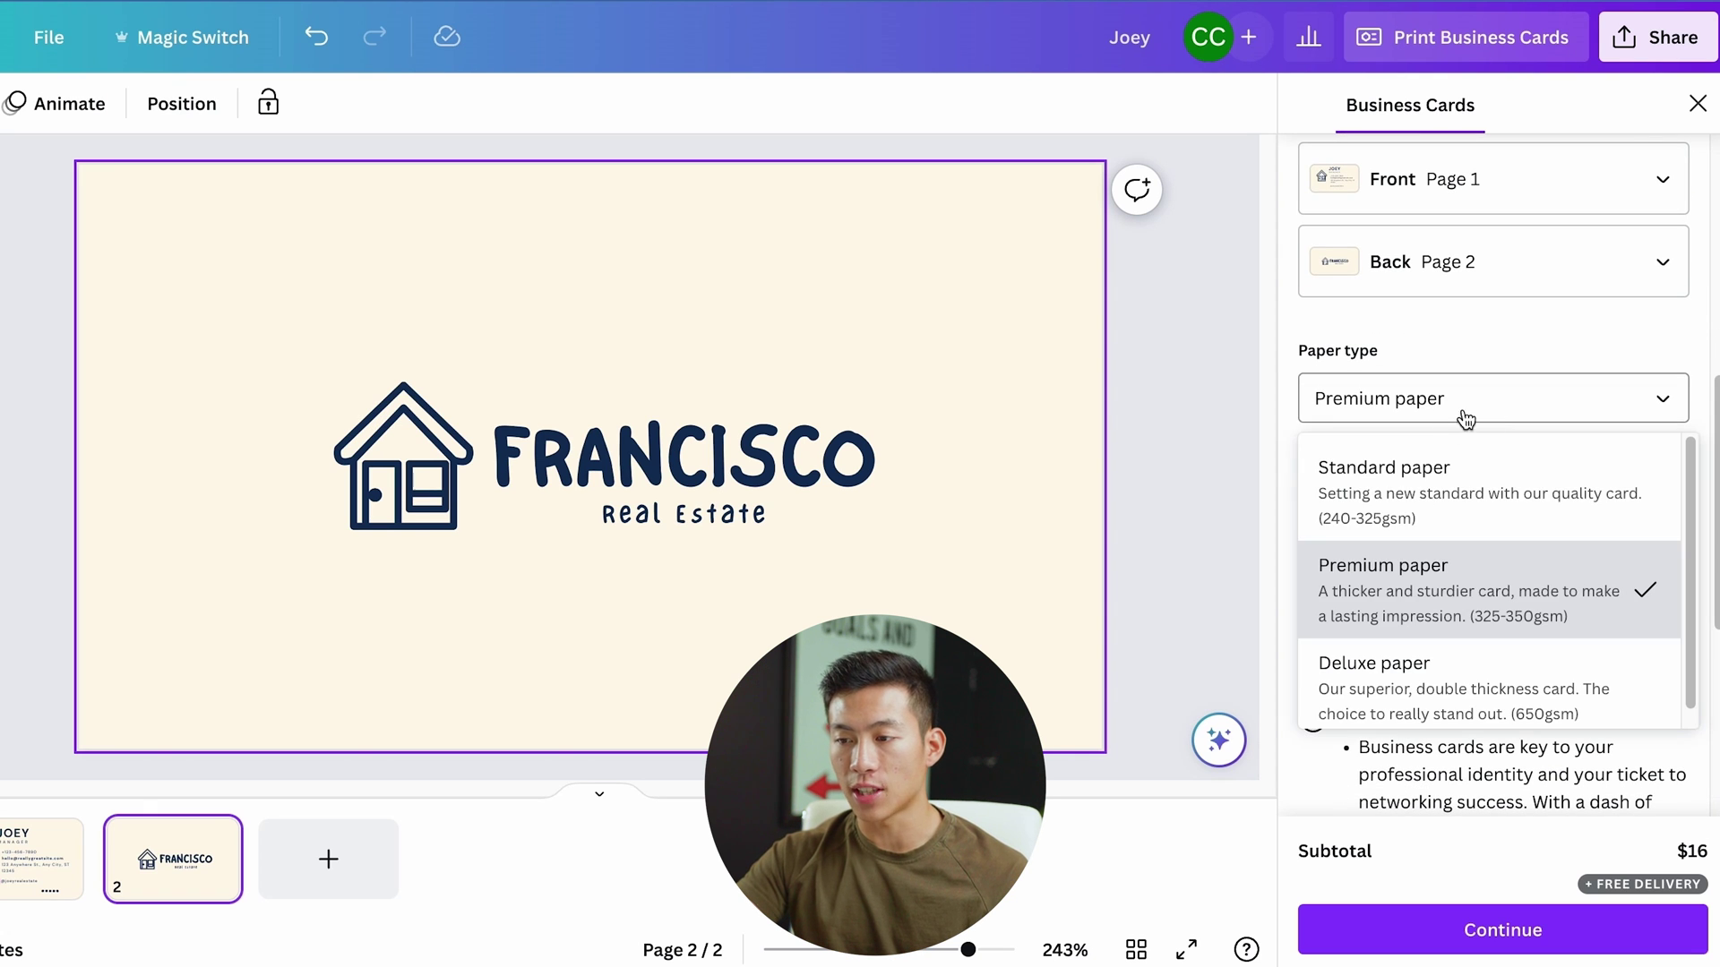
left_click(1492, 365)
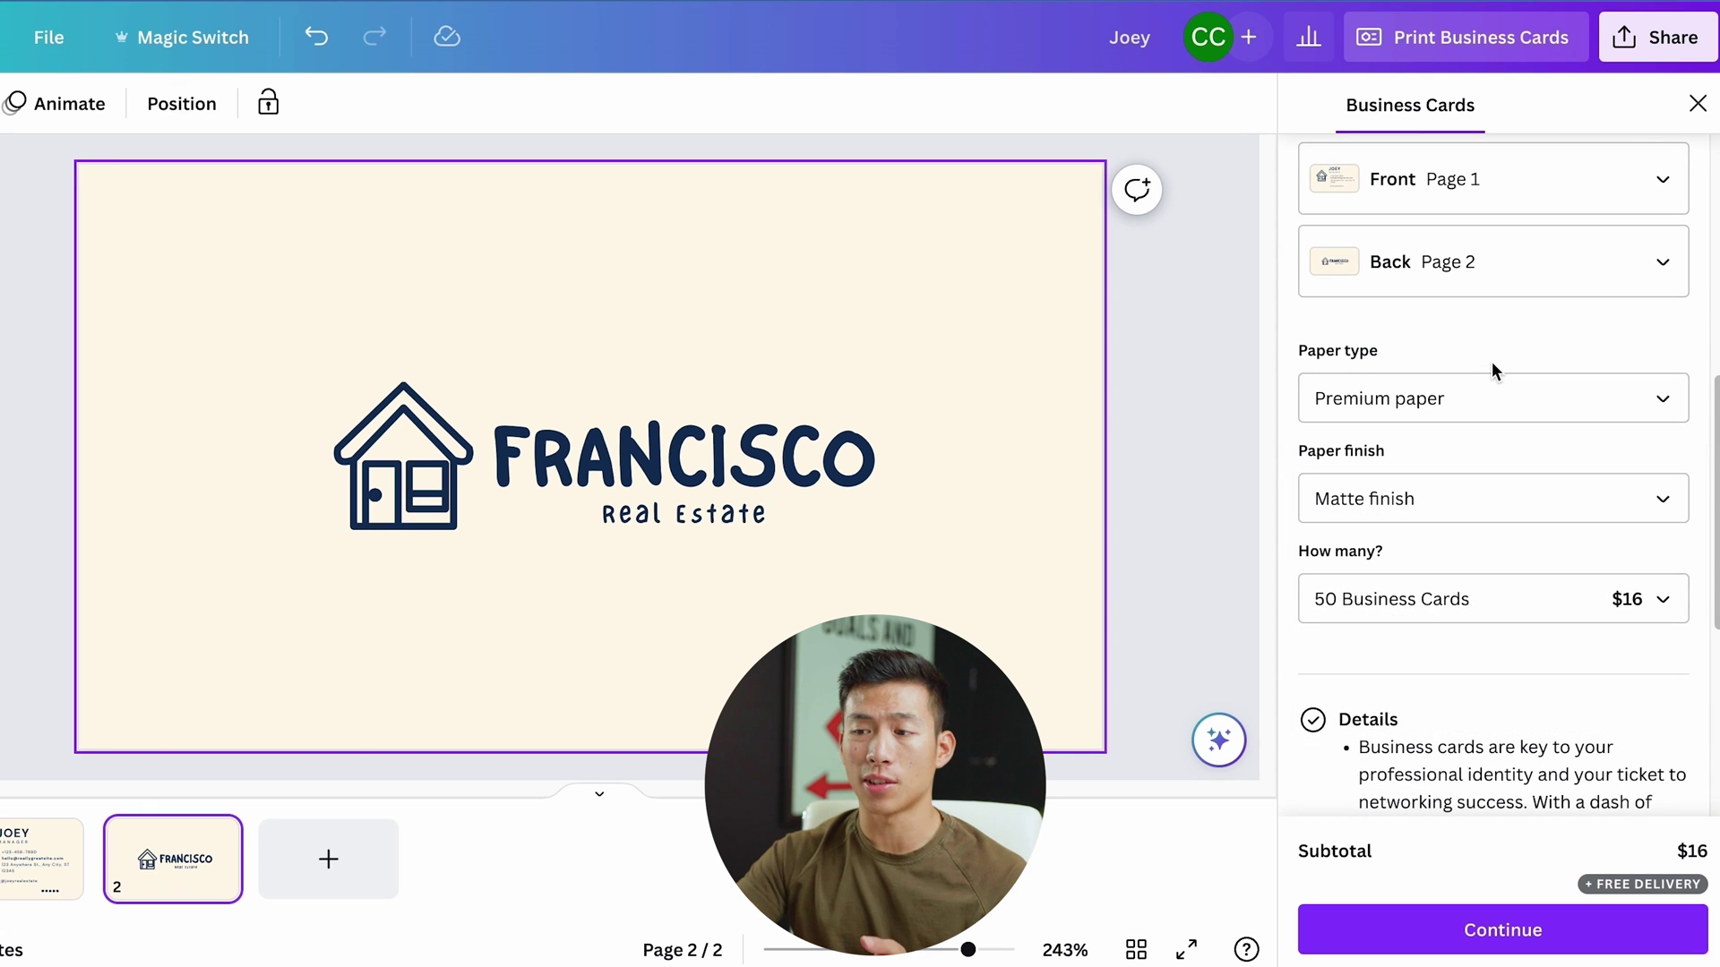
scroll(1487, 403, "down", 1)
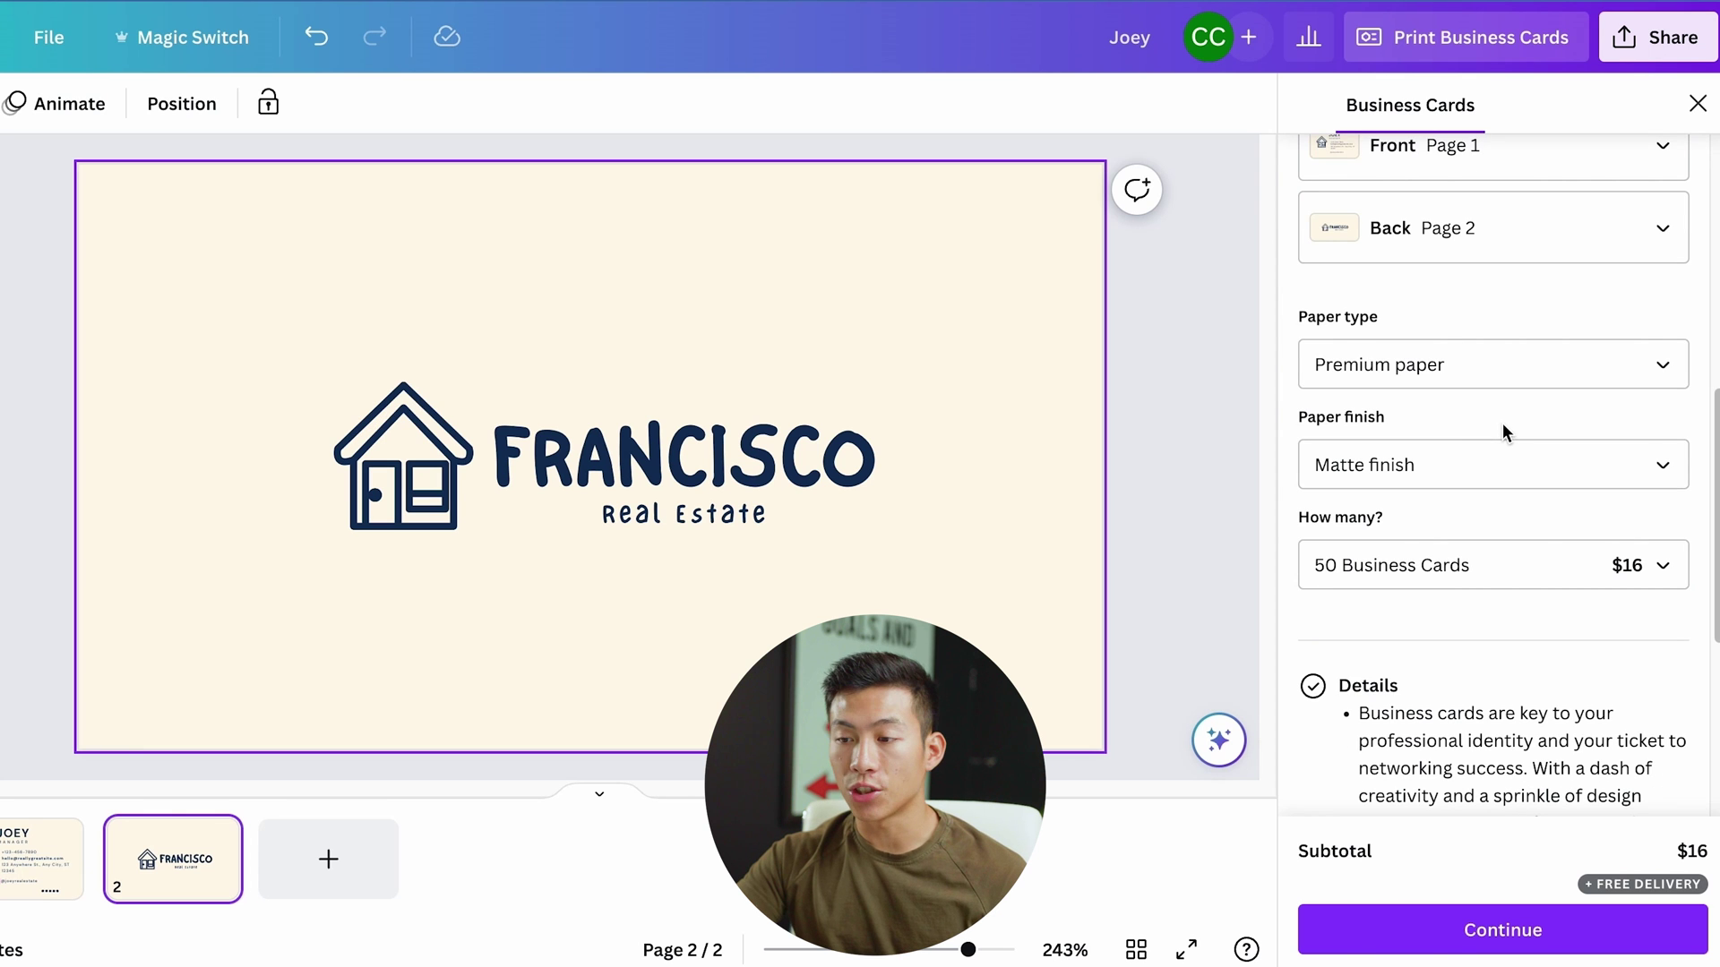